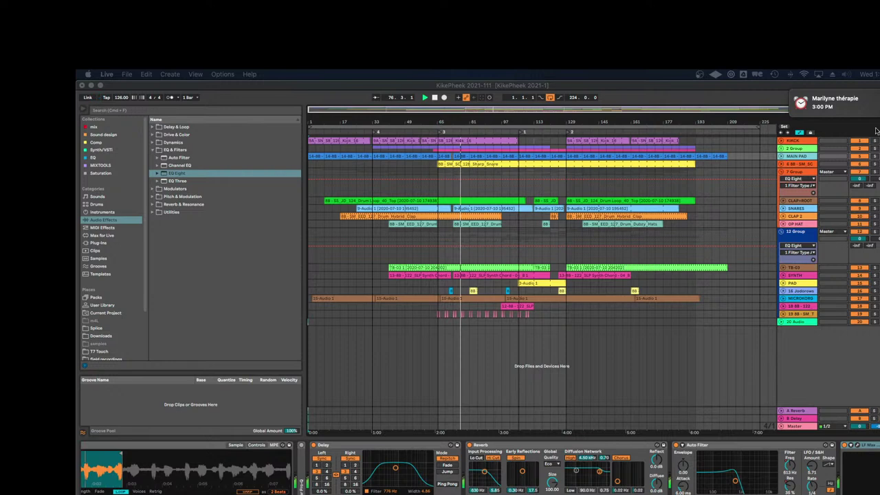
# Add arrangement locators at bar 161 and bar 17
pyautogui.click(630, 133)
pyautogui.rightClick(629, 131)
pyautogui.click(635, 151)
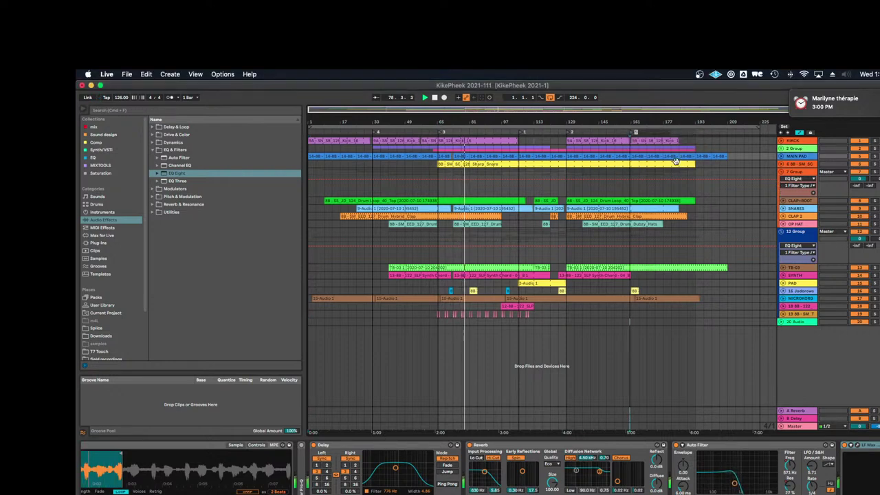
pyautogui.rightClick(340, 131)
pyautogui.click(346, 151)
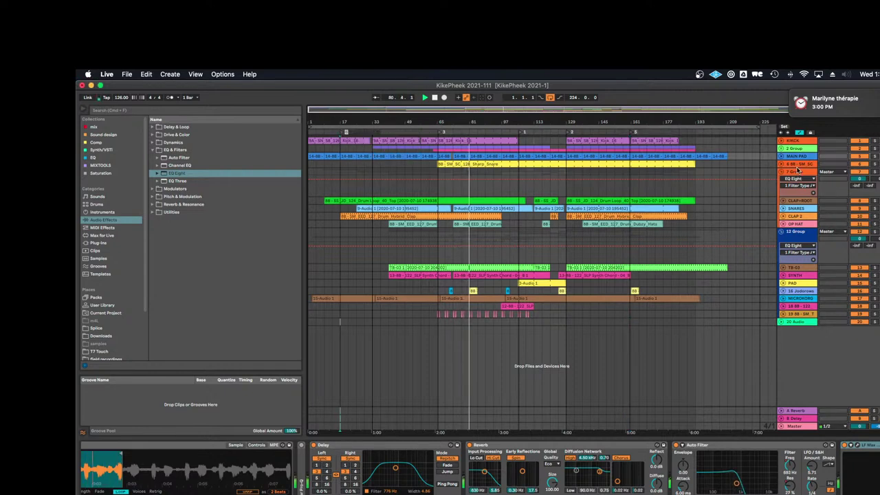
# On the 7 Group track's EQ Eight, move the highest band to 1000 Hz with about -2.4 dB of gain
pyautogui.click(796, 172)
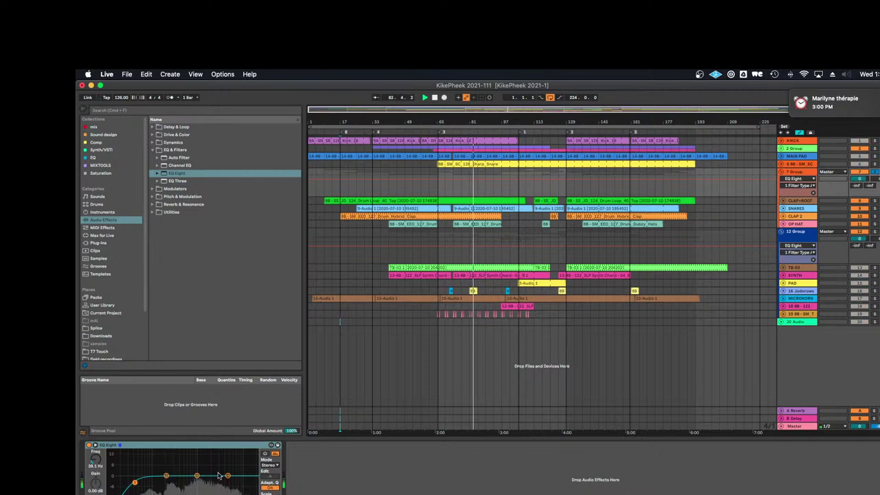
pyautogui.moveTo(227, 476); pyautogui.dragTo(197, 480)
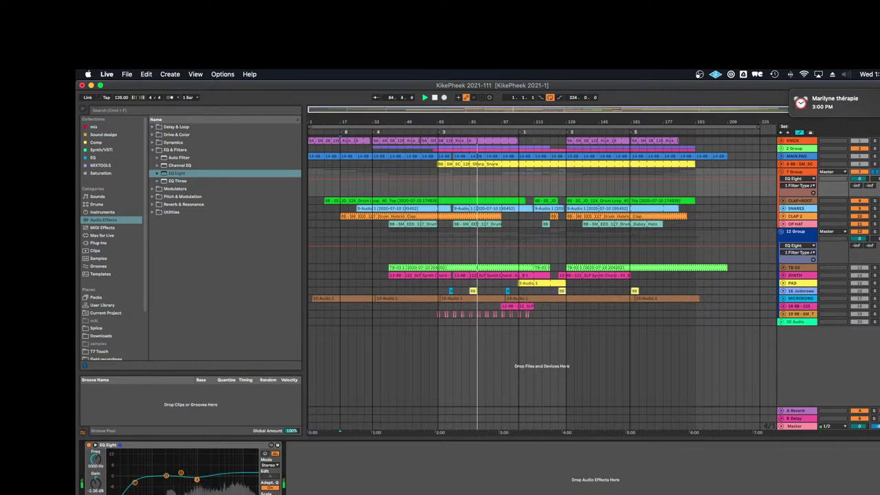
# Search the plug-ins for "bx" and load the Plugin Alliance bx_2098 EQ (VST3) onto the MAIN PAD track
pyautogui.click(811, 158)
pyautogui.hscroll(1, 522, 469)
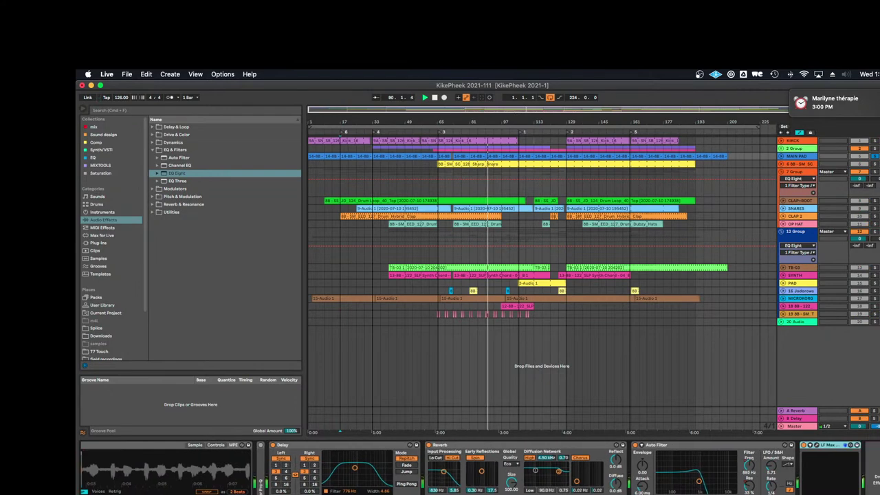
pyautogui.click(173, 110)
pyautogui.write('bx')
pyautogui.click(127, 242)
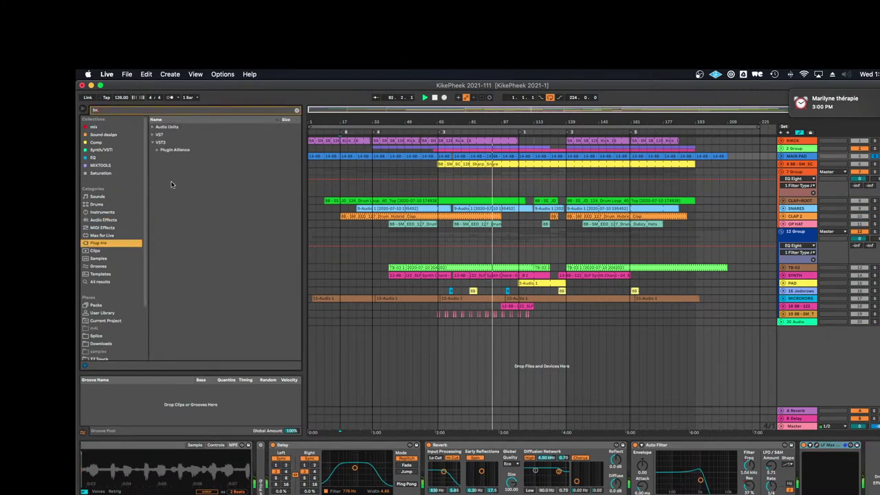
pyautogui.click(172, 150)
pyautogui.click(184, 159)
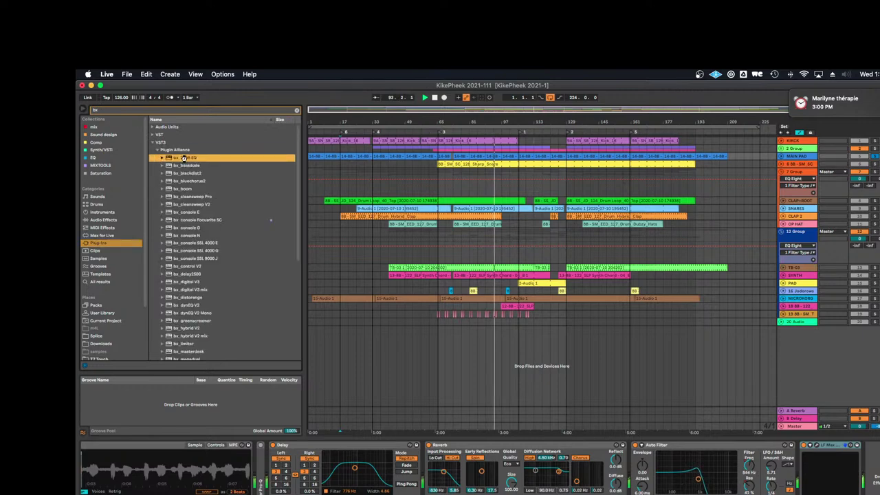
pyautogui.doubleClick(184, 158)
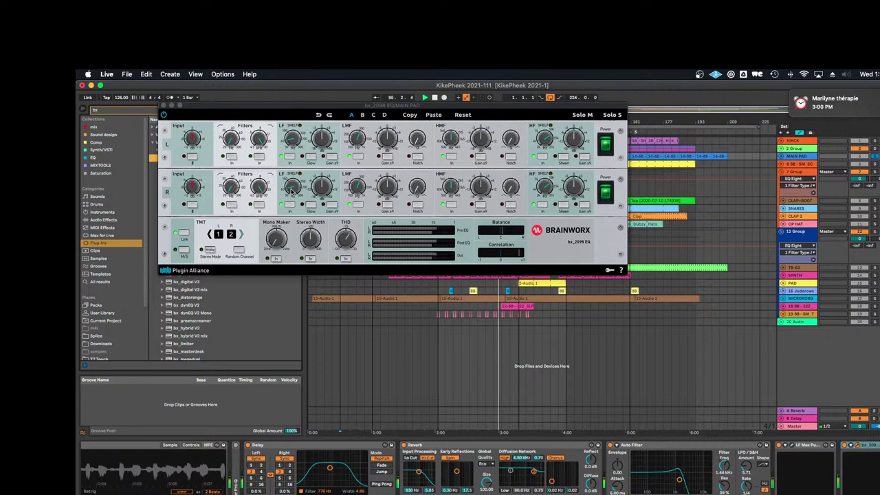
# Raise the bx_2098 EQ's LF gain to about +2.3 dB and switch the plug-in to mid/side mode
pyautogui.click(300, 193)
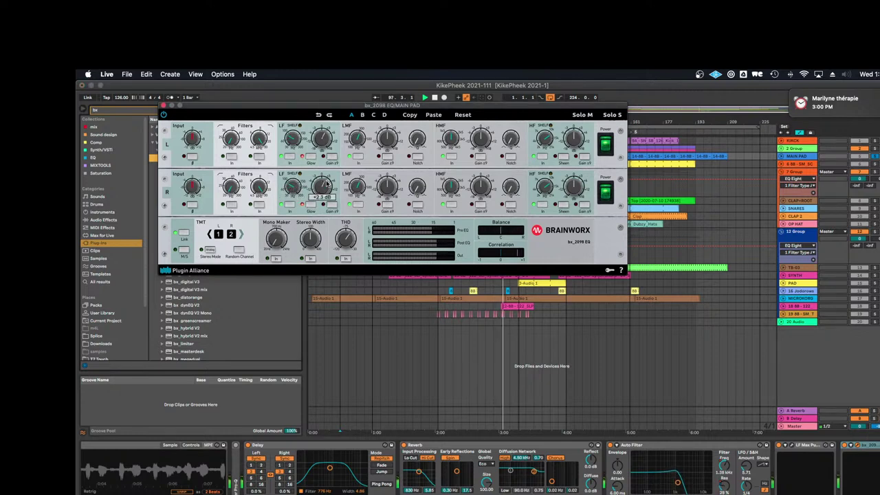
pyautogui.click(184, 249)
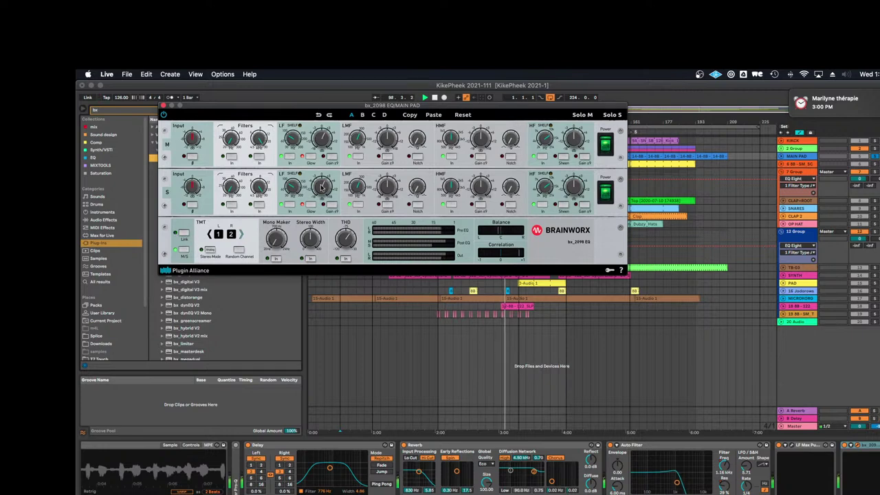
# Adjust the side channel's LMF and HMF bands, with HMF at about 2.31 kHz, and raise the mid HMF gain to about +1.1 dB
pyautogui.moveTo(392, 191); pyautogui.dragTo(393, 187)
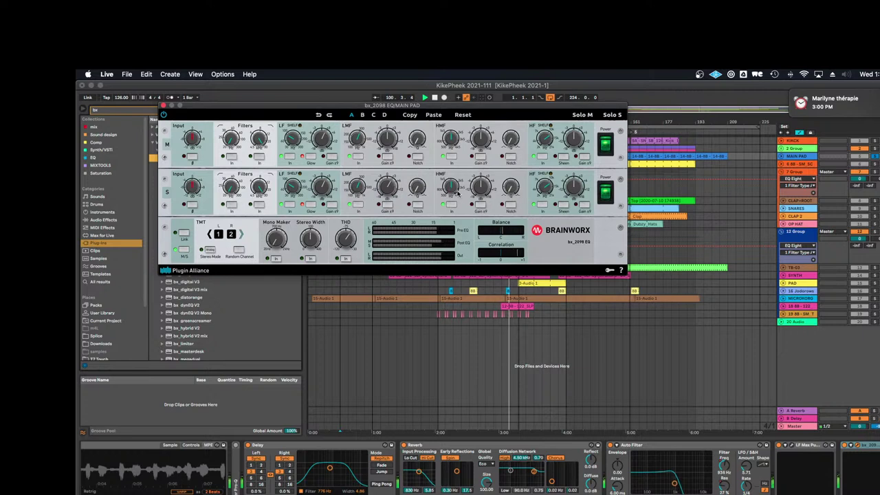
pyautogui.moveTo(482, 191); pyautogui.dragTo(462, 169)
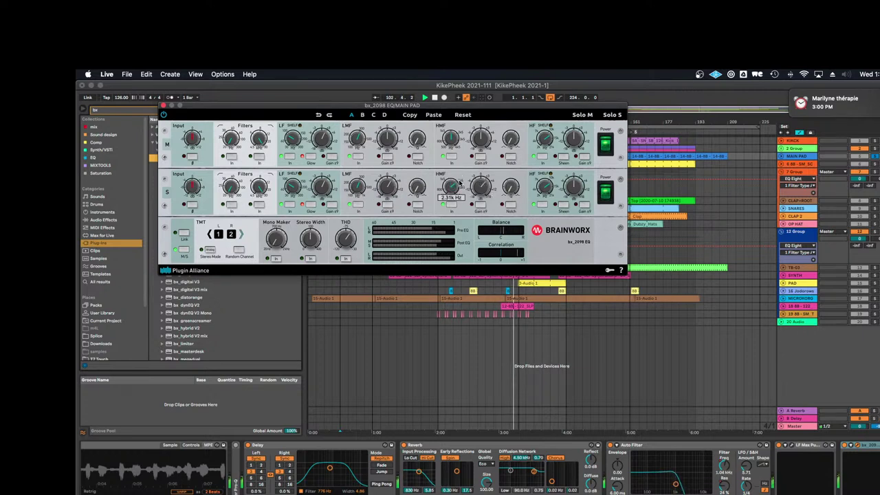
pyautogui.moveTo(482, 188); pyautogui.dragTo(484, 222)
pyautogui.moveTo(487, 184)
pyautogui.mouseDown()
pyautogui.moveTo(483, 198)
pyautogui.moveTo(487, 189)
pyautogui.mouseUp()
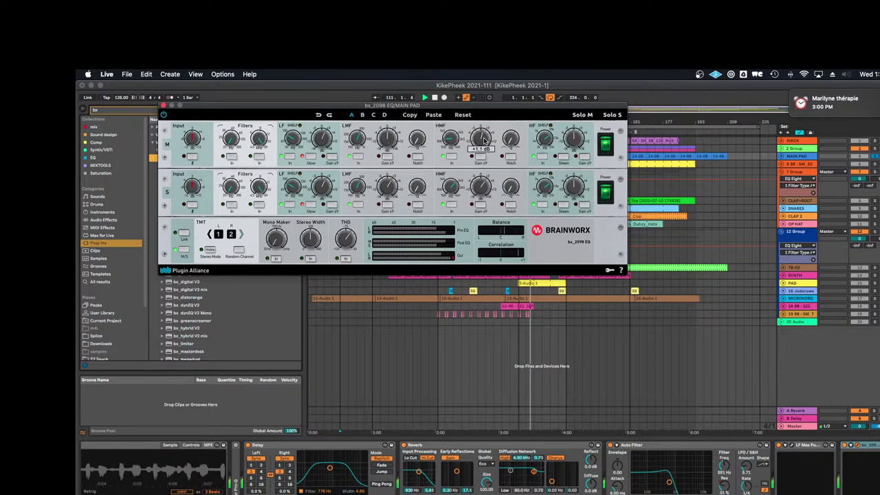
# Switch the mid channel's LF band to peak with about +4.6 dB of gain, and close the EQ window
pyautogui.click(296, 126)
pyautogui.moveTo(321, 139)
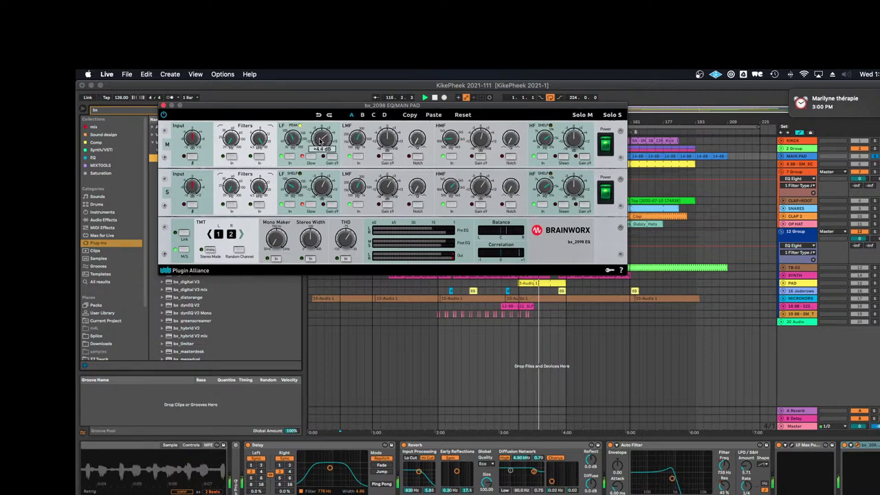
pyautogui.click(827, 158)
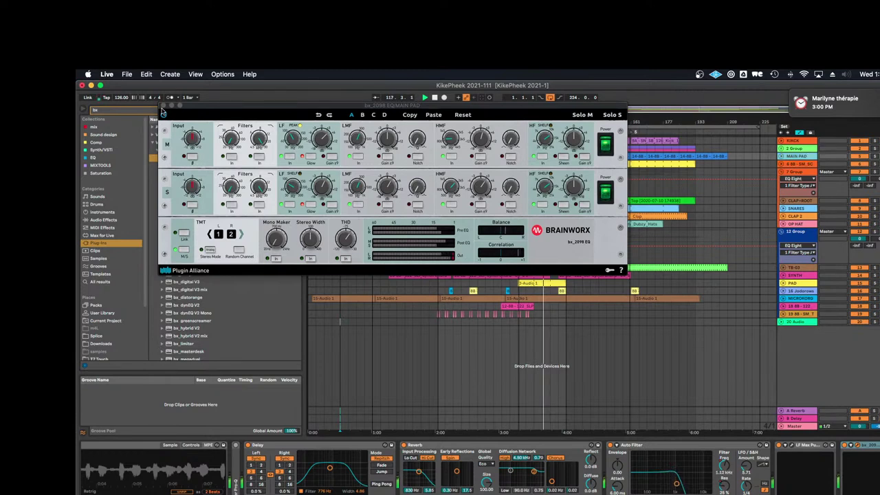
pyautogui.click(163, 106)
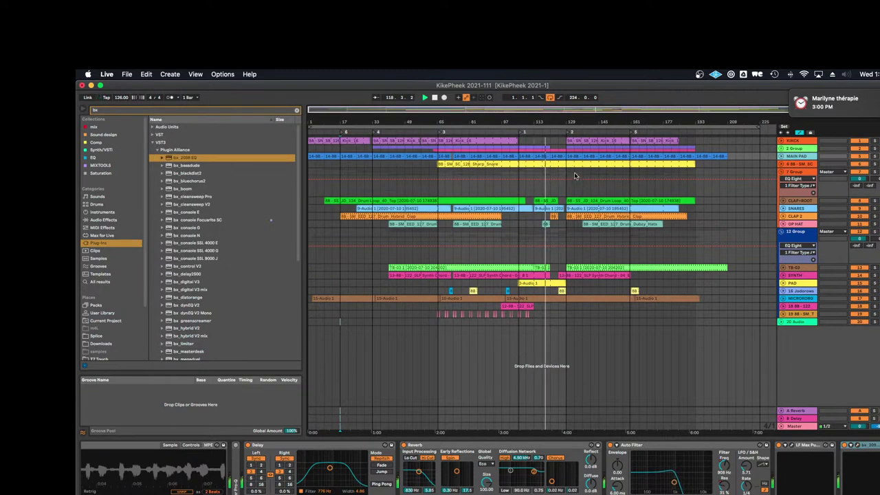
# Play the arrangement from bar 65 to audition the bx_2098 EQ on the MAIN PAD track
pyautogui.press('space')
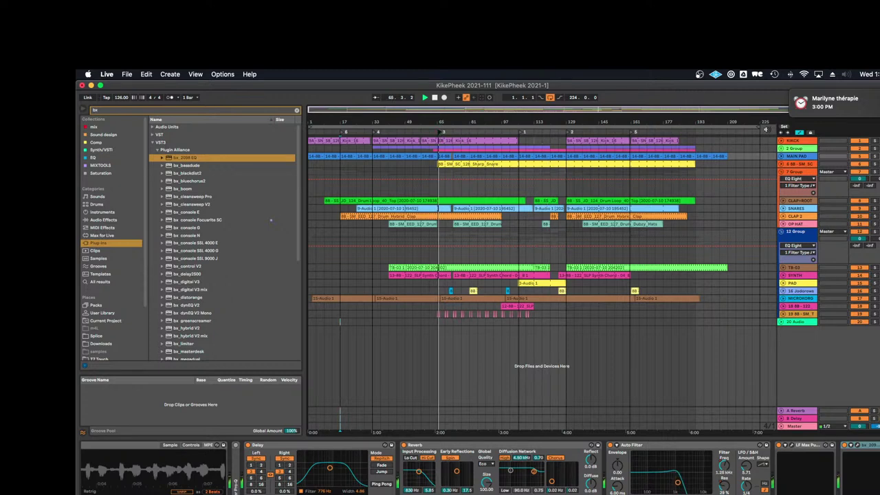
pyautogui.click(800, 157)
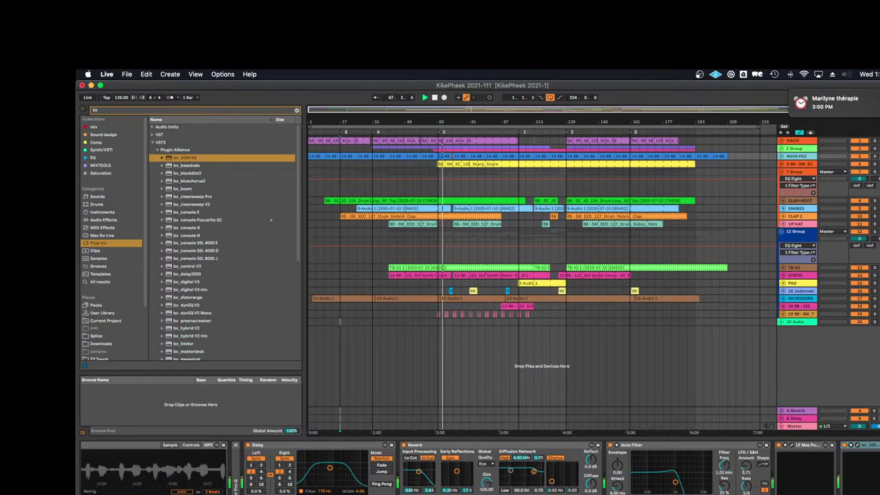
pyautogui.click(867, 445)
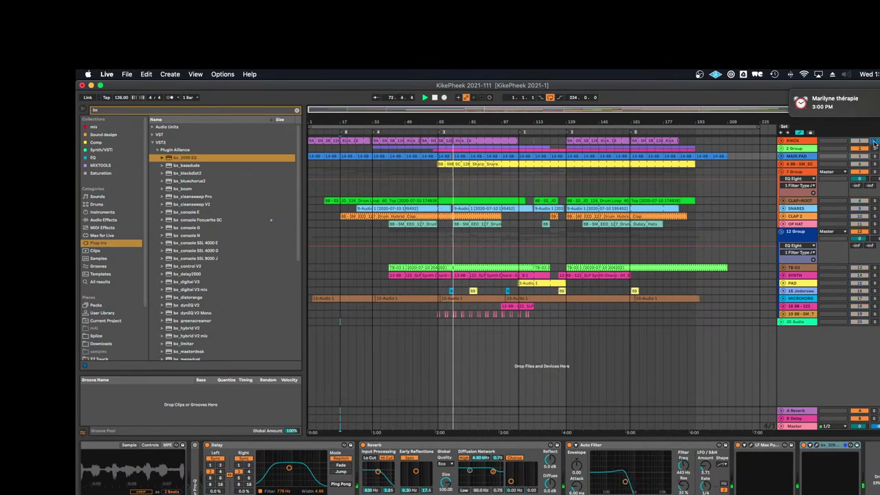
# Load the bx_opto compressor onto the KIKCK track
pyautogui.click(359, 269)
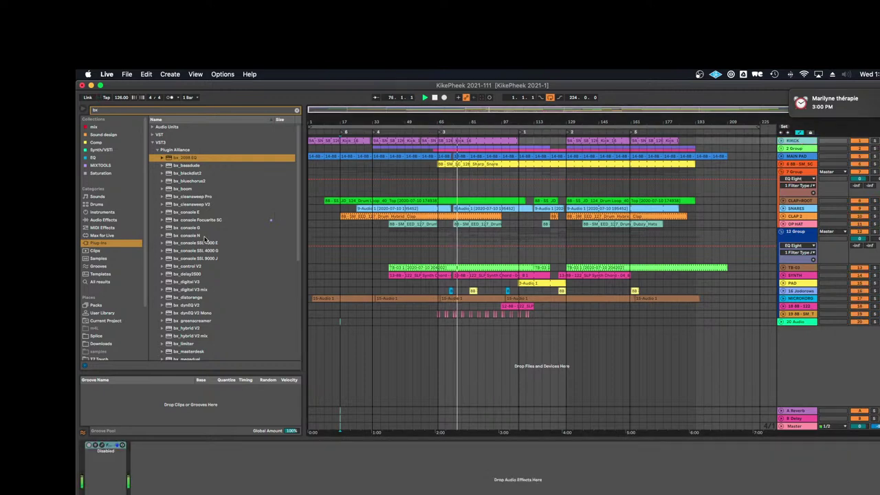
pyautogui.scroll(-1, 204, 239)
pyautogui.scroll(-5, 205, 238)
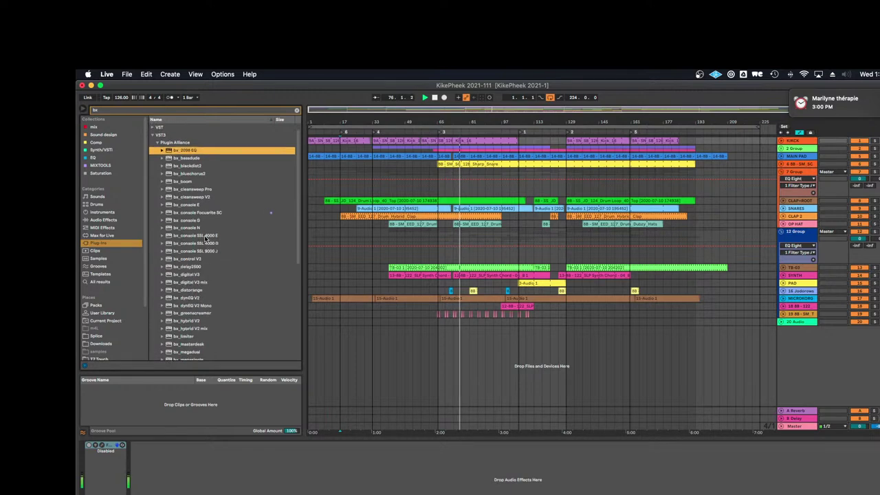
pyautogui.scroll(-4, 213, 303)
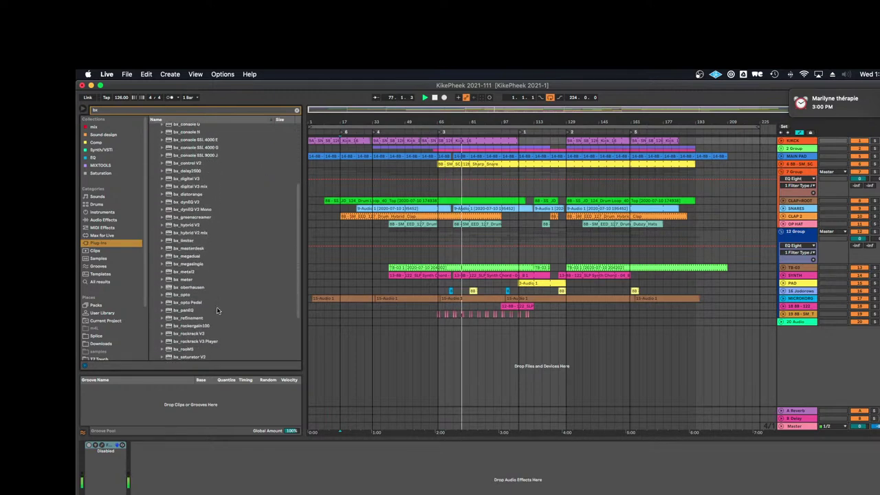
pyautogui.click(191, 284)
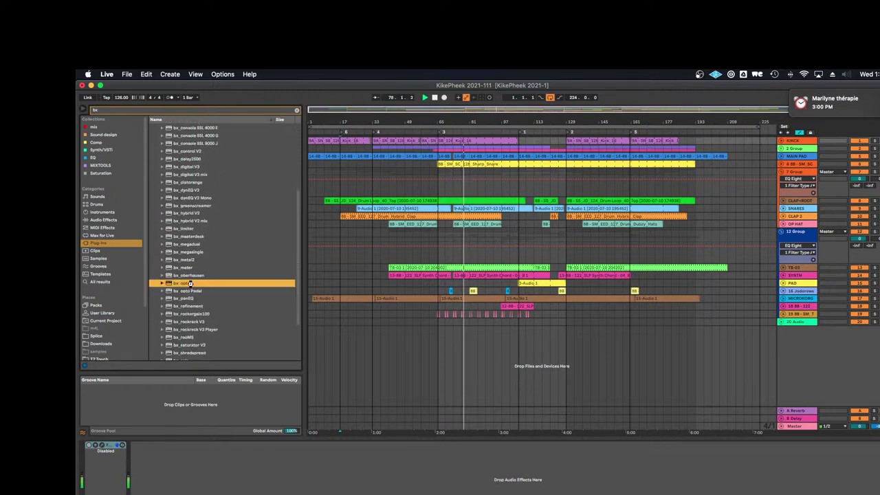
# Search the plug-ins for "lin" and insert Lindell 50 Channel before bx_opto on the KIKCK track
pyautogui.scroll(-5, 204, 288)
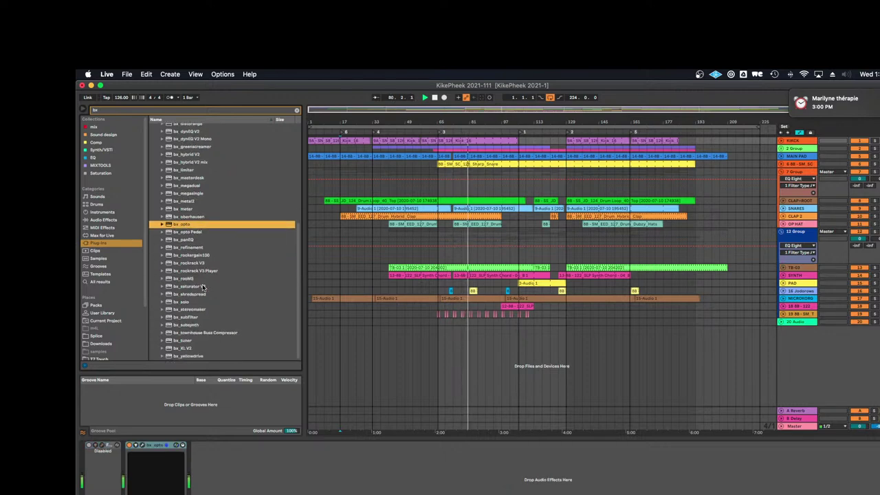
pyautogui.scroll(7, 203, 287)
pyautogui.click(296, 110)
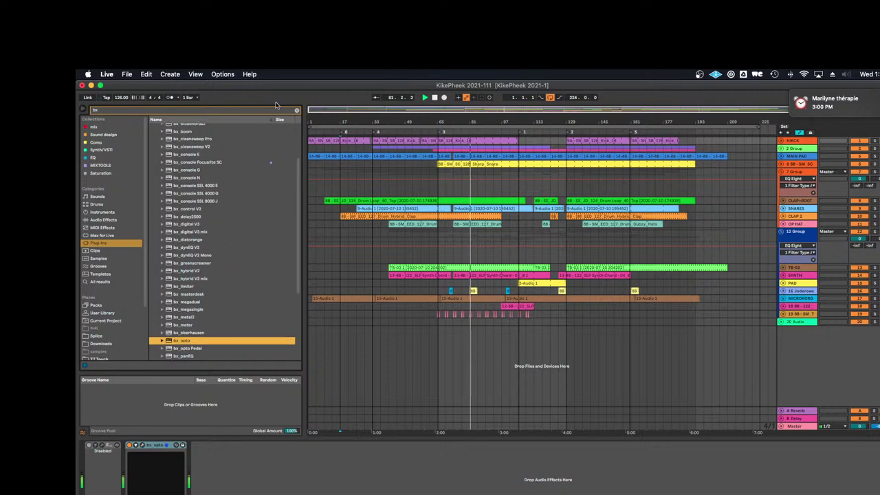
pyautogui.write('lin')
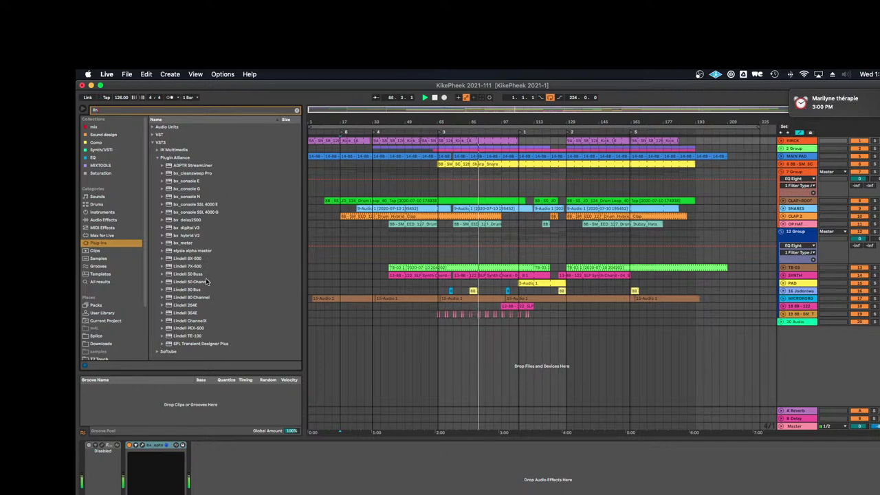
pyautogui.click(207, 282)
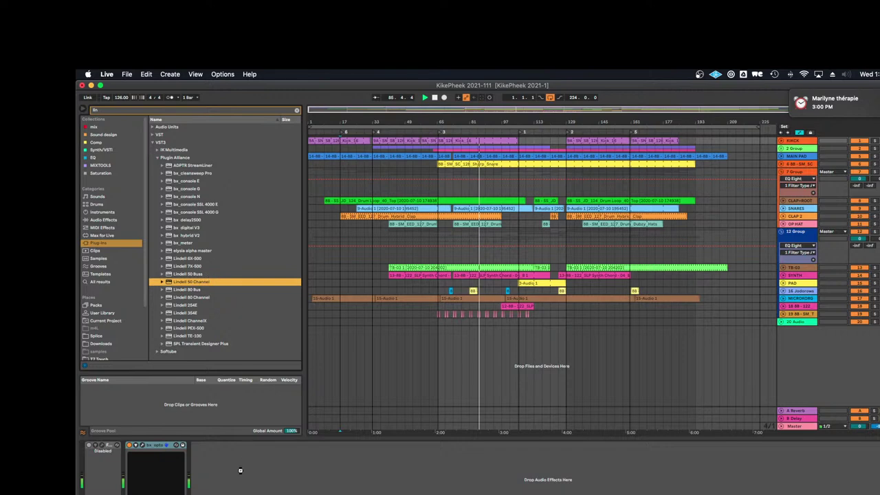
pyautogui.moveTo(241, 470); pyautogui.dragTo(232, 467)
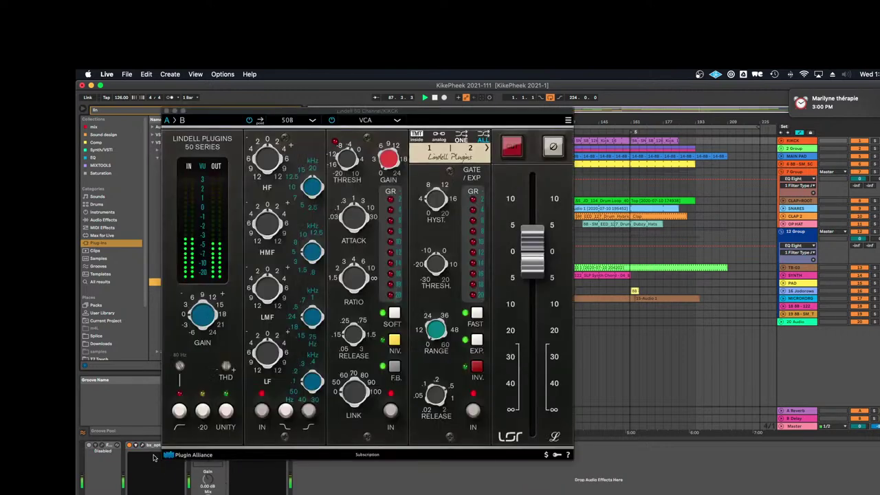
# Move the Lindell 50 Channel window clear of the browser and open the bx_opto window
pyautogui.click(408, 122)
pyautogui.moveTo(455, 115); pyautogui.dragTo(544, 108)
pyautogui.click(246, 447)
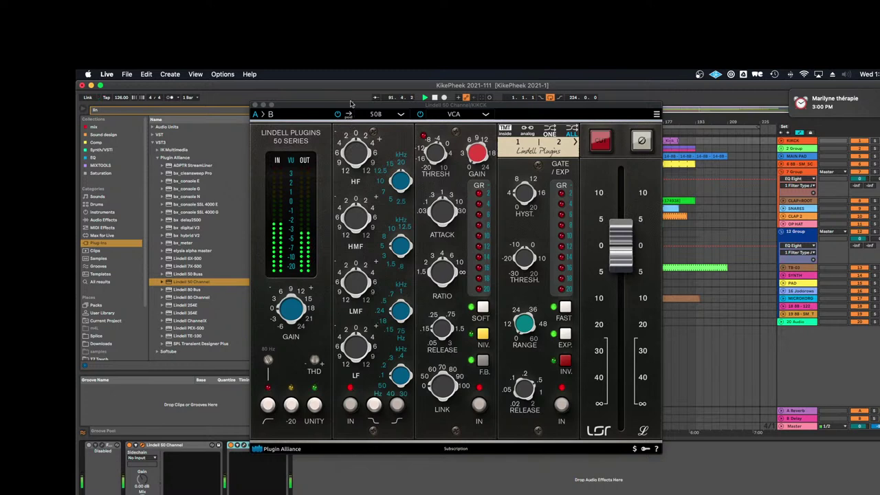
pyautogui.moveTo(350, 108); pyautogui.dragTo(372, 108)
pyautogui.click(248, 446)
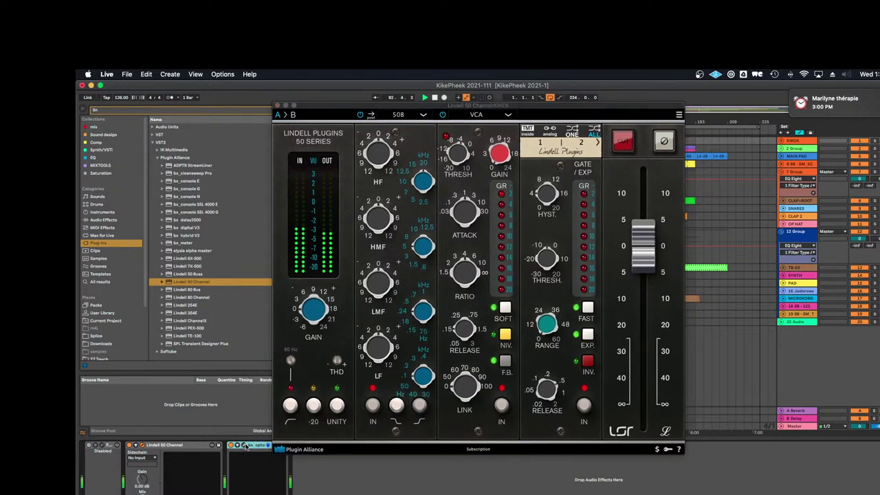
# Place the bx_opto window beside the Lindell channel and adjust its Peak Reduction and Gain
pyautogui.moveTo(450, 110); pyautogui.dragTo(828, 144)
pyautogui.moveTo(711, 206); pyautogui.dragTo(707, 181)
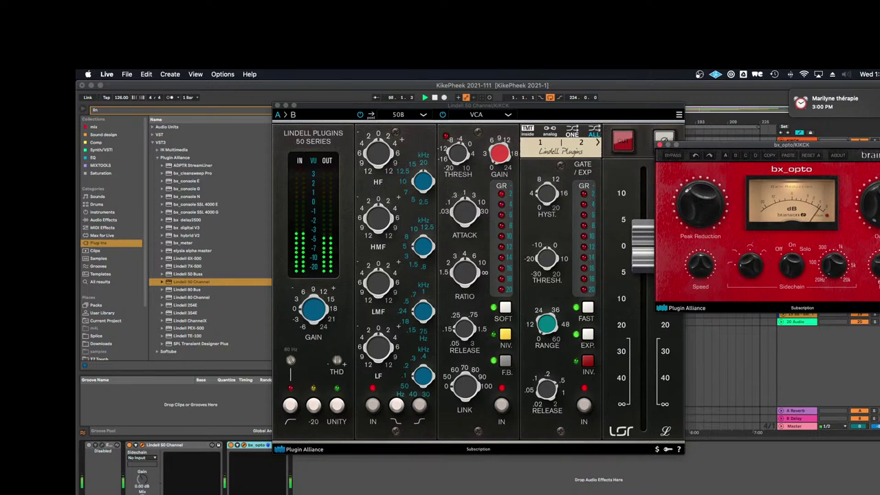
pyautogui.moveTo(878, 210); pyautogui.dragTo(878, 200)
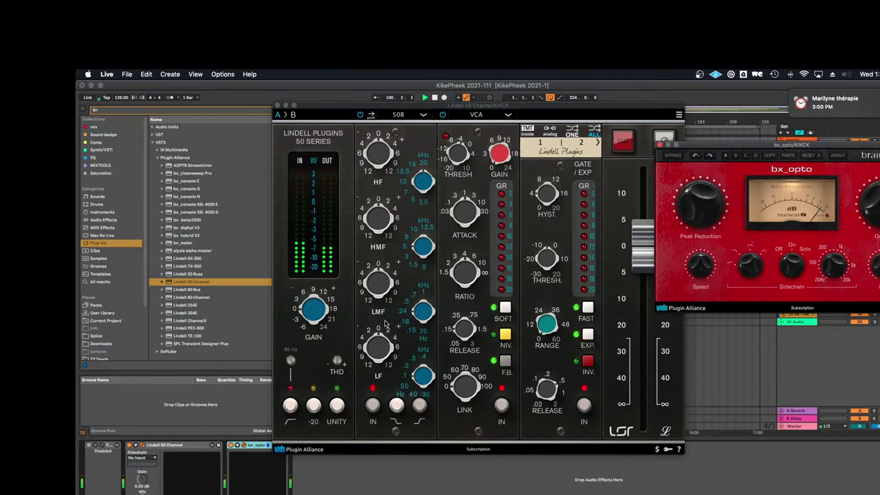
# Adjust the Lindell channel's LF band with a slight boost and engage its high-pass filter at 20 Hz
pyautogui.click(424, 380)
pyautogui.moveTo(375, 353); pyautogui.dragTo(382, 343)
pyautogui.moveTo(291, 365); pyautogui.dragTo(286, 444)
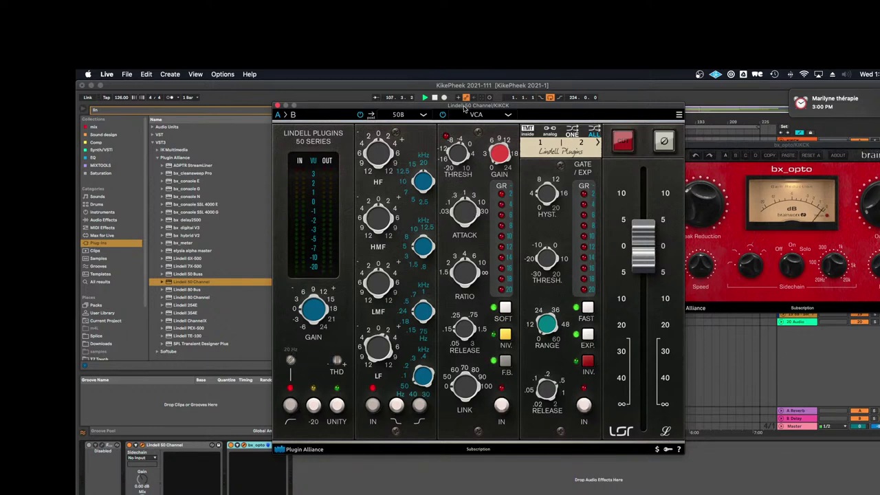
# Close the bx_opto window and show the MAIN PAD track's device chain
pyautogui.moveTo(464, 108); pyautogui.dragTo(393, 174)
pyautogui.click(659, 145)
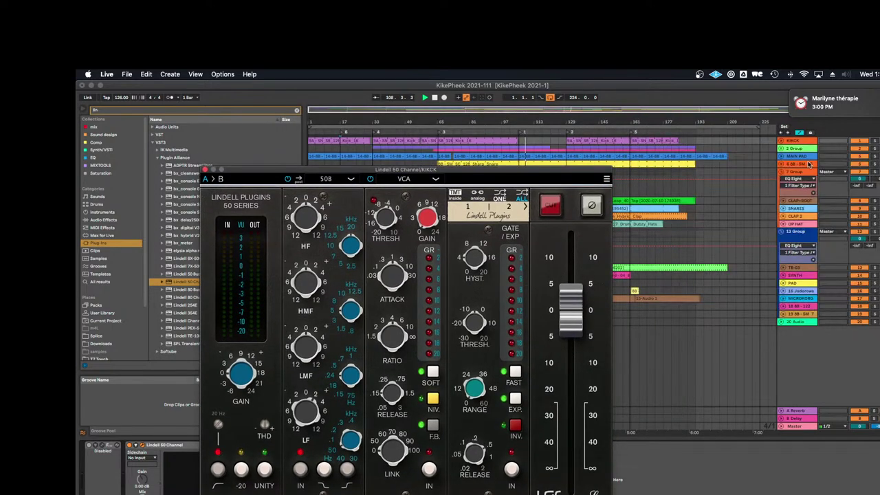
pyautogui.click(809, 159)
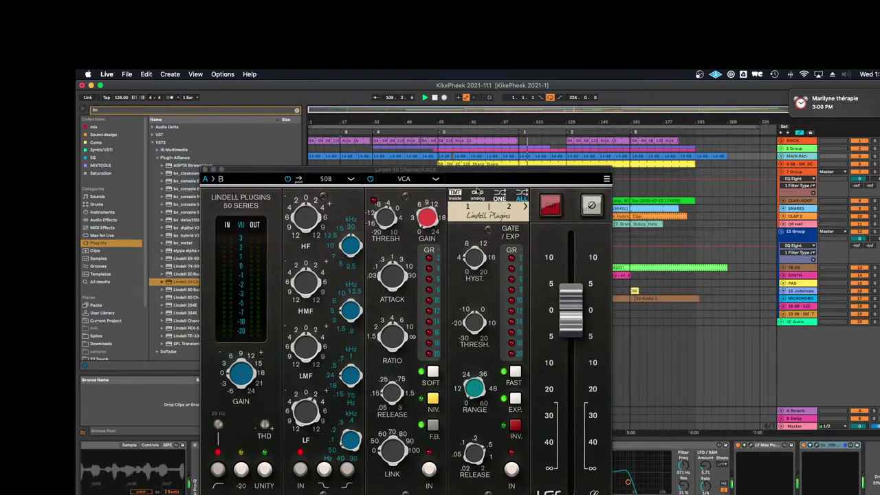
# Close the Lindell 50 Channel window and open the bx_2098 EQ on the MAIN PAD track
pyautogui.click(206, 170)
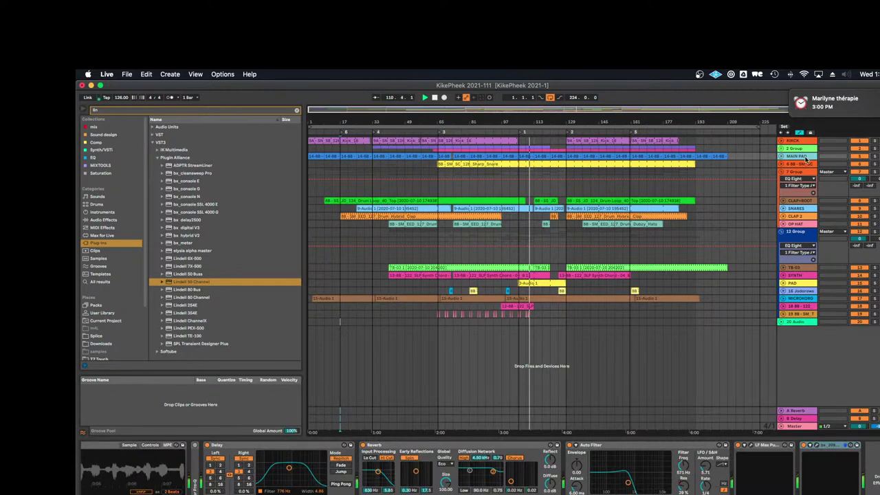
pyautogui.click(806, 158)
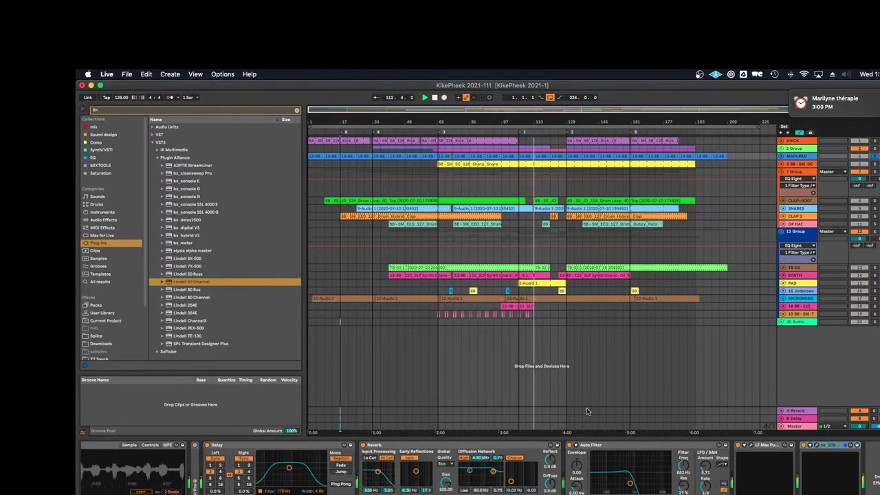
pyautogui.click(819, 447)
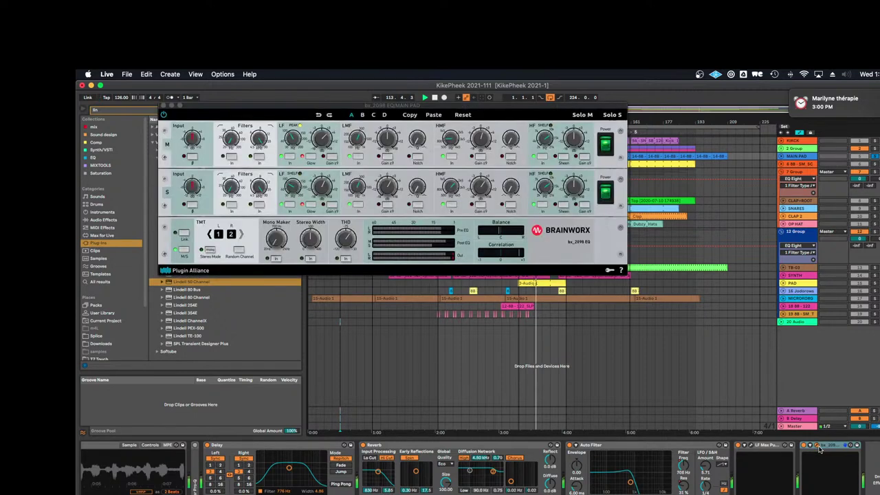
# Engage the mid channel's high-pass filter in bx_2098 EQ at about 37.6 Hz and move the window clear of the upper tracks
pyautogui.click(232, 158)
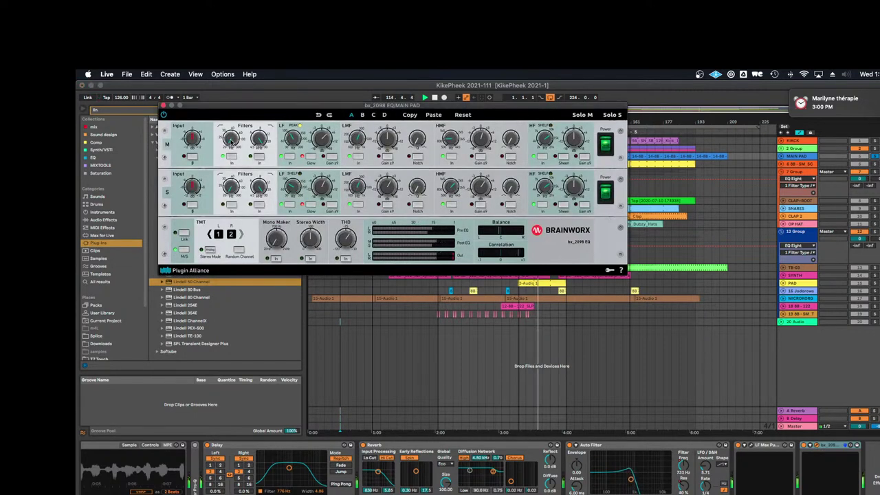
pyautogui.moveTo(232, 137); pyautogui.dragTo(234, 110)
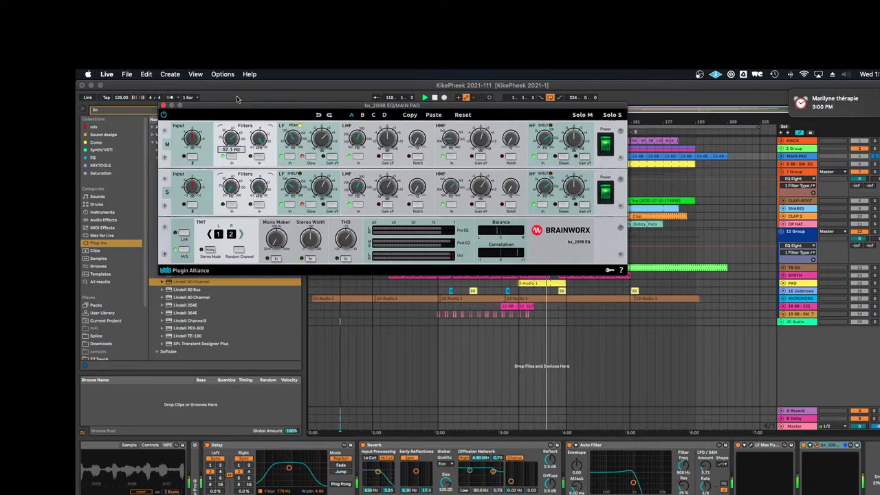
pyautogui.moveTo(237, 96); pyautogui.dragTo(237, 105)
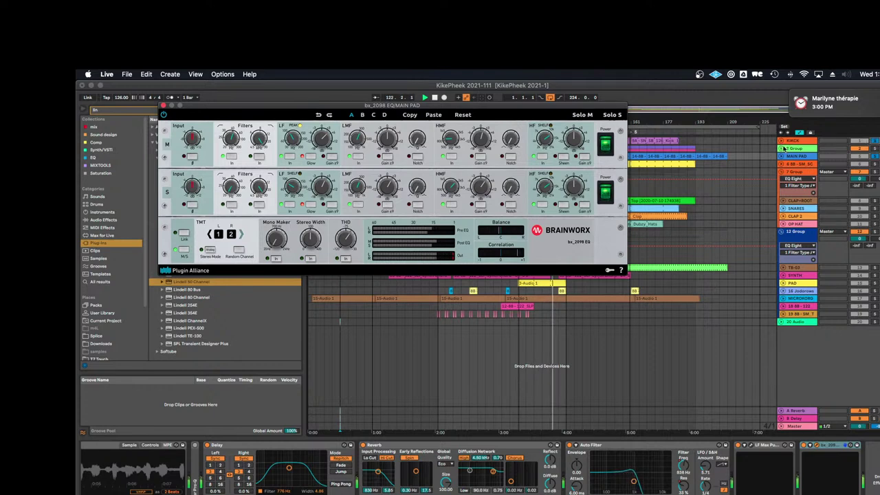
pyautogui.moveTo(499, 105); pyautogui.dragTo(492, 173)
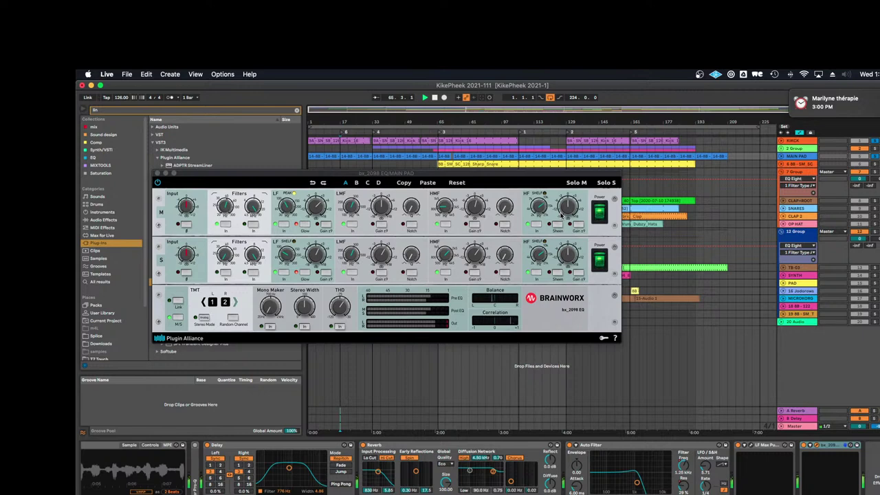
pyautogui.click(223, 210)
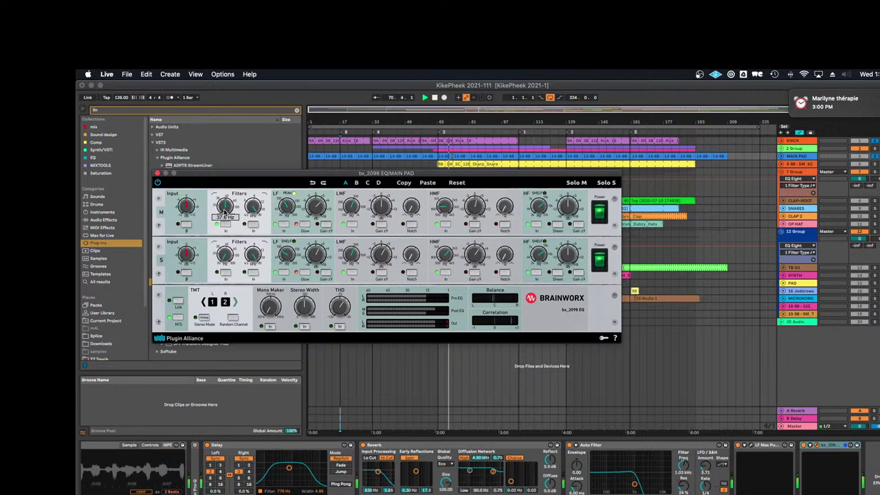
# Engage the bx_2098 EQ's Mono Maker, adjust its frequency, and toggle the MAIN PAD track's solo
pyautogui.click(270, 327)
pyautogui.moveTo(271, 307); pyautogui.dragTo(273, 290)
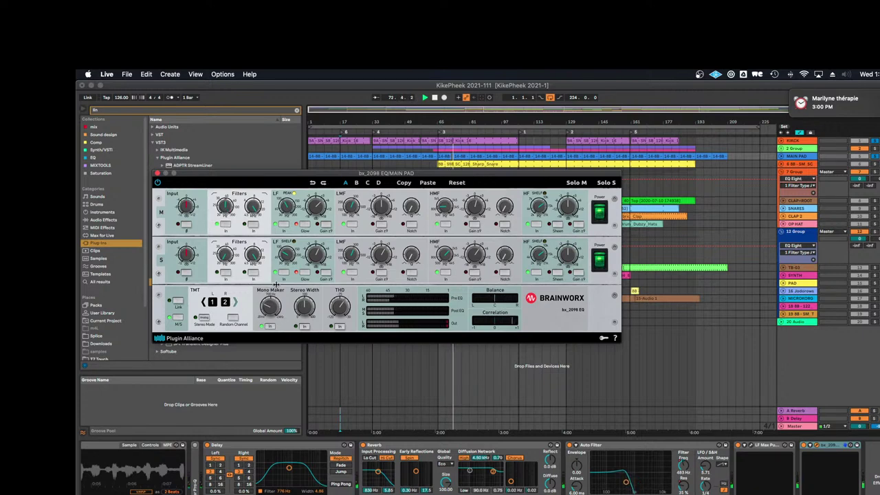
pyautogui.click(875, 158)
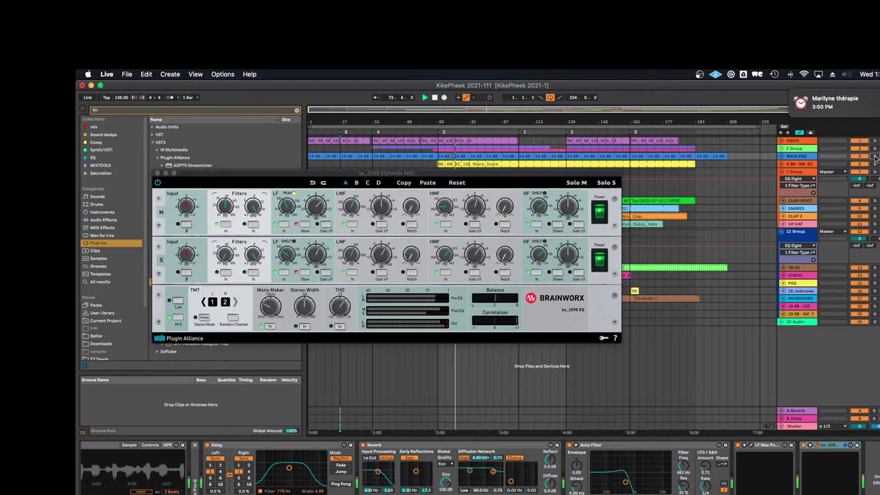
# Adjust the bx_2098 EQ's THD, slightly raise its mid and side input levels, and close its window
pyautogui.click(340, 304)
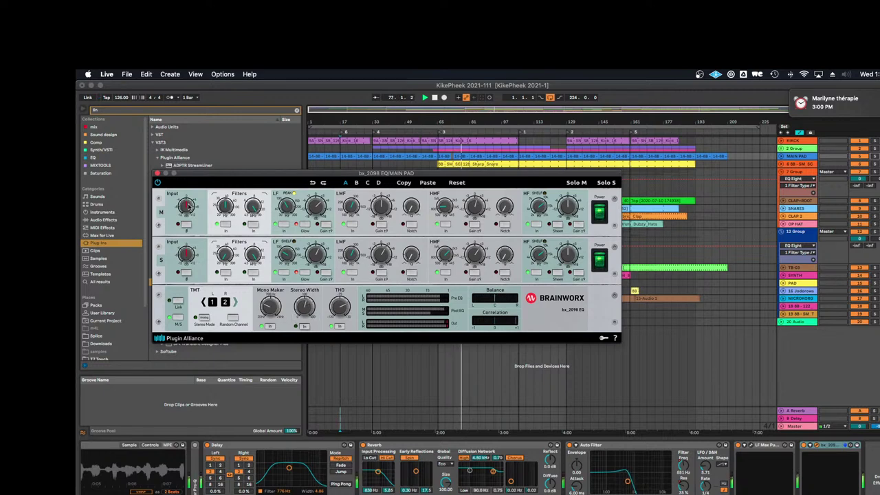
pyautogui.moveTo(187, 215); pyautogui.dragTo(189, 205)
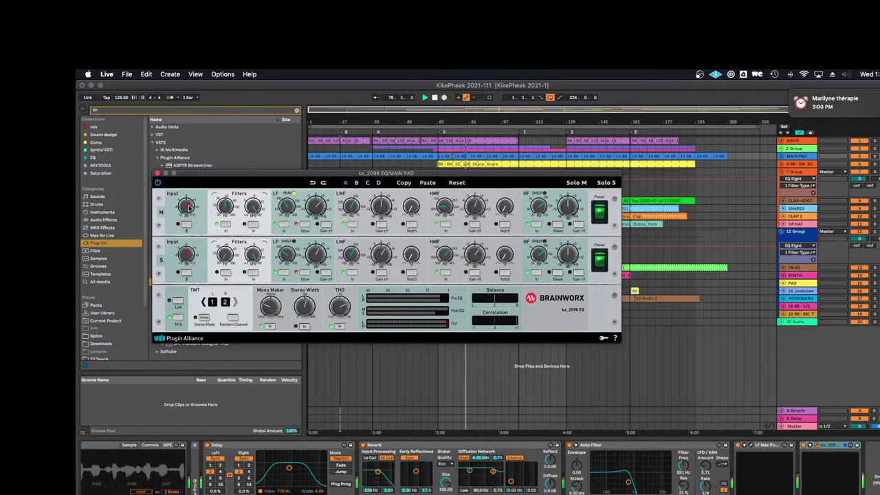
pyautogui.moveTo(187, 259); pyautogui.dragTo(188, 254)
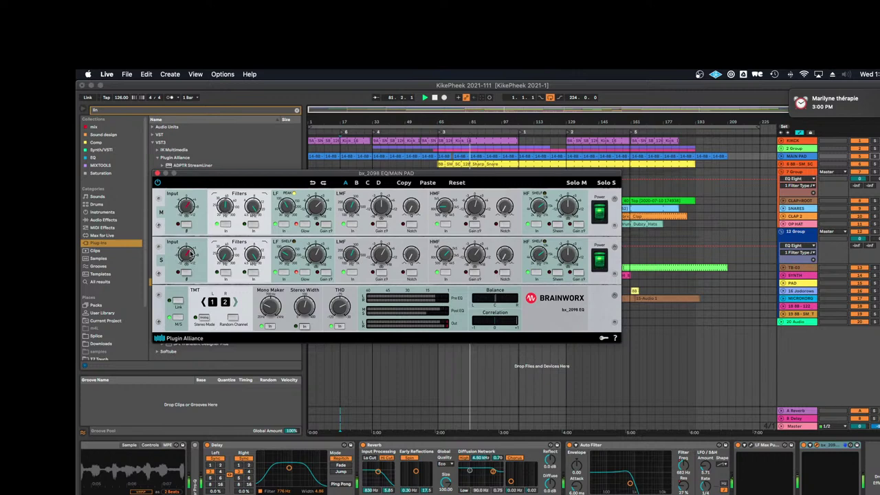
pyautogui.click(157, 176)
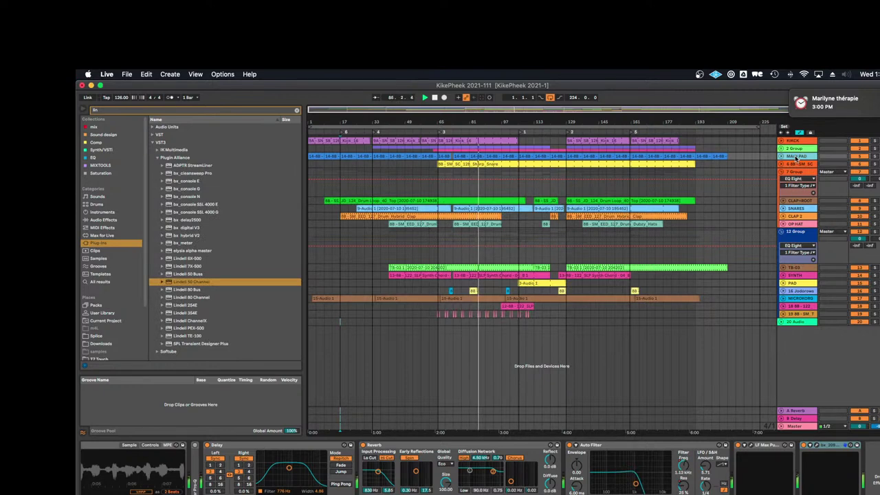
# Unfold the MAIN PAD track and add an EQ Eight at the end of its device chain
pyautogui.click(781, 159)
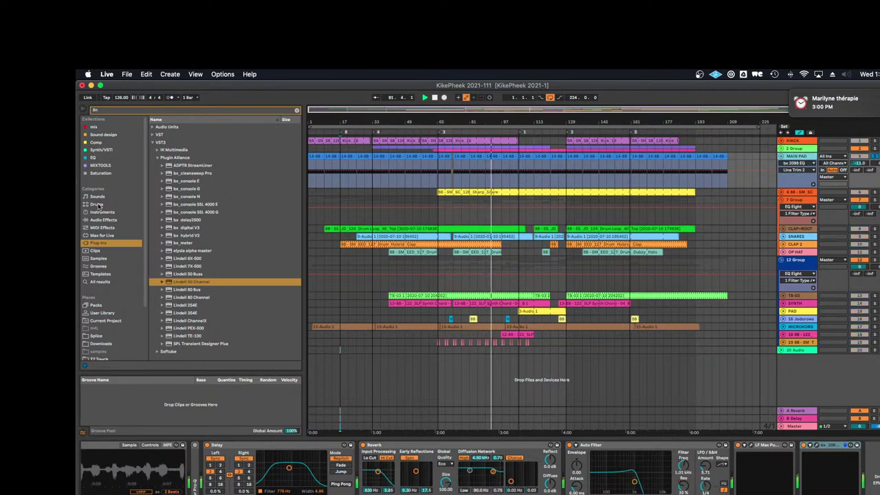
pyautogui.click(120, 220)
pyautogui.click(296, 111)
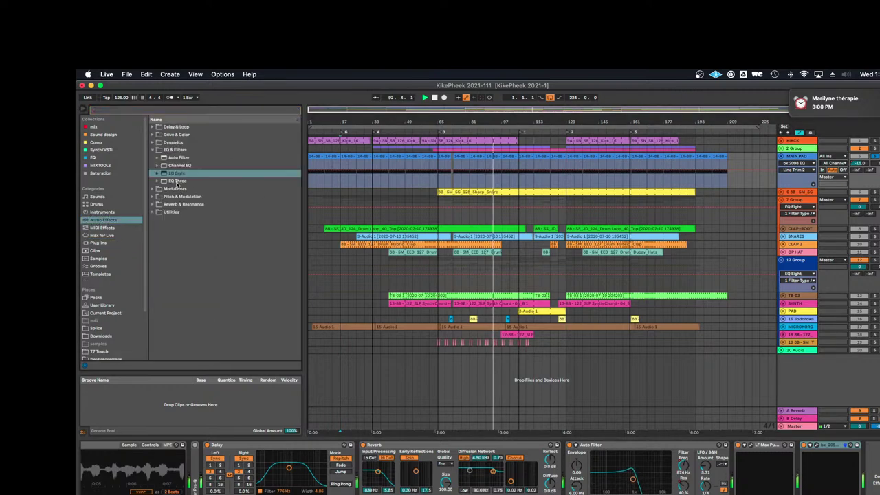
pyautogui.doubleClick(177, 174)
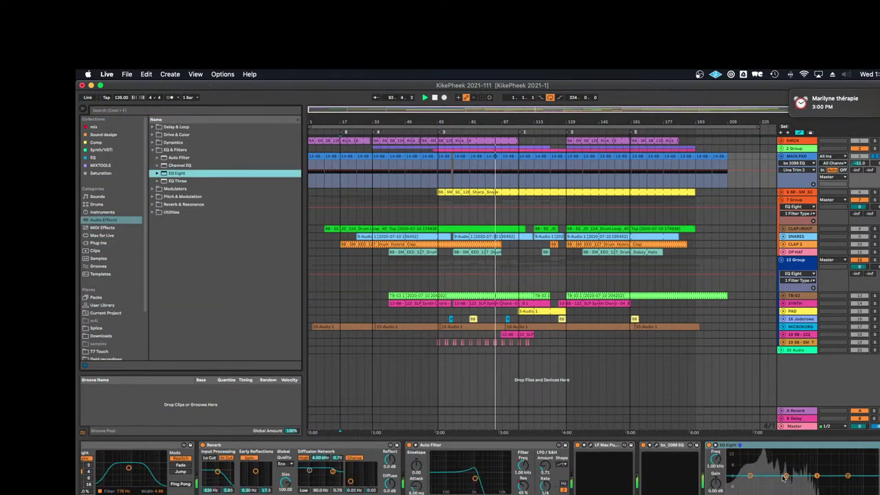
# Shape MAIN PAD's EQ Eight with a low cut, a dip of about 5.8 dB near 130 Hz and a high boost from about 3.03 kHz
pyautogui.click(736, 494)
pyautogui.click(736, 494)
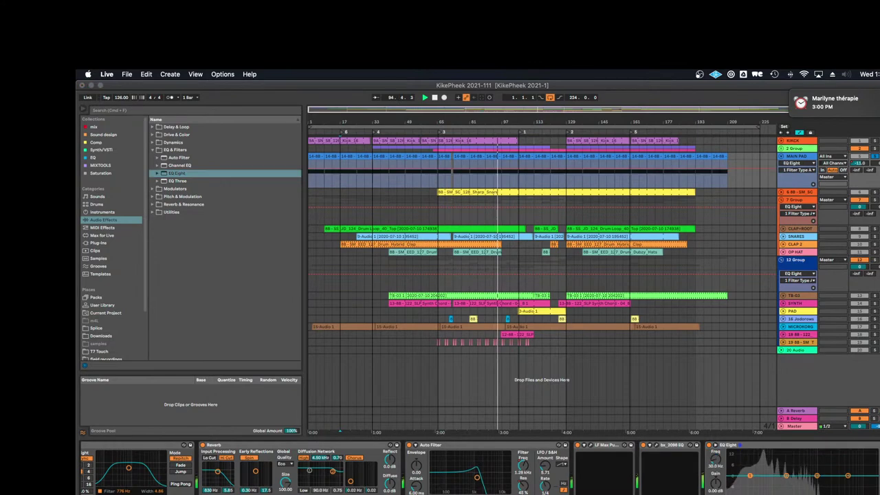
pyautogui.moveTo(750, 482); pyautogui.dragTo(779, 481)
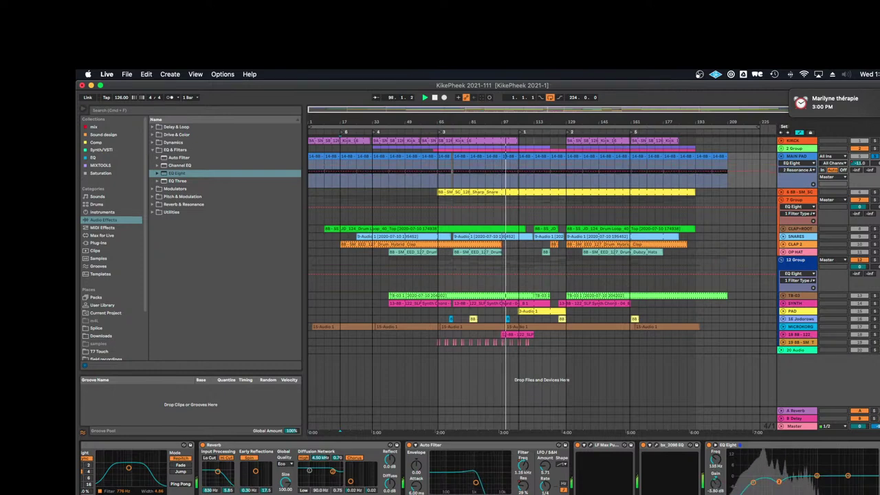
pyautogui.moveTo(779, 481); pyautogui.dragTo(779, 484)
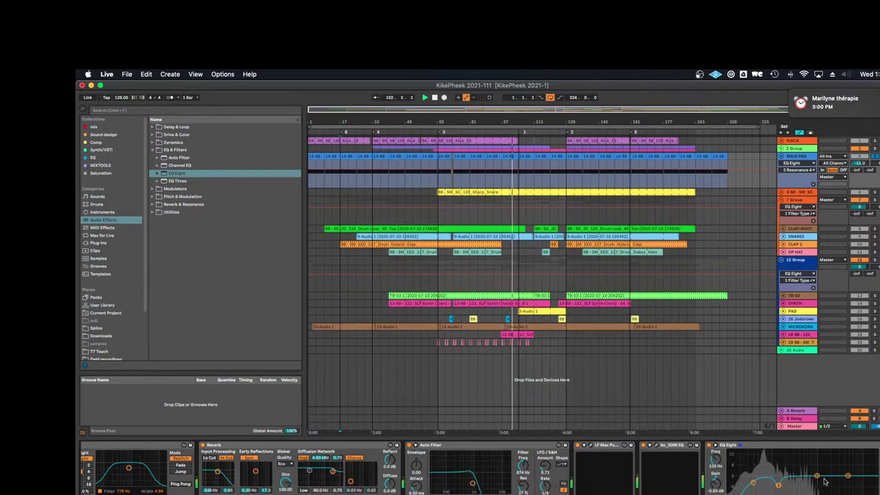
pyautogui.moveTo(848, 476); pyautogui.dragTo(838, 462)
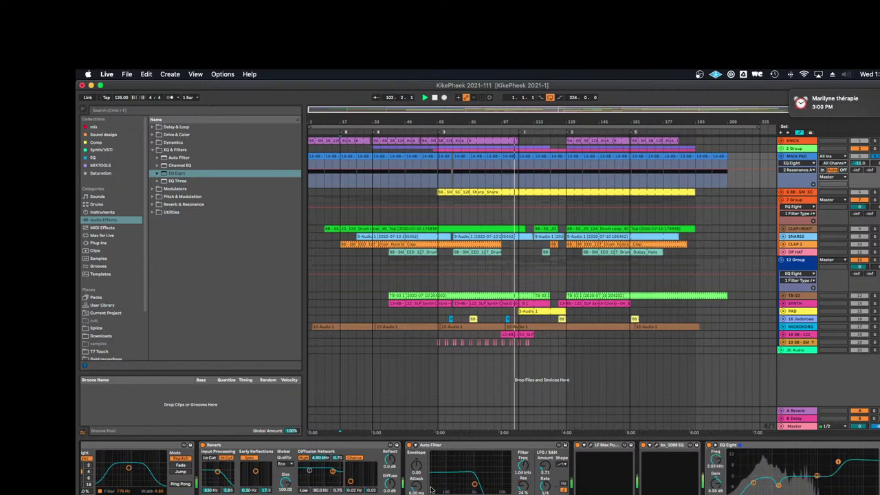
# Raise MAIN PAD's Auto Filter cutoff to about 5.35 kHz and set its LFO amount to 30.0 with a 3/16 rate
pyautogui.moveTo(474, 484); pyautogui.dragTo(493, 487)
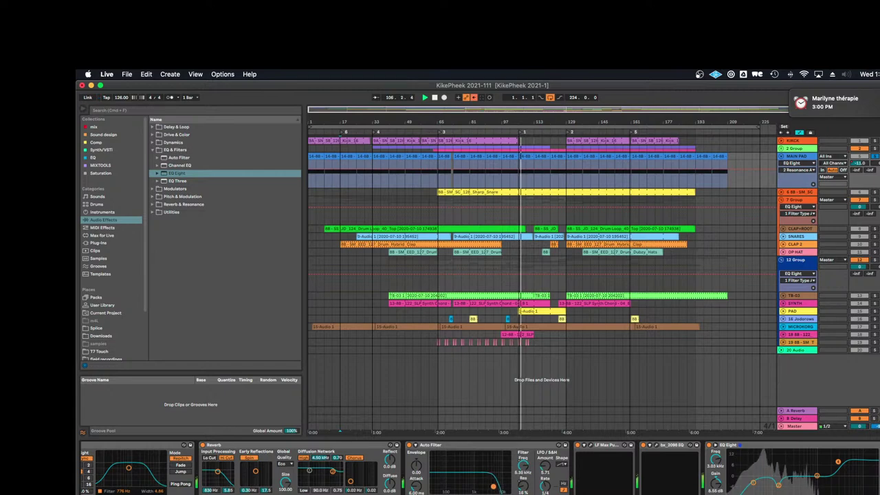
pyautogui.moveTo(548, 470); pyautogui.dragTo(547, 487)
pyautogui.click(546, 494)
pyautogui.moveTo(546, 467); pyautogui.dragTo(546, 444)
pyautogui.click(546, 491)
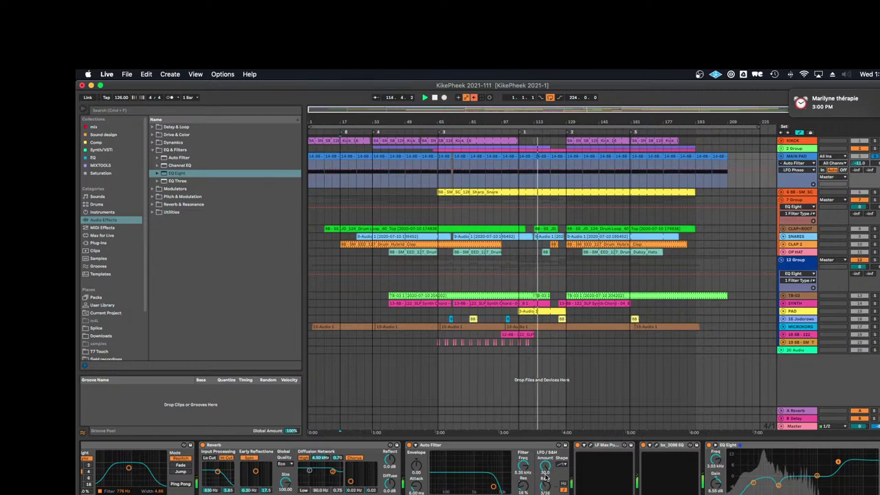
# Lower MAIN PAD's Auto Filter cutoff to about 1.12 kHz with 11% resonance
pyautogui.moveTo(523, 475); pyautogui.dragTo(524, 489)
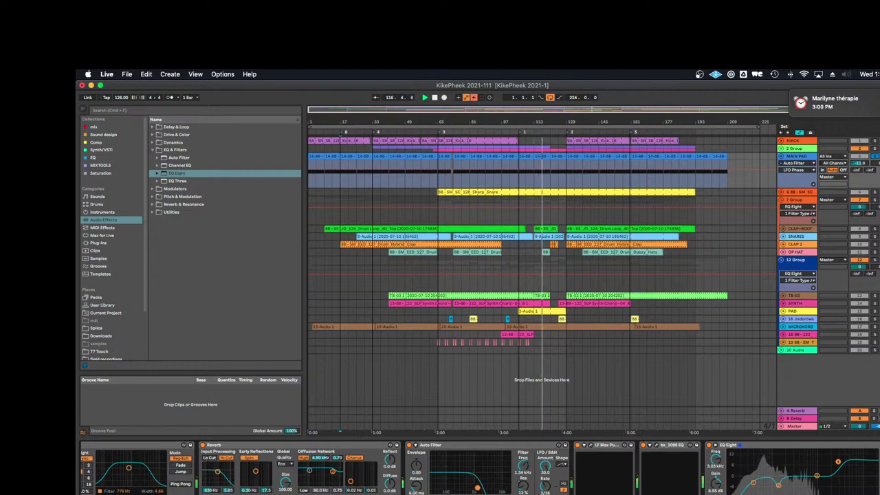
pyautogui.moveTo(524, 467); pyautogui.dragTo(523, 481)
pyautogui.moveTo(467, 488); pyautogui.dragTo(468, 488)
# Set MAIN PAD's Auto Filter envelope amount to about -57.5 and its attack to 0.10 ms
pyautogui.moveTo(416, 466); pyautogui.dragTo(416, 446)
pyautogui.moveTo(416, 487)
pyautogui.mouseDown()
pyautogui.moveTo(416, 494)
pyautogui.moveTo(416, 480)
pyautogui.mouseUp()
pyautogui.click(416, 494)
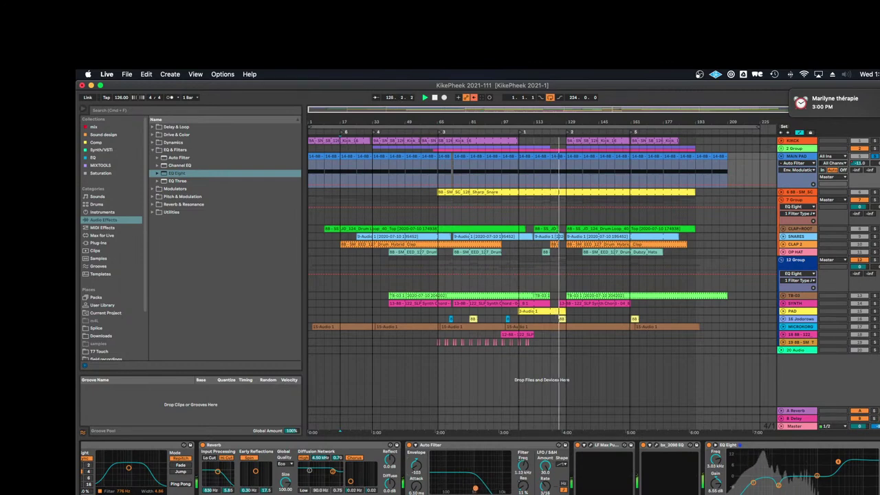
pyautogui.moveTo(423, 476); pyautogui.dragTo(424, 467)
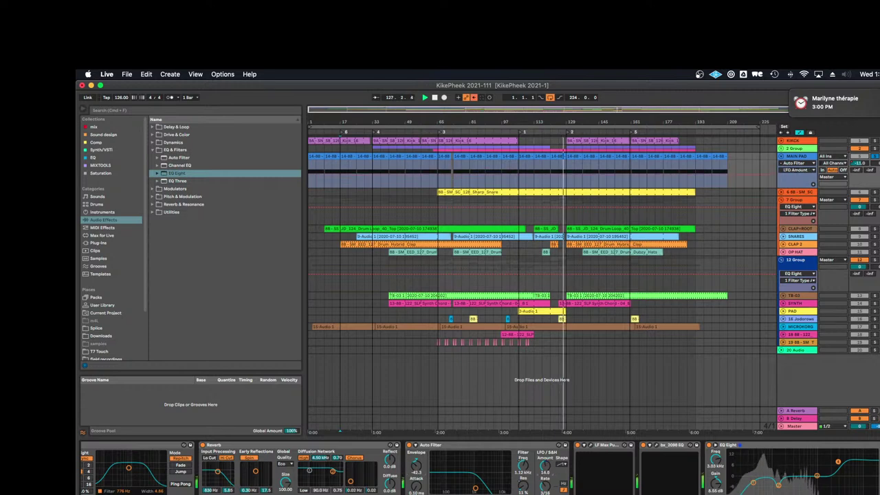
pyautogui.moveTo(417, 473); pyautogui.dragTo(416, 478)
pyautogui.moveTo(548, 465); pyautogui.dragTo(549, 476)
pyautogui.click(416, 472)
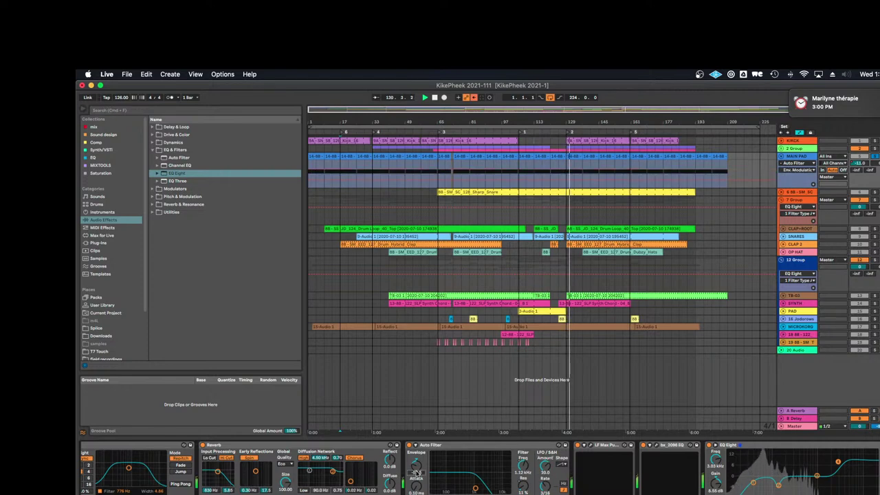
# Switch the Auto Filter's LFO shape to a square wave and reduce its amount to 10.2
pyautogui.click(562, 468)
pyautogui.click(564, 477)
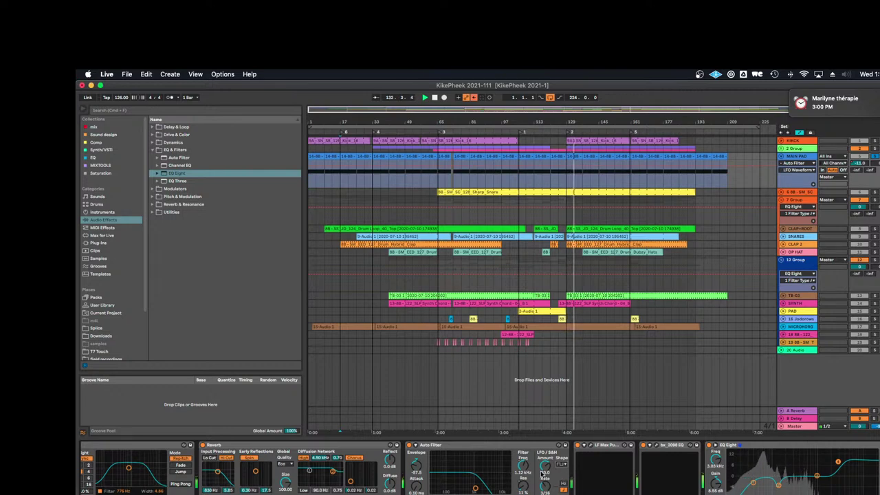
pyautogui.moveTo(546, 466); pyautogui.dragTo(546, 483)
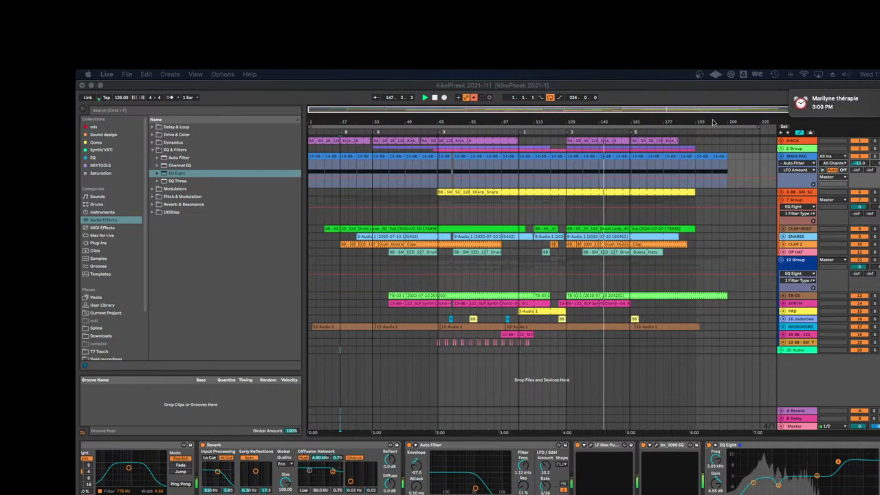
# Solo the 12 Group, adjust the Output level in its bx_opto compressor, and close the plug-in window
pyautogui.click(801, 269)
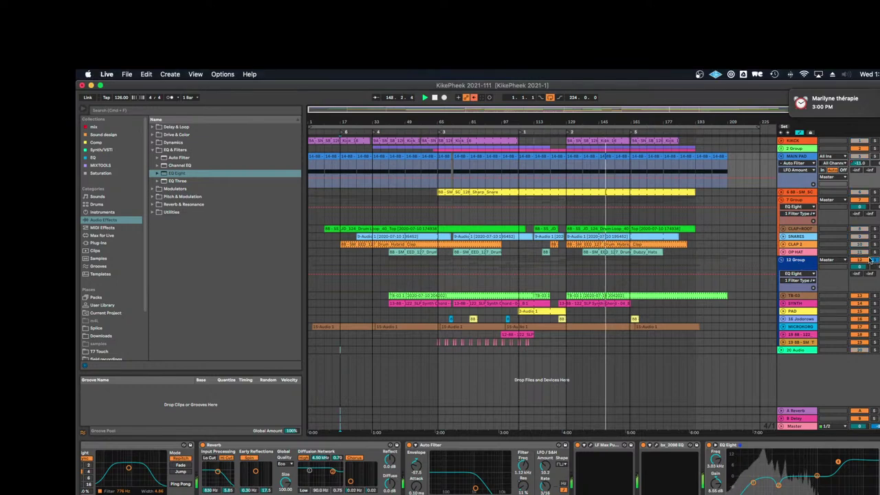
pyautogui.click(801, 268)
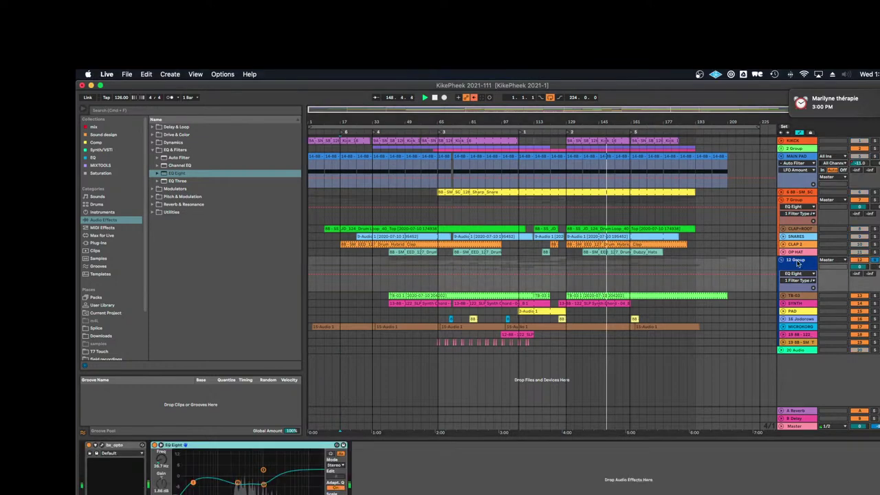
pyautogui.click(102, 445)
pyautogui.click(378, 157)
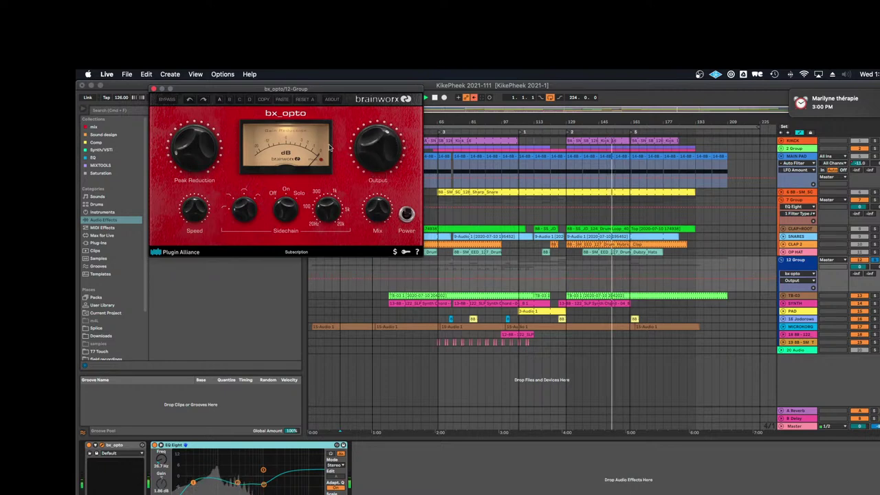
pyautogui.click(154, 89)
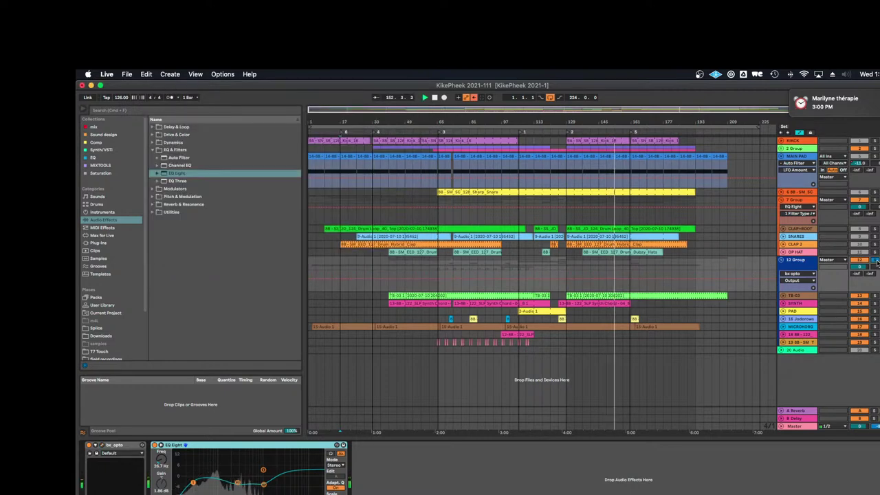
# Unfold the TB-03 track and add an Auto Filter after its existing devices
pyautogui.click(798, 295)
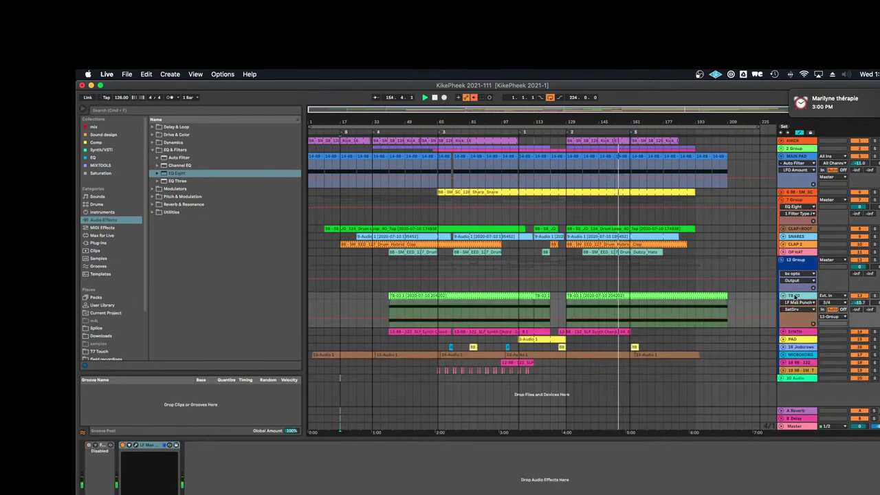
pyautogui.doubleClick(166, 158)
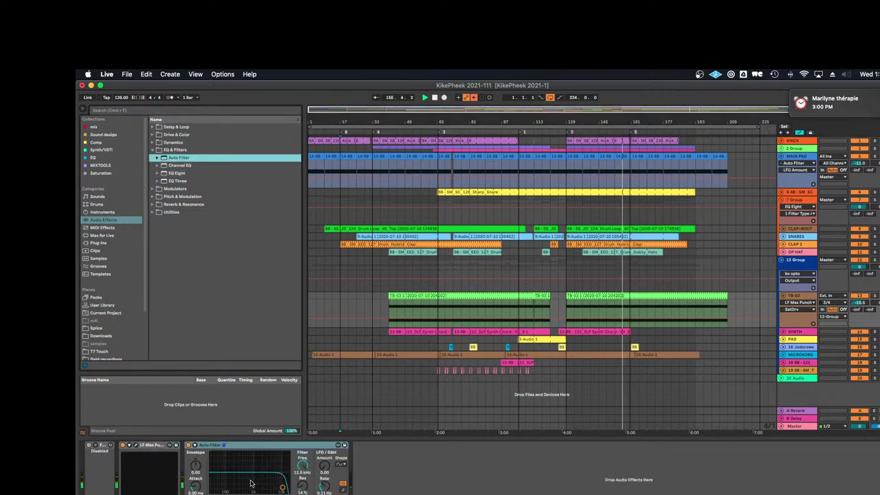
# In TB-03's Auto Filter, set the envelope amount to 68.5 and attack to 1.03 ms, lower the cutoff to about 551 Hz and raise the resonance
pyautogui.click(195, 470)
pyautogui.moveTo(276, 489); pyautogui.dragTo(261, 476)
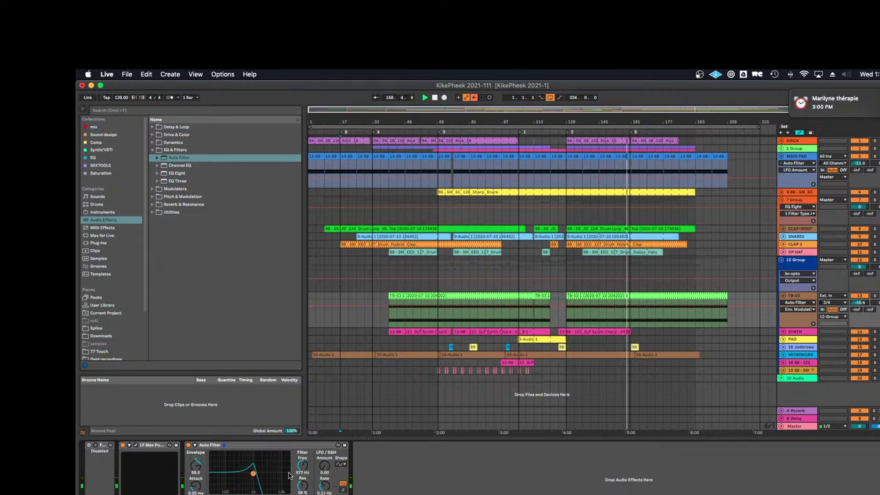
pyautogui.moveTo(253, 478); pyautogui.dragTo(246, 472)
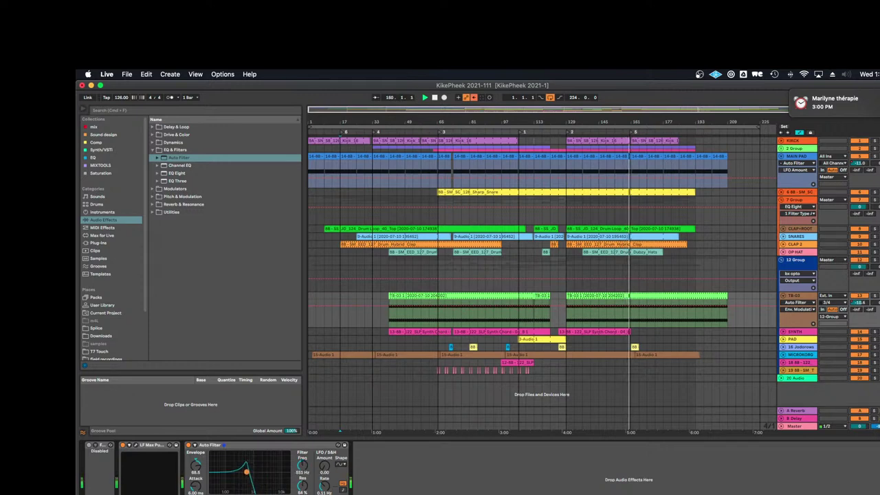
pyautogui.moveTo(197, 486); pyautogui.dragTo(197, 494)
pyautogui.click(196, 494)
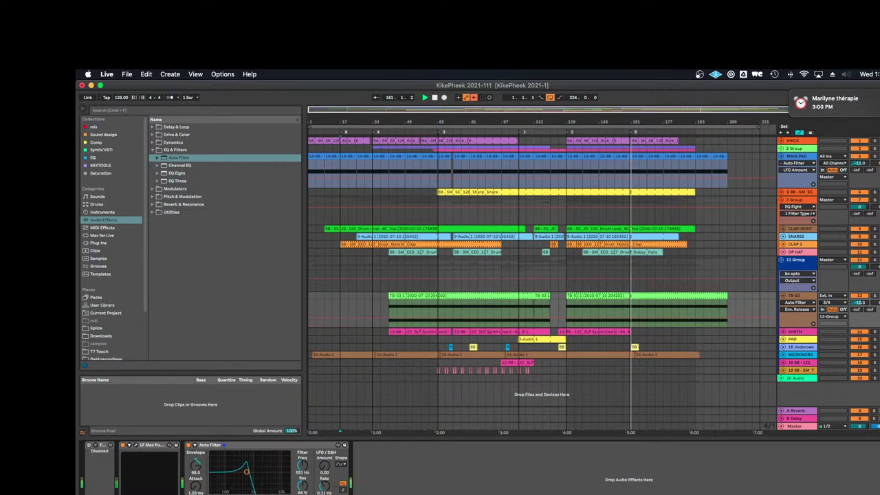
pyautogui.moveTo(246, 472); pyautogui.dragTo(246, 467)
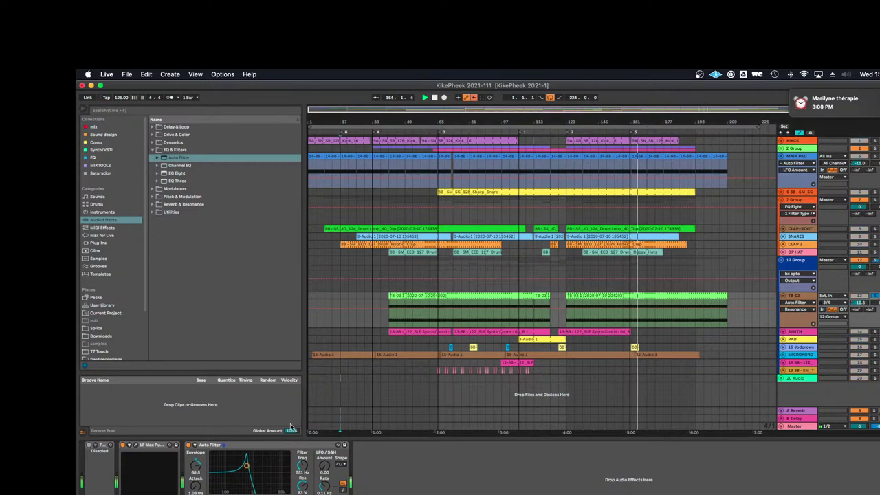
# Set the Auto Filter's cutoff to 613 Hz and envelope amount to 121, and apply a tempo-synced LFO with amount 23.1
pyautogui.moveTo(247, 466); pyautogui.dragTo(249, 471)
pyautogui.moveTo(303, 485); pyautogui.dragTo(302, 480)
pyautogui.moveTo(196, 466); pyautogui.dragTo(194, 484)
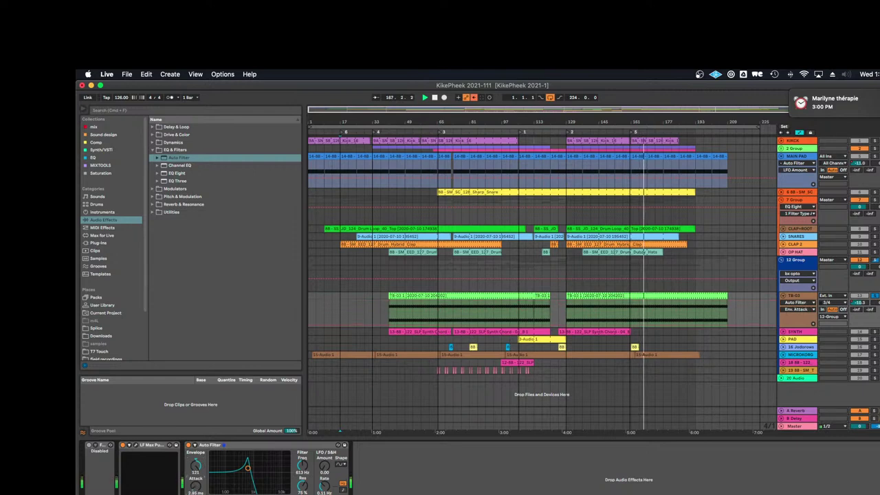
pyautogui.moveTo(324, 467); pyautogui.dragTo(324, 489)
pyautogui.click(343, 489)
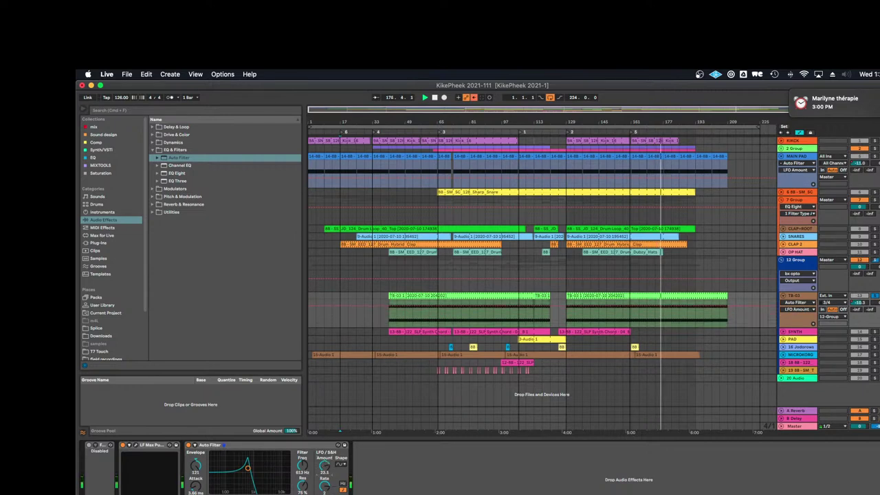
# Reduce the Auto Filter's envelope amount to 70.6 and its resonance to about 66%
pyautogui.moveTo(196, 467); pyautogui.dragTo(196, 489)
pyautogui.moveTo(247, 469); pyautogui.dragTo(247, 473)
pyautogui.moveTo(303, 486); pyautogui.dragTo(303, 489)
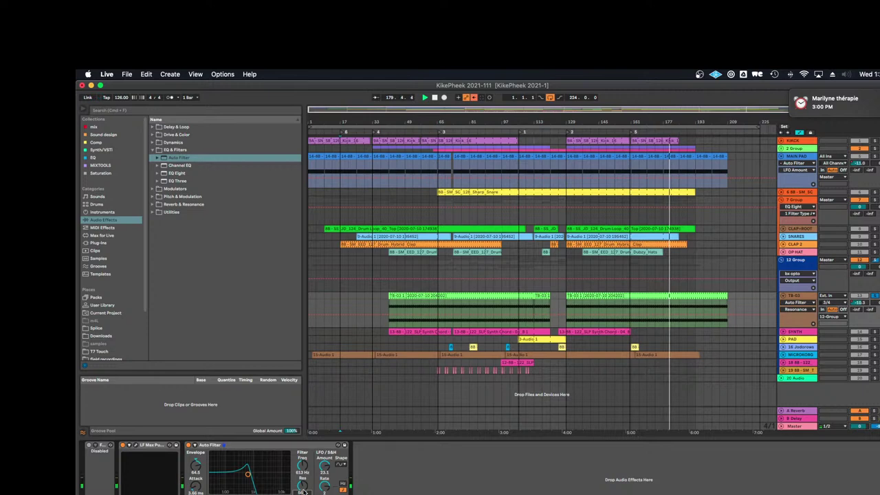
pyautogui.click(196, 466)
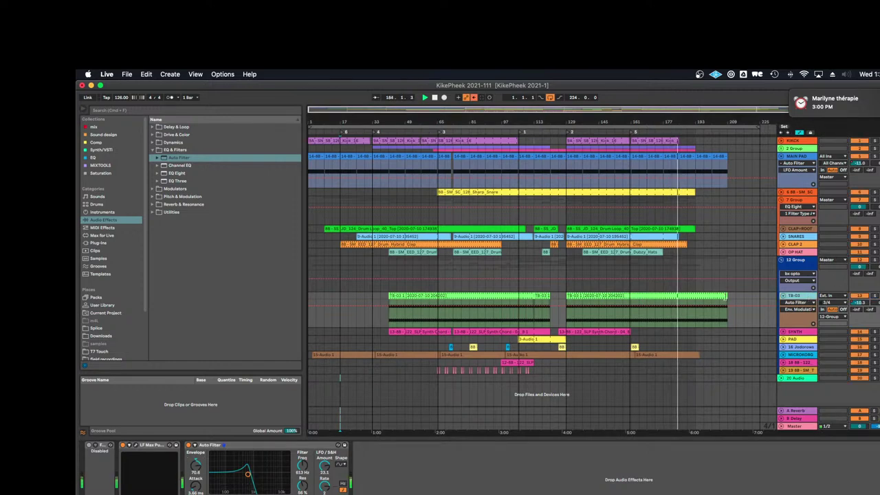
# Add EQ Eight after TB-03's Auto Filter, with a low cut, a slight dip near 267 Hz and a high-shelf boost
pyautogui.click(175, 173)
pyautogui.doubleClick(175, 173)
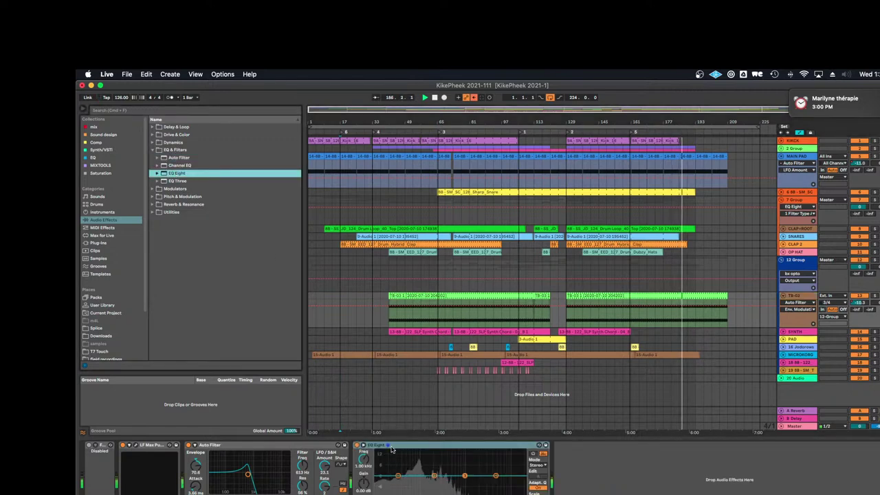
pyautogui.click(385, 493)
pyautogui.moveTo(399, 483); pyautogui.dragTo(406, 485)
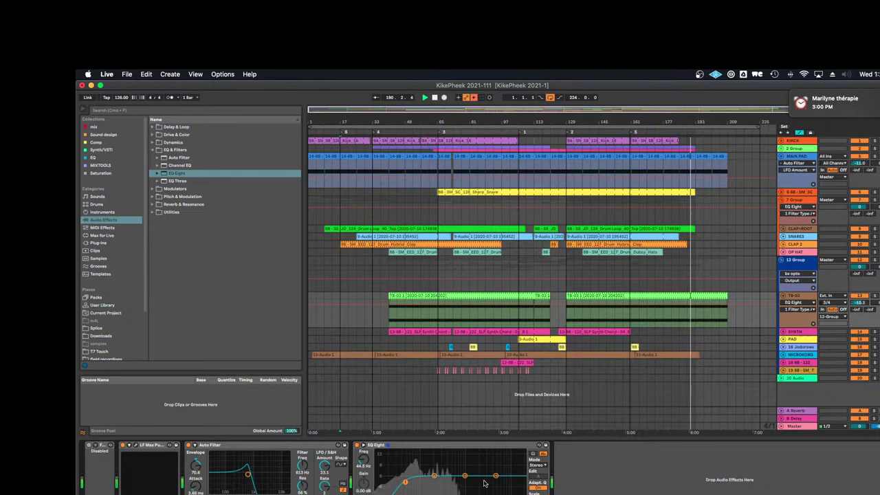
pyautogui.moveTo(496, 476); pyautogui.dragTo(441, 482)
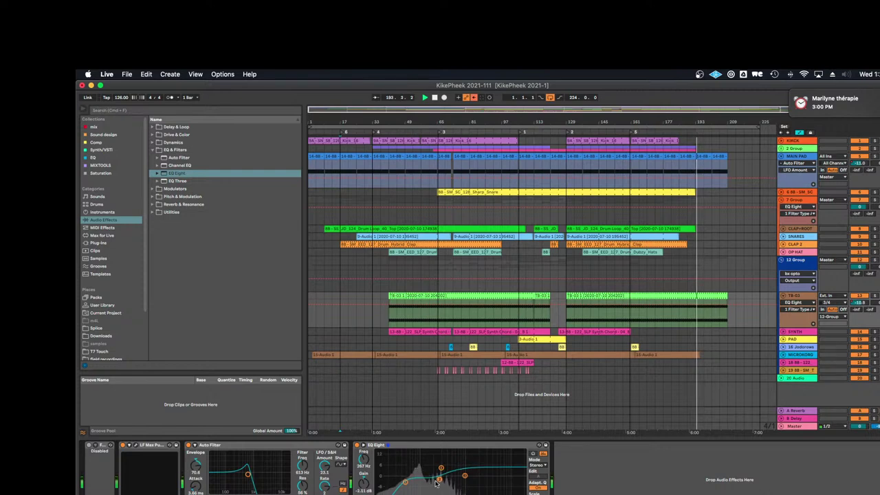
# Change the circuit type of TB-03's Auto Filter and adjust its drive
pyautogui.click(265, 494)
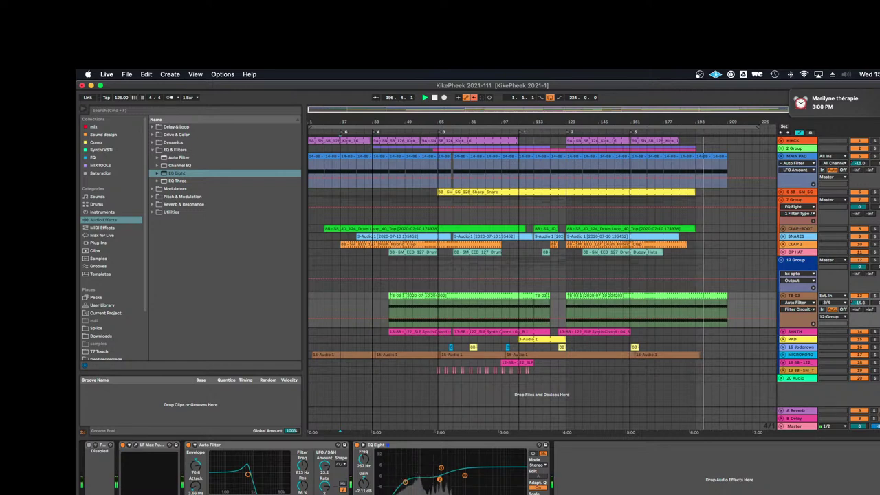
pyautogui.click(282, 494)
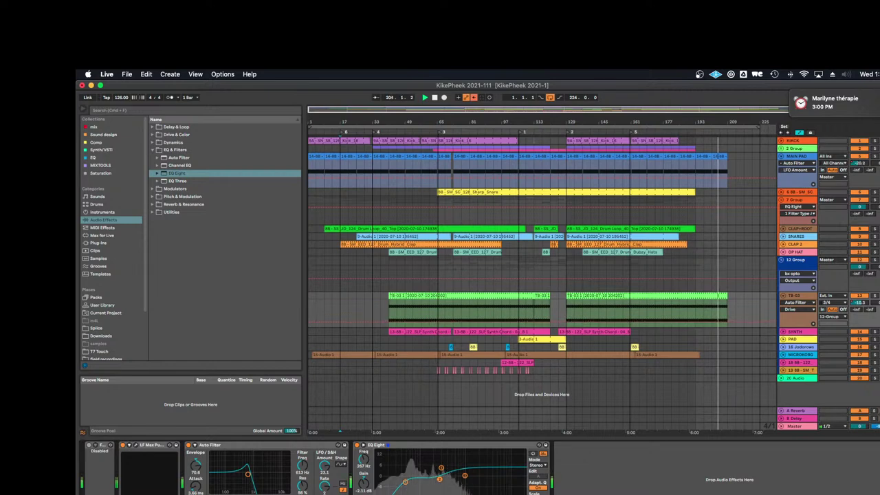
# Show TB-03's track volume automation, extend its closing fade-out to the end of the last clip, and fold the track
pyautogui.click(853, 309)
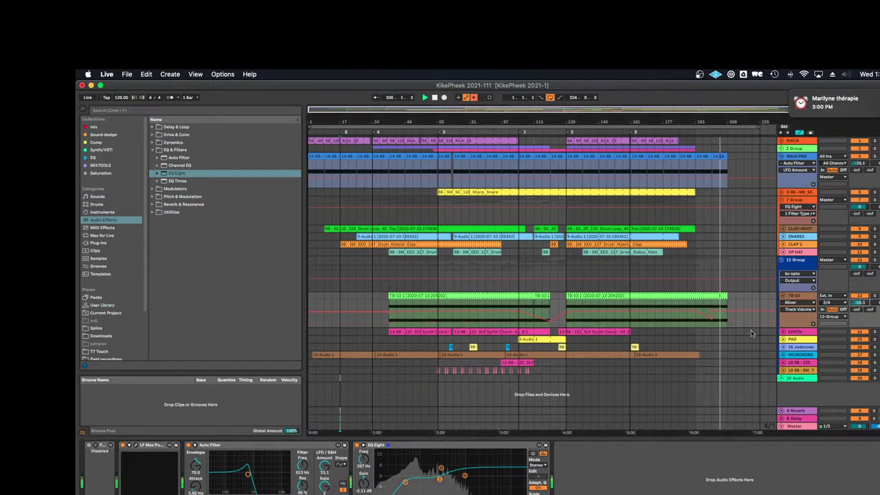
pyautogui.moveTo(712, 315); pyautogui.dragTo(719, 323)
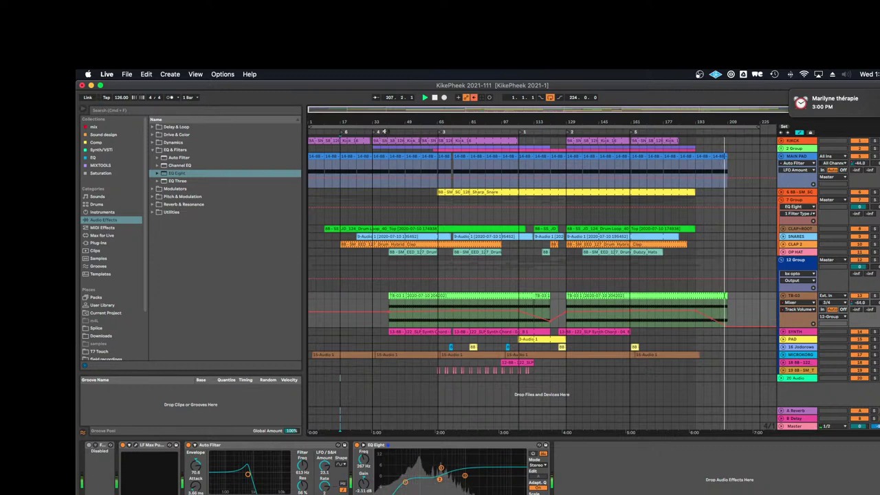
pyautogui.click(782, 296)
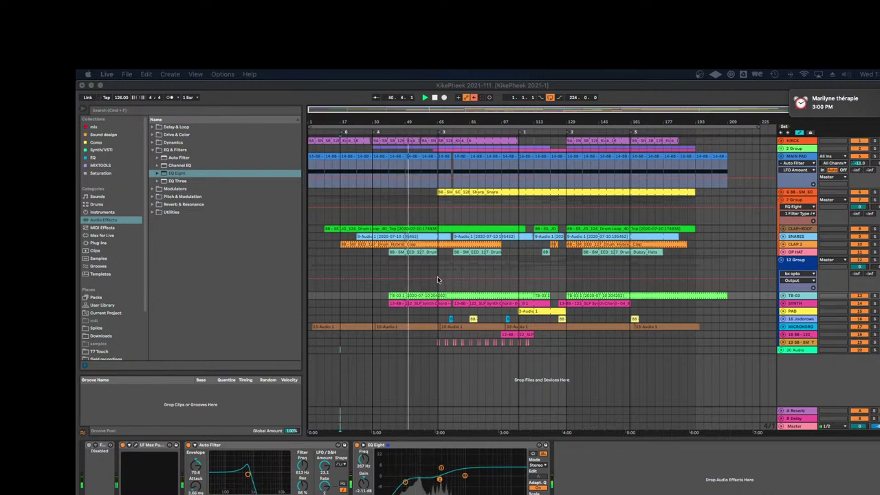
# Search the VST plug-ins for "drum" and add Nomad Factory's DrumTools after the EQ Eight on the 7 Group
pyautogui.click(805, 305)
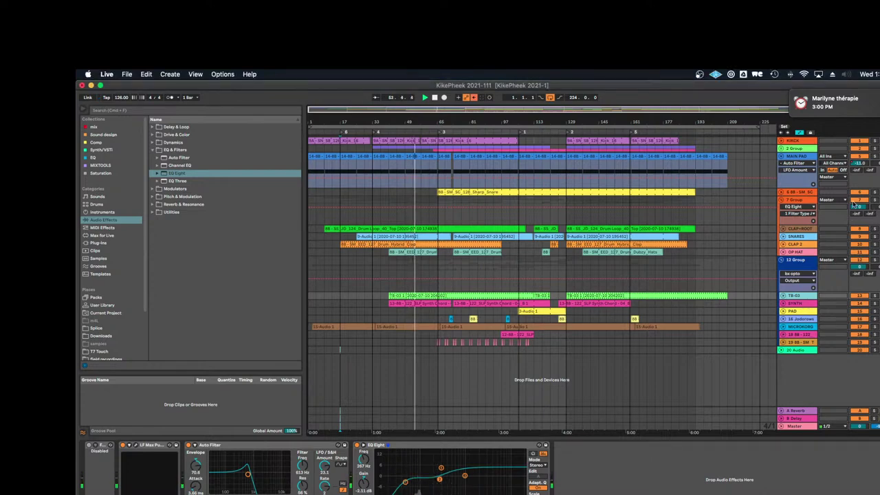
pyautogui.click(805, 200)
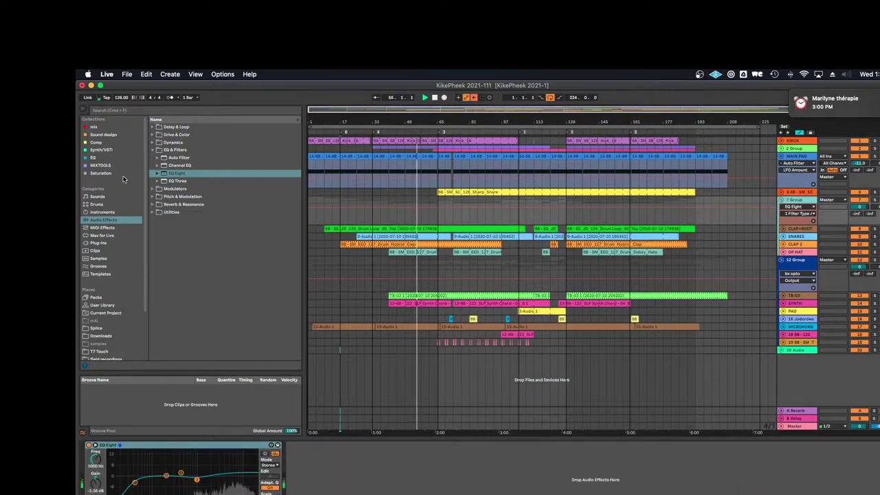
pyautogui.click(112, 143)
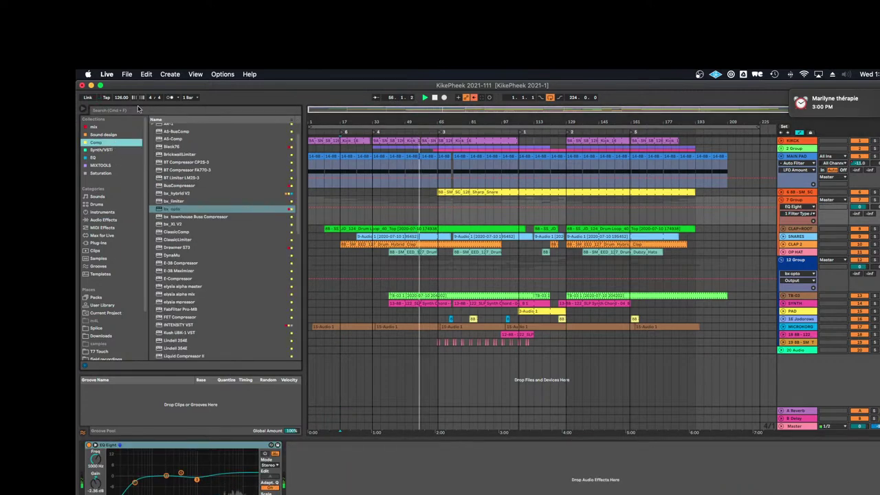
pyautogui.click(138, 110)
pyautogui.write('drum')
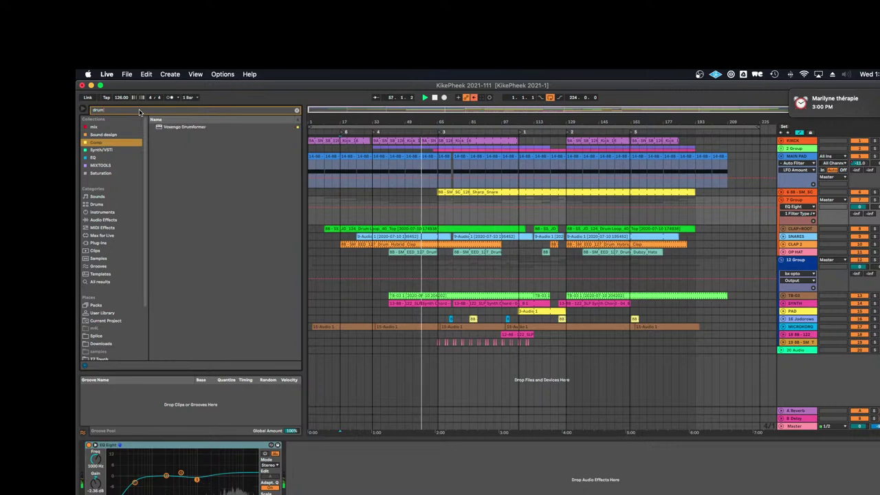
pyautogui.click(103, 243)
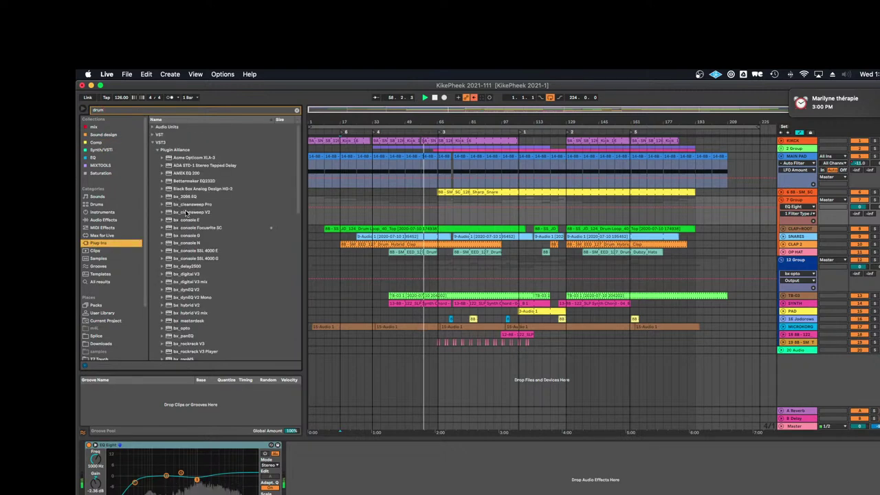
pyautogui.click(160, 135)
pyautogui.click(173, 149)
pyautogui.click(177, 158)
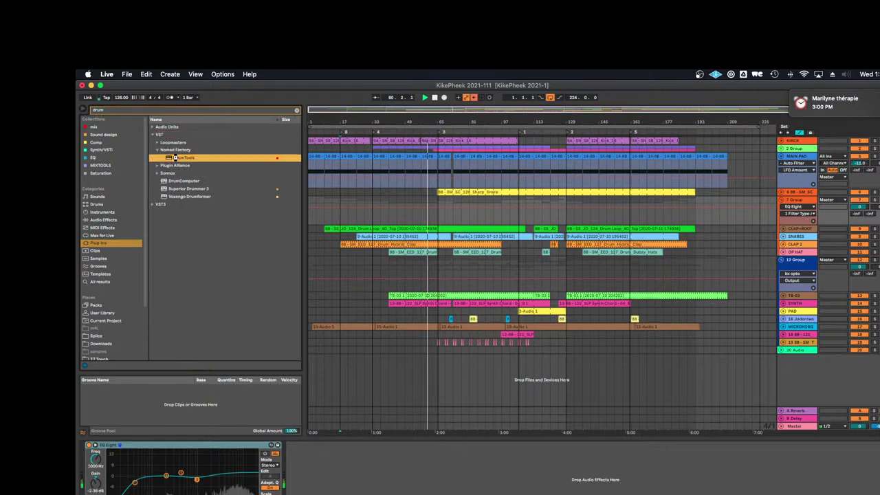
pyautogui.moveTo(177, 160); pyautogui.dragTo(330, 468)
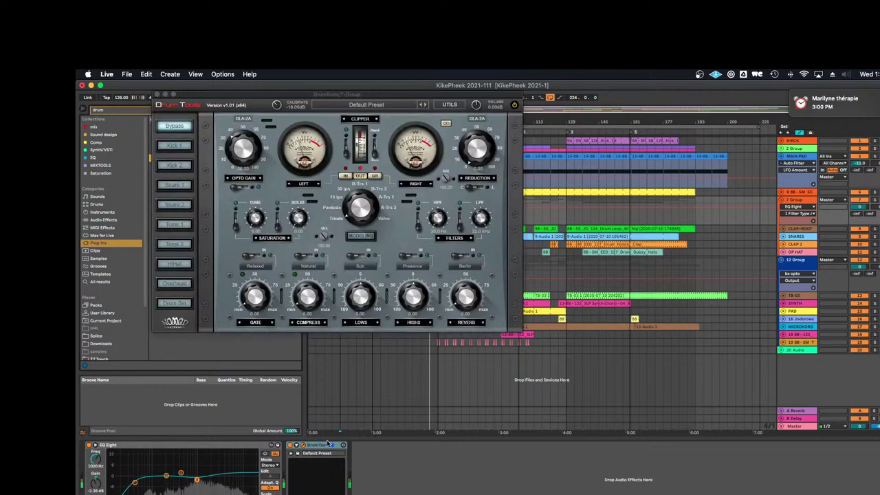
# In DrumTools, raise the opto gain, enable and raise the compressor, lower the highs, and enable the Berlin reverb at 11
pyautogui.click(241, 146)
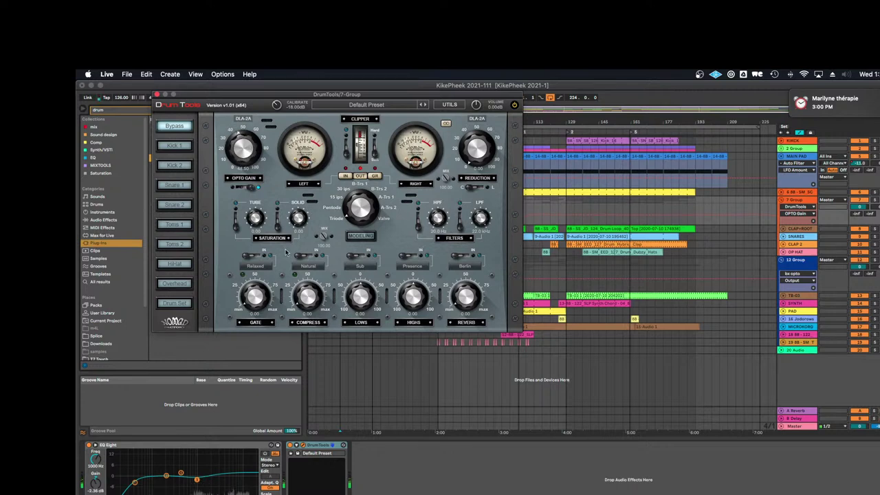
pyautogui.moveTo(307, 295); pyautogui.dragTo(328, 299)
pyautogui.click(413, 304)
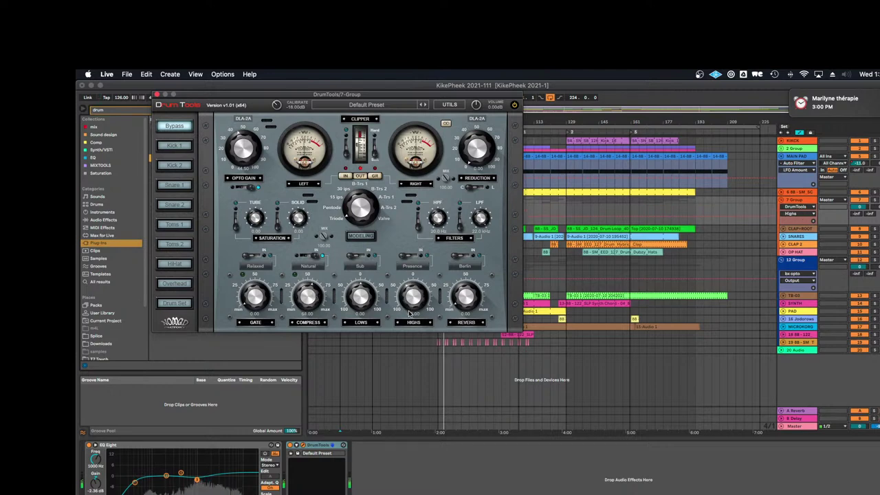
pyautogui.click(464, 309)
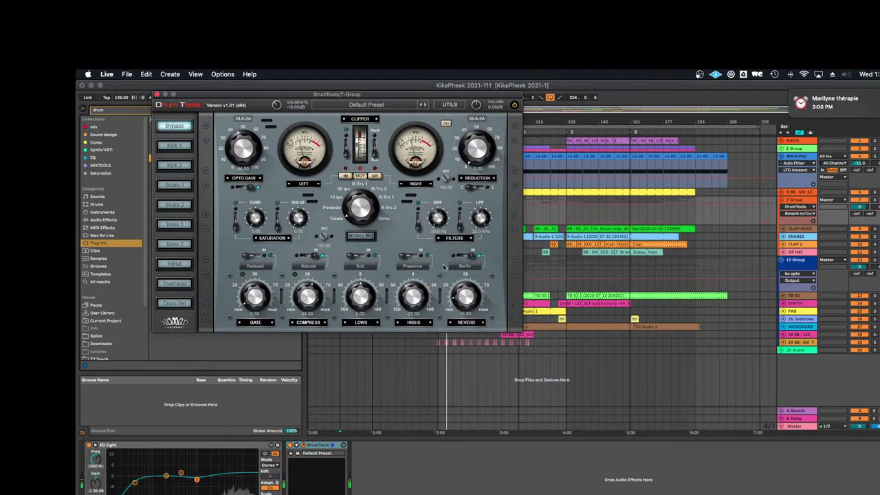
# Enable DrumTools' Highs section, switch it from Presence to Clarity, and lower it to -67
pyautogui.click(418, 261)
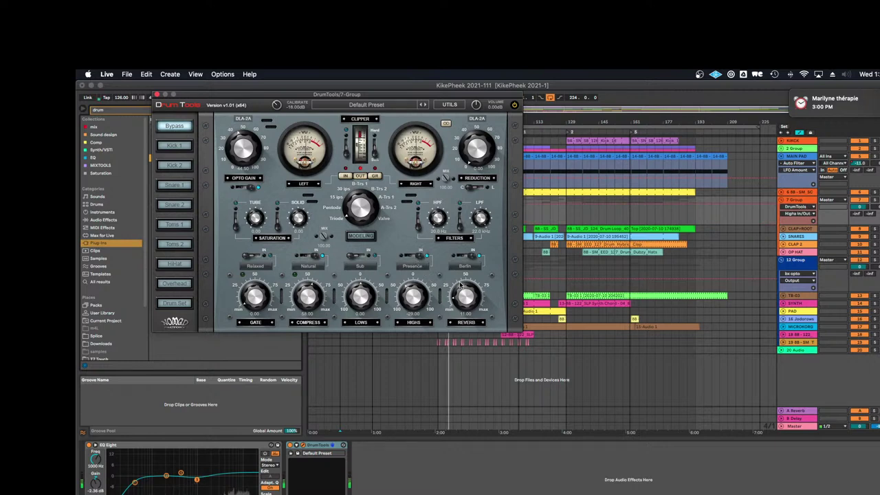
pyautogui.click(422, 301)
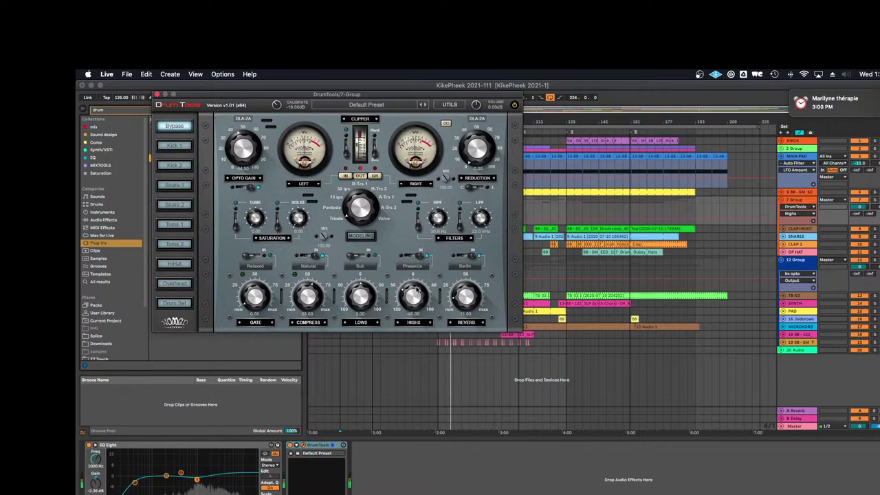
pyautogui.click(416, 267)
pyautogui.click(432, 297)
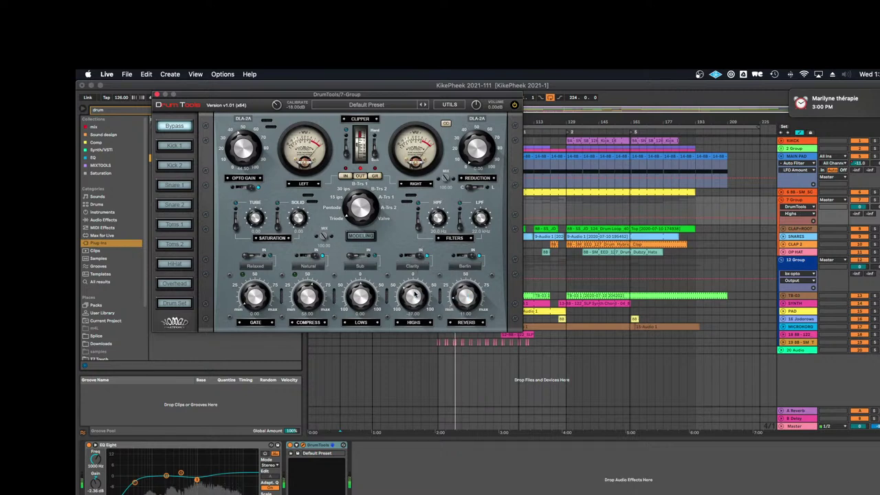
# Enable DrumTools' low-pass filter at about 15.5 kHz and its high-pass filter at about 90.8 Hz
pyautogui.click(460, 222)
pyautogui.moveTo(477, 221); pyautogui.dragTo(473, 239)
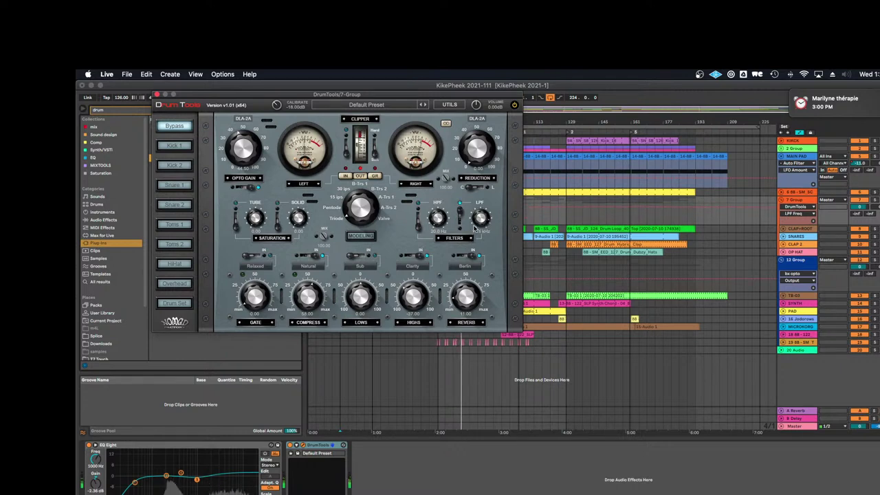
pyautogui.click(419, 215)
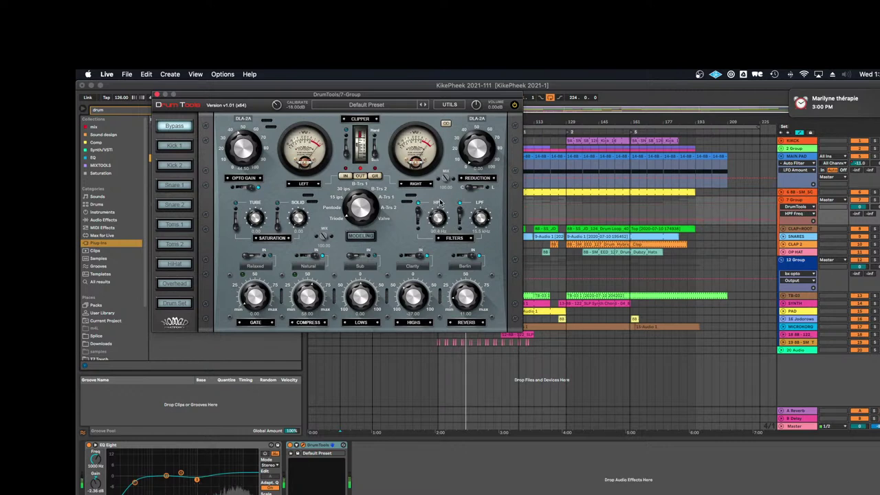
# Set DrumTools' opto reduction to 15 and try the modeling selector's settings
pyautogui.click(481, 141)
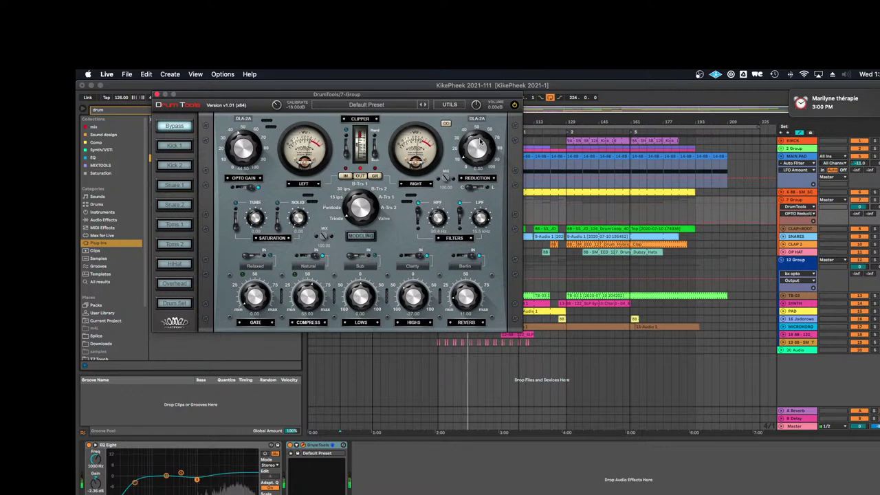
pyautogui.click(483, 187)
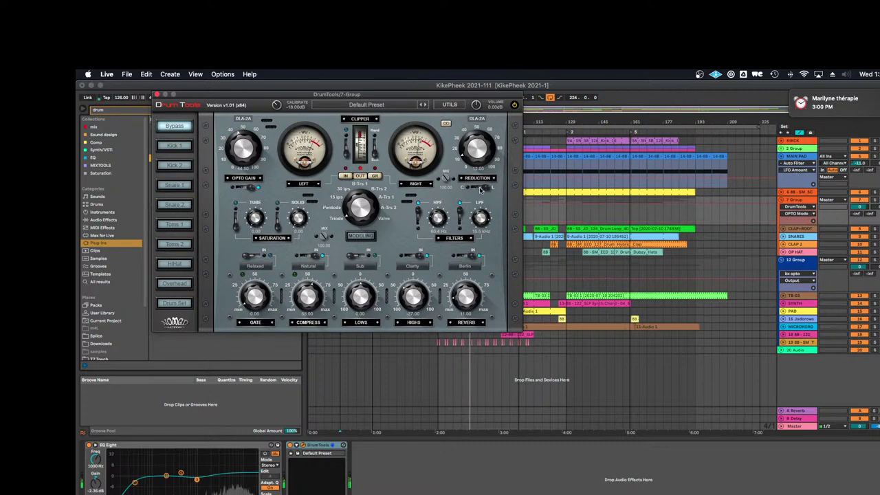
pyautogui.moveTo(479, 156); pyautogui.dragTo(480, 152)
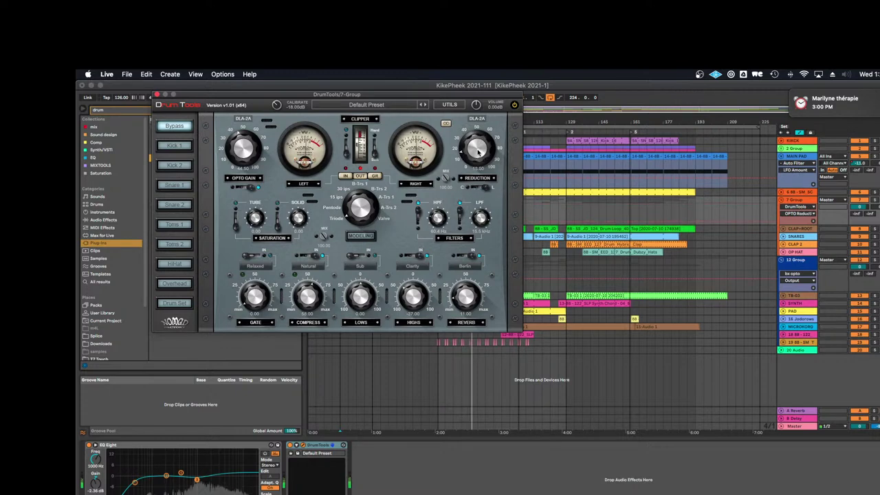
pyautogui.moveTo(371, 215); pyautogui.dragTo(371, 186)
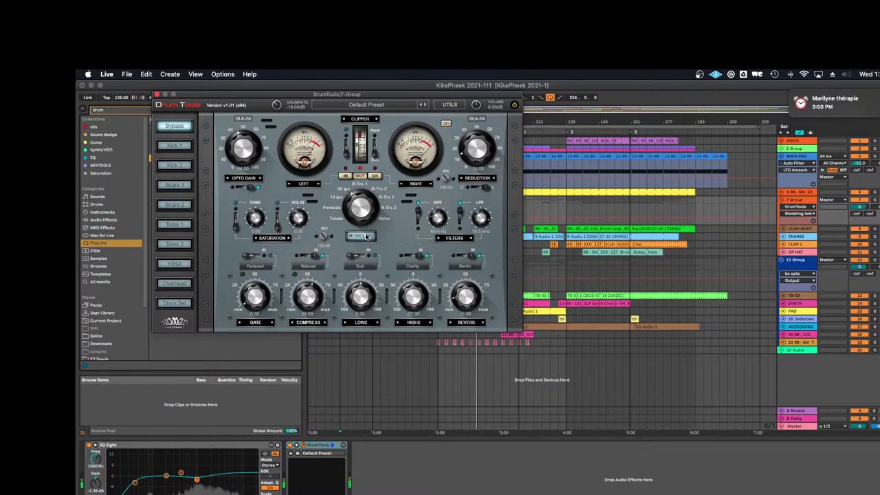
# Set DrumTools' saturation mix to 77 and enable solid saturation at about 2.15
pyautogui.moveTo(326, 239); pyautogui.dragTo(324, 251)
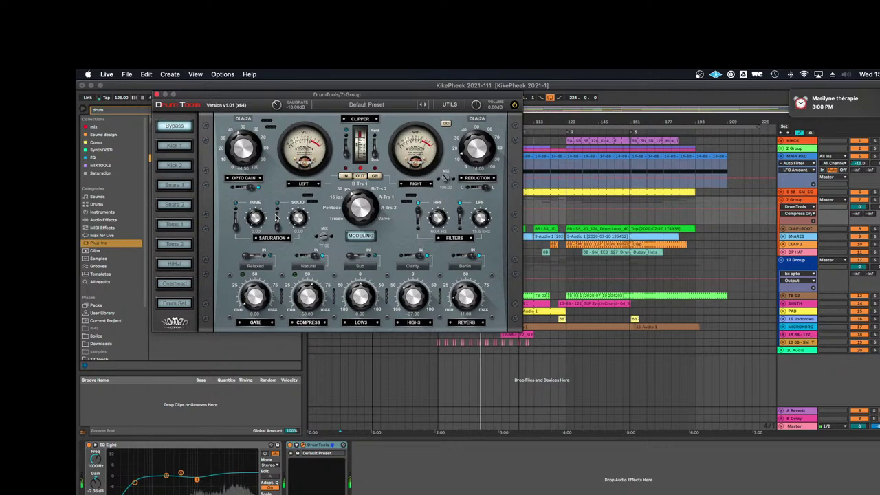
pyautogui.moveTo(298, 217); pyautogui.dragTo(301, 210)
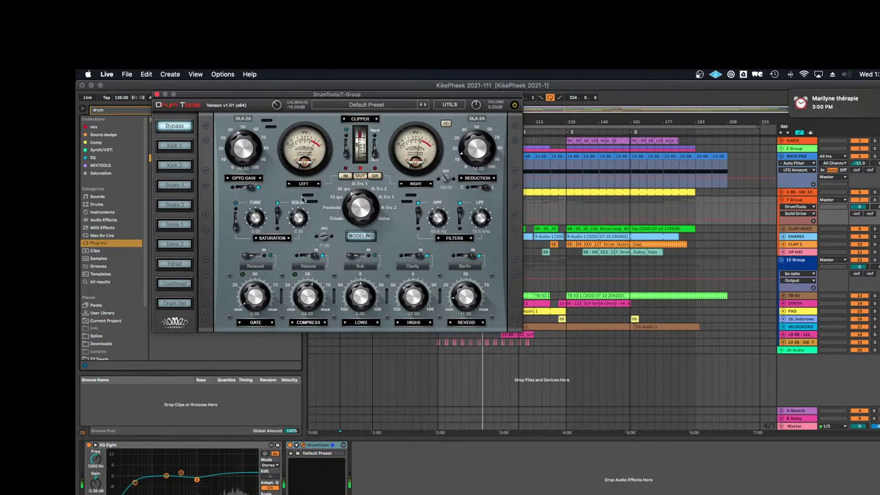
# Enable DrumTools' gate, switch it to the E-Gentle mode, and set its amount to 27.50
pyautogui.click(264, 258)
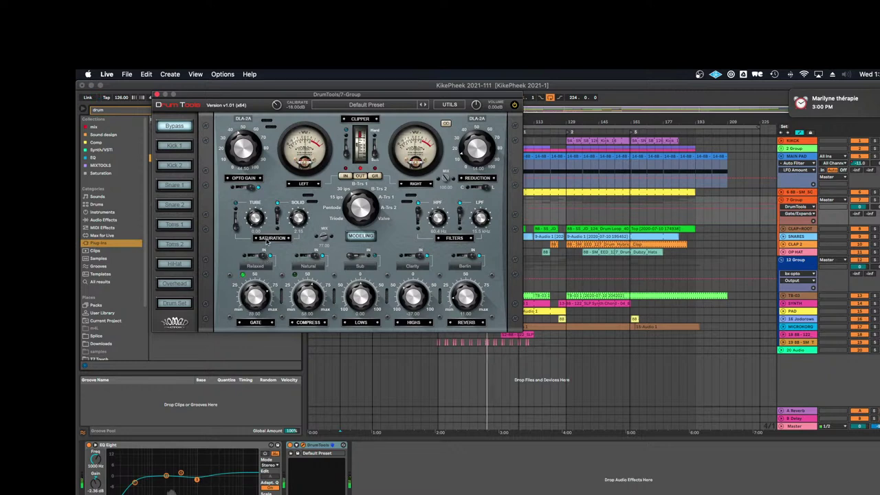
pyautogui.click(270, 272)
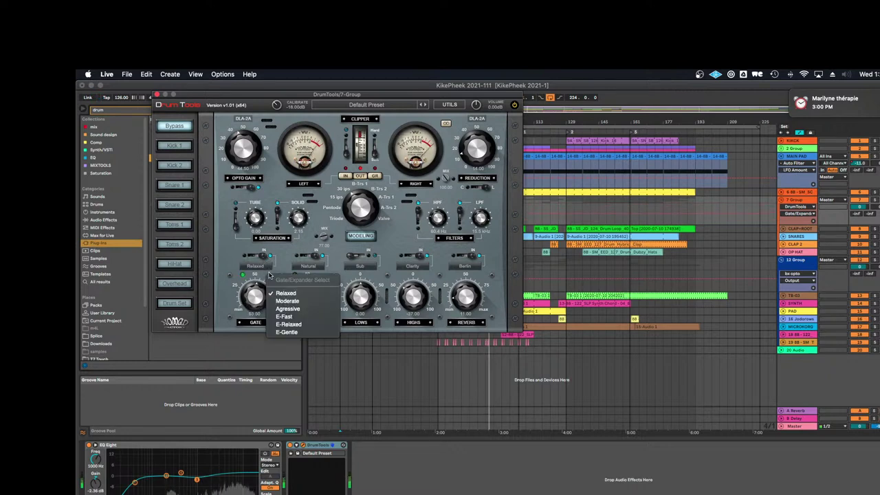
pyautogui.click(287, 332)
pyautogui.moveTo(261, 284); pyautogui.dragTo(262, 324)
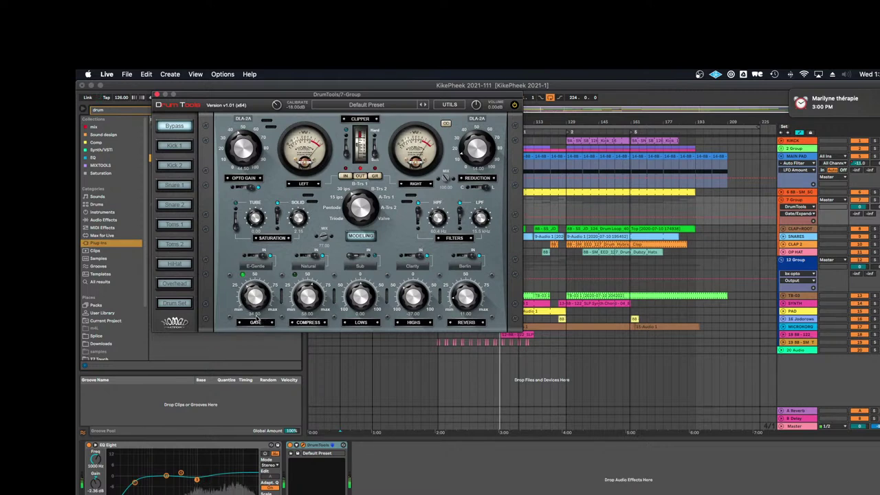
pyautogui.moveTo(257, 319); pyautogui.dragTo(270, 300)
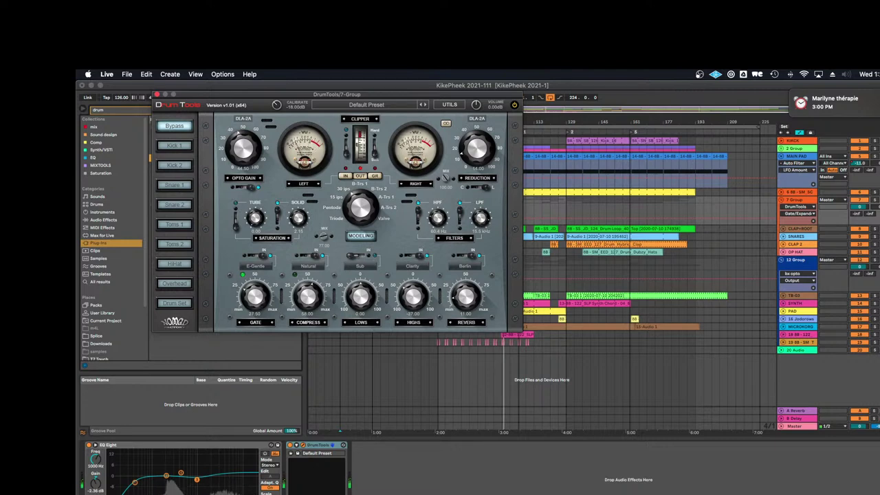
# Solo the 7 Group track and raise DrumTools' opto gain
pyautogui.click(875, 200)
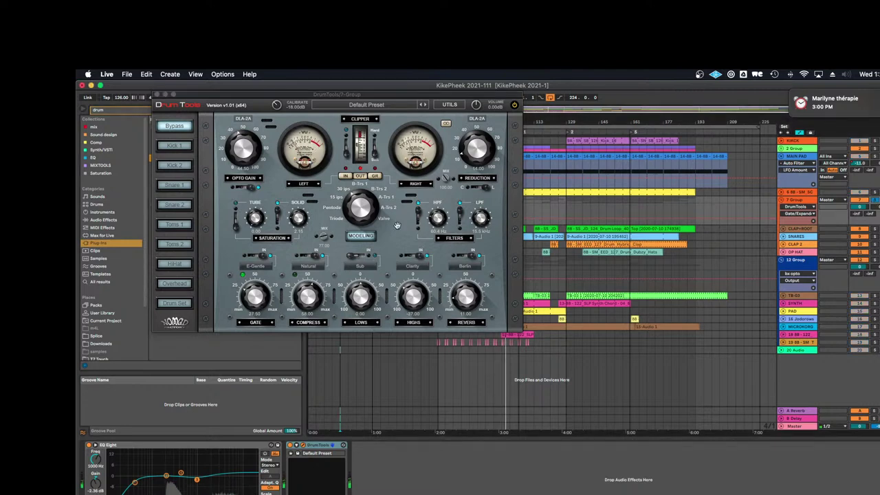
pyautogui.moveTo(242, 151); pyautogui.dragTo(244, 146)
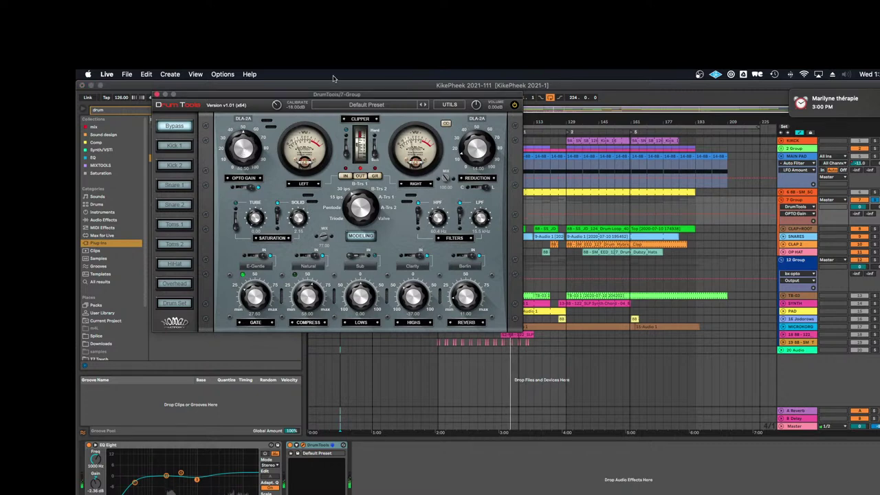
# Move the DrumTools window clear of the arrangement, switch its reverb from Berlin to Tokyo, and raise the reverb amount
pyautogui.moveTo(330, 94); pyautogui.dragTo(473, 258)
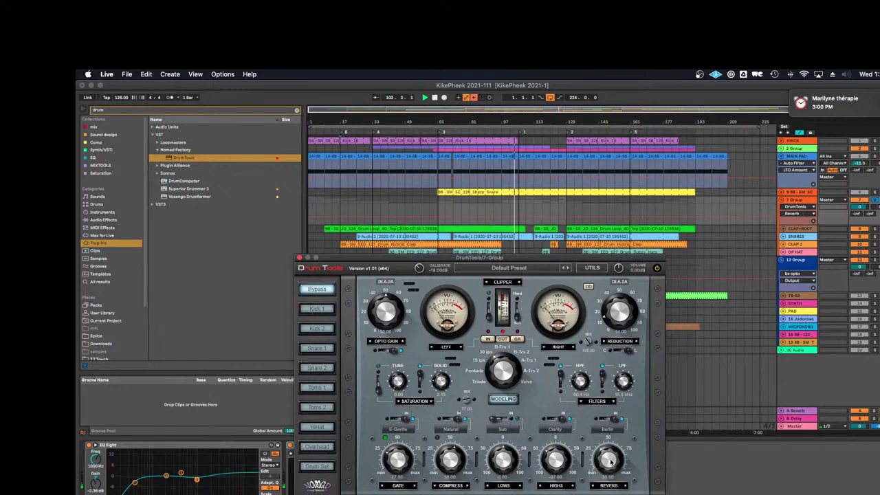
pyautogui.click(613, 432)
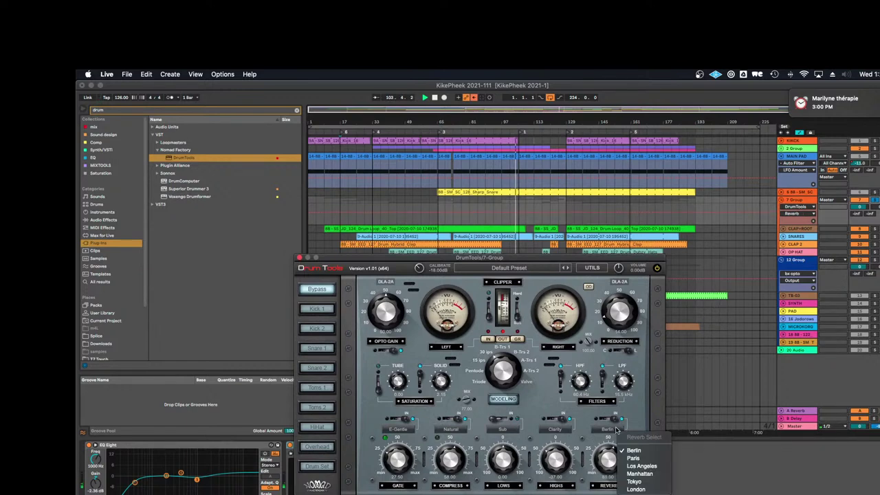
pyautogui.click(634, 481)
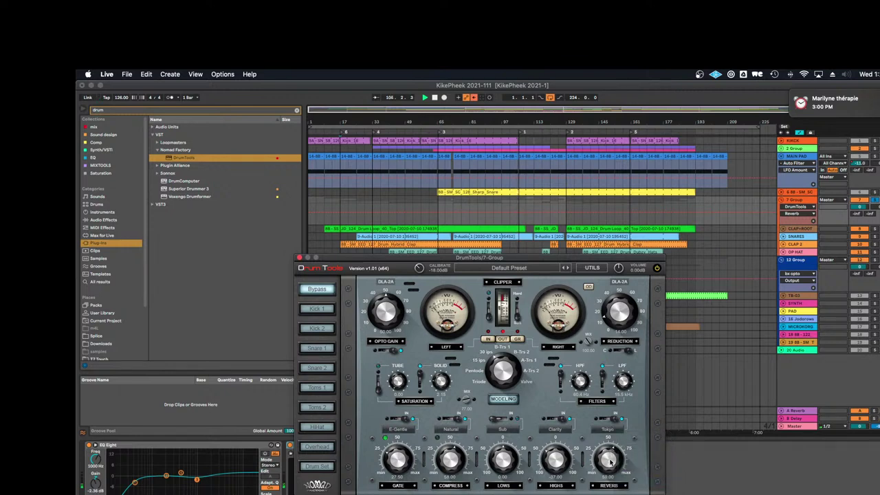
# Set DrumTools' opto reduction to 24 and enable the clipper with the meters switched to gain reduction
pyautogui.click(619, 311)
pyautogui.moveTo(619, 311); pyautogui.dragTo(619, 313)
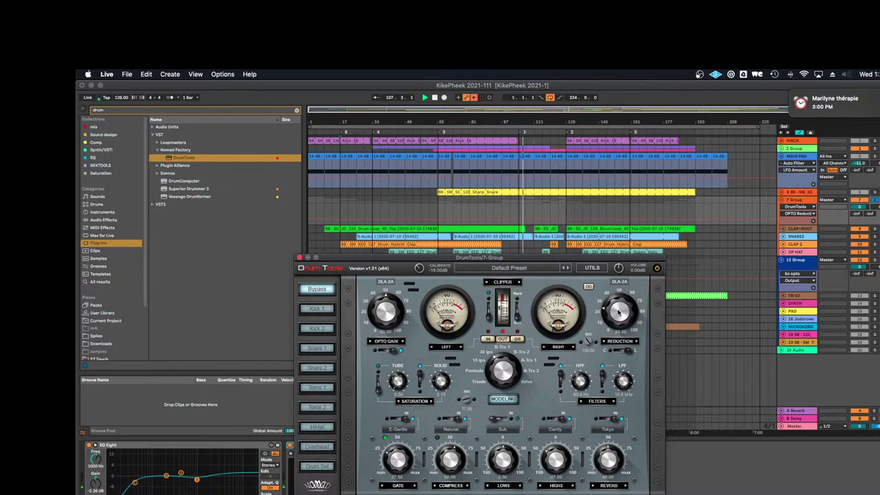
pyautogui.click(519, 340)
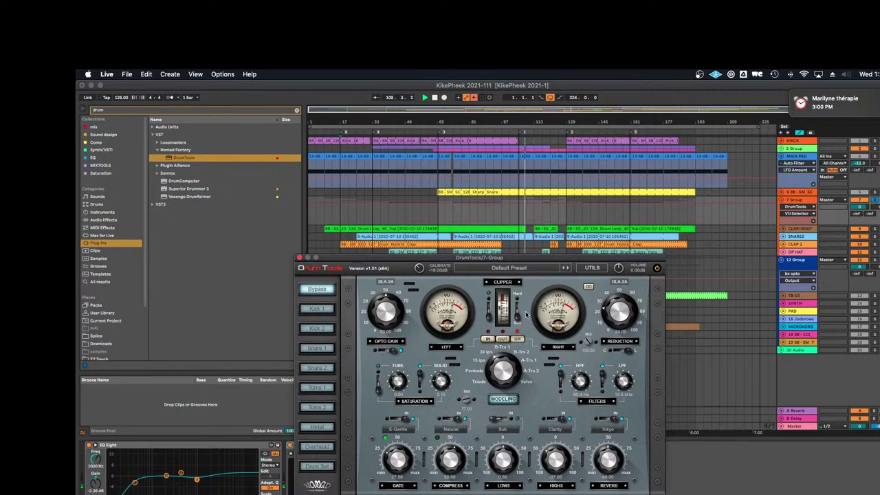
pyautogui.click(490, 310)
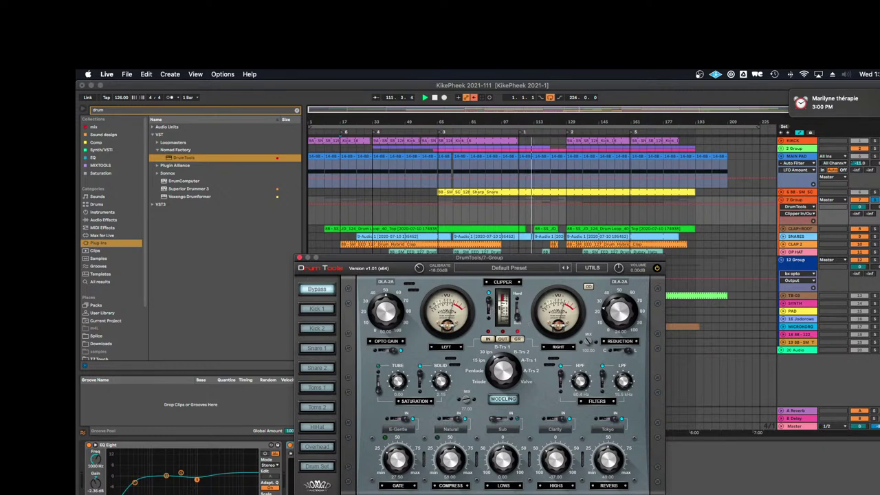
# Play the song from around bar 77 and add an EQ Eight to the OP HAT track
pyautogui.click(464, 134)
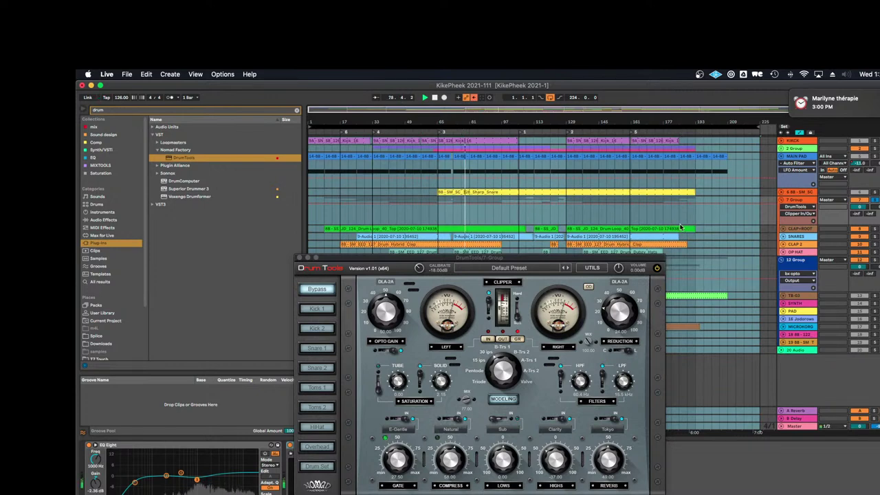
pyautogui.click(812, 252)
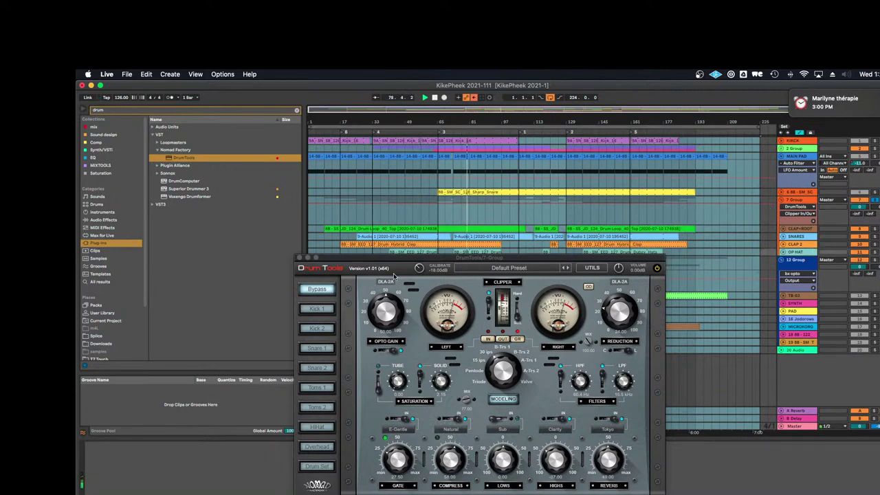
pyautogui.click(297, 111)
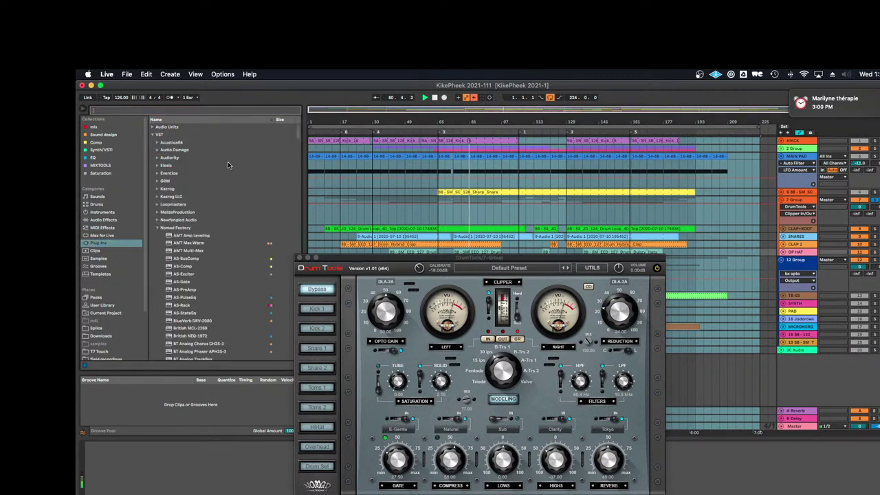
pyautogui.scroll(-2, 173, 259)
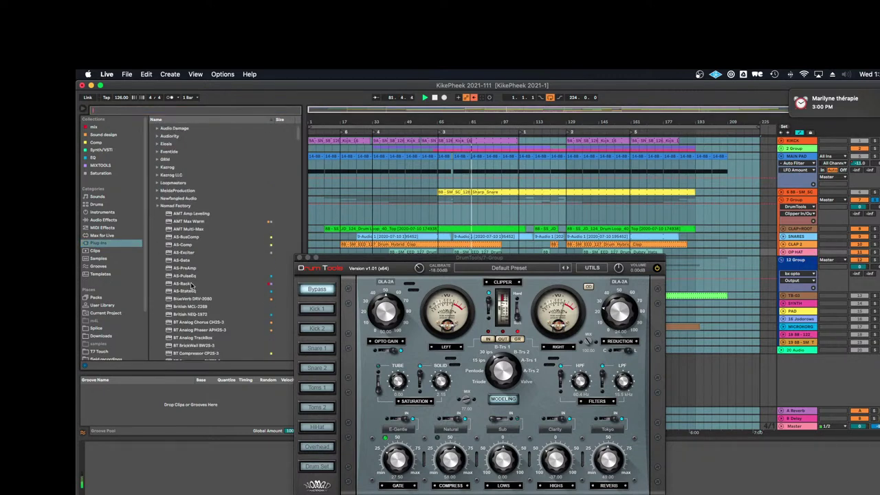
pyautogui.click(103, 220)
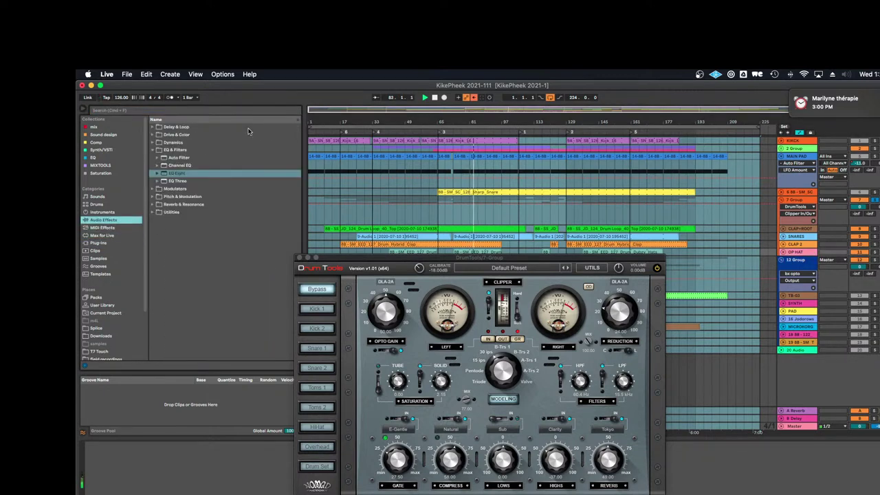
pyautogui.doubleClick(195, 175)
# Turn the highest band of OP HAT's EQ Eight into a high cut at about 7.11 kHz
pyautogui.moveTo(233, 480); pyautogui.dragTo(215, 491)
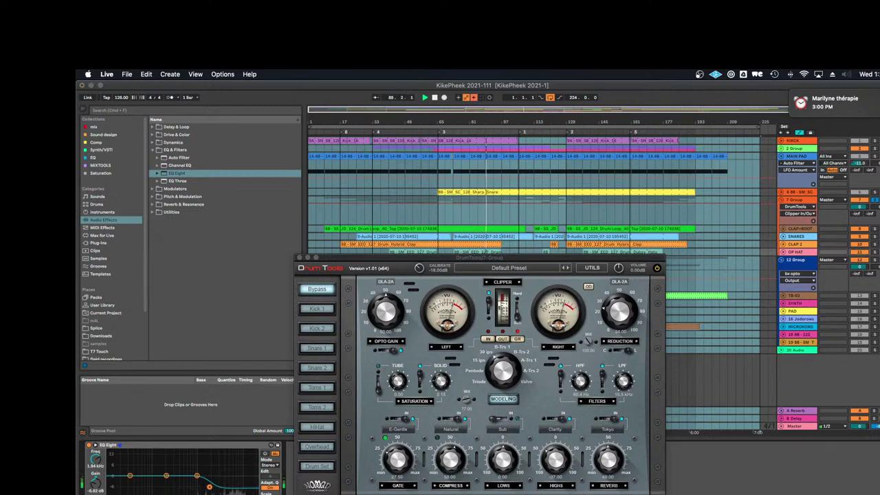
pyautogui.moveTo(210, 483); pyautogui.dragTo(226, 479)
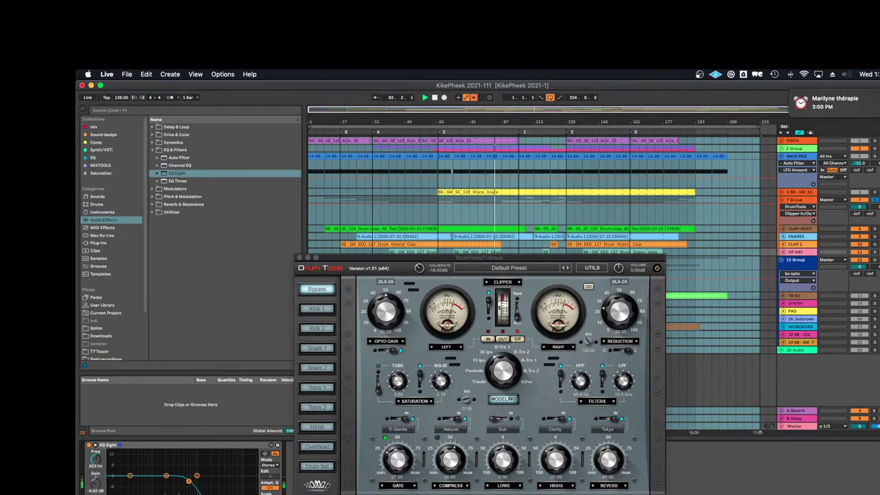
pyautogui.moveTo(246, 480); pyautogui.dragTo(234, 482)
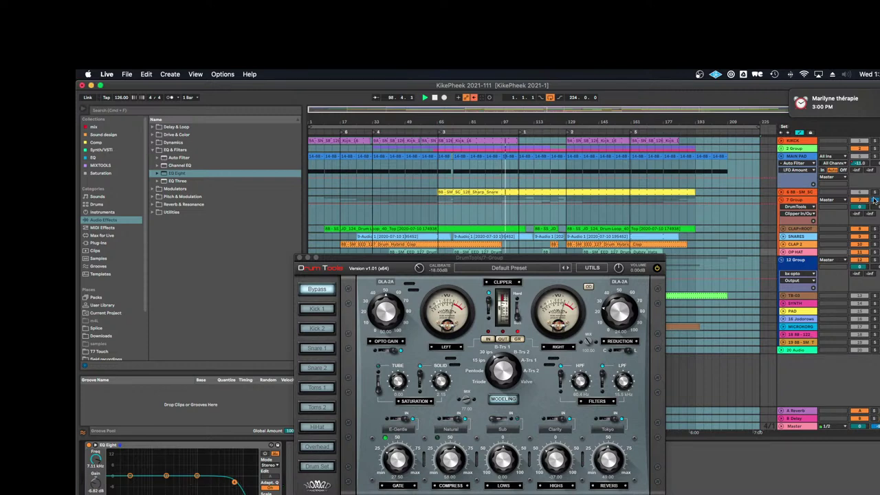
# Examine the effects on the SNARES and OP HAT tracks, with the DrumTools window moved off the track lanes
pyautogui.click(812, 237)
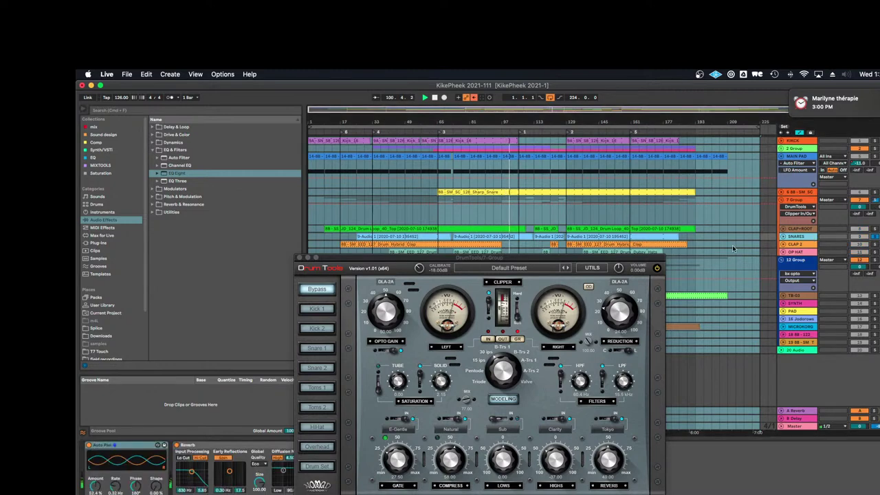
pyautogui.moveTo(506, 259); pyautogui.dragTo(696, 339)
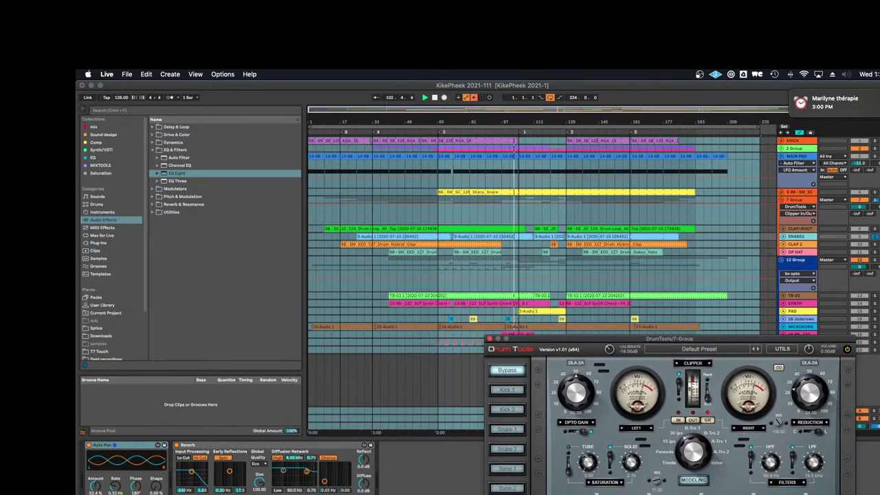
pyautogui.click(694, 278)
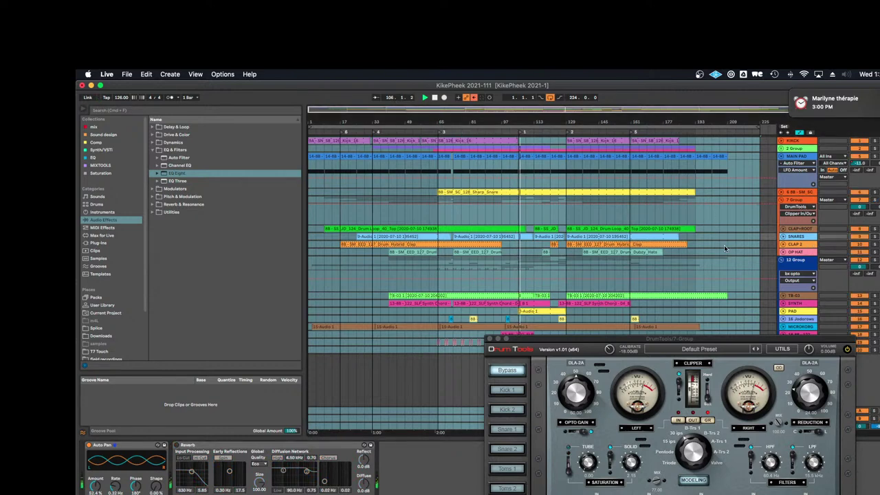
pyautogui.click(808, 253)
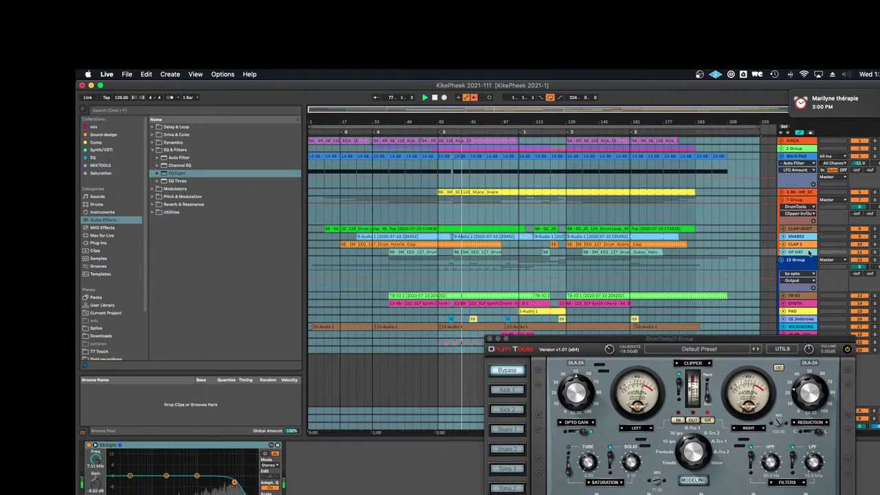
# Change the transient loop mode of all CLAP 2 clips, set their transient envelope to 53, and raise their gain
pyautogui.click(810, 245)
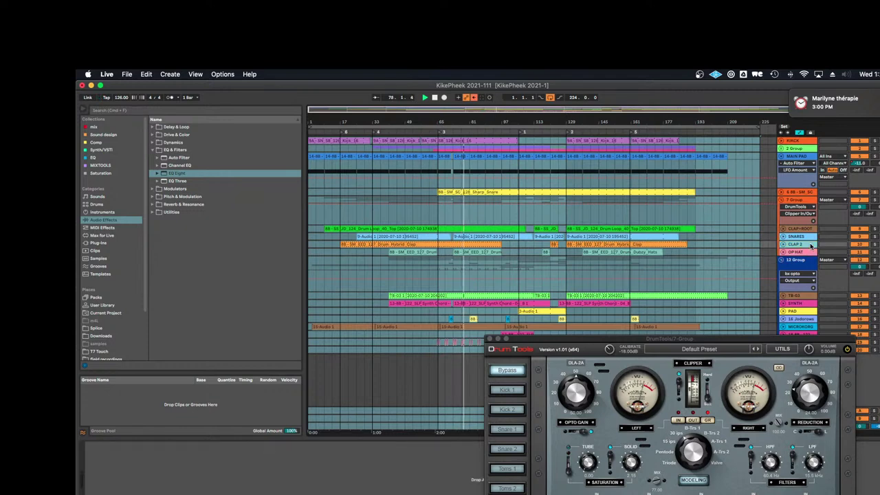
pyautogui.click(784, 245)
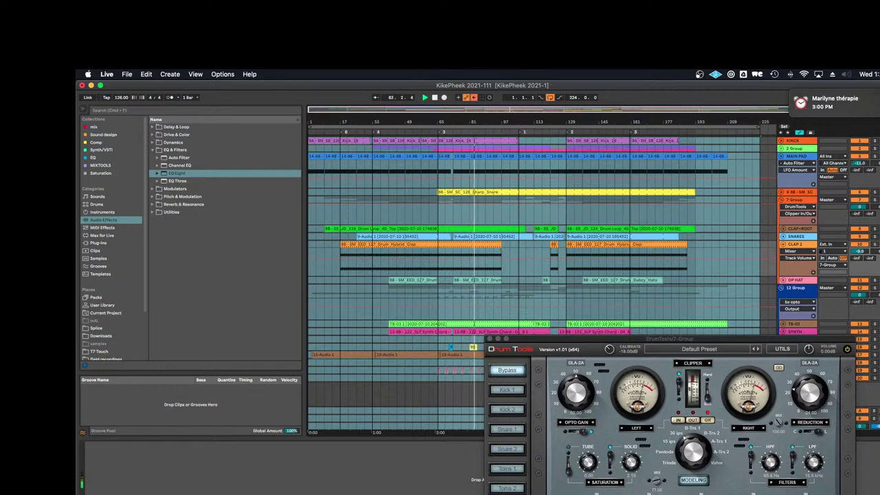
pyautogui.click(432, 245)
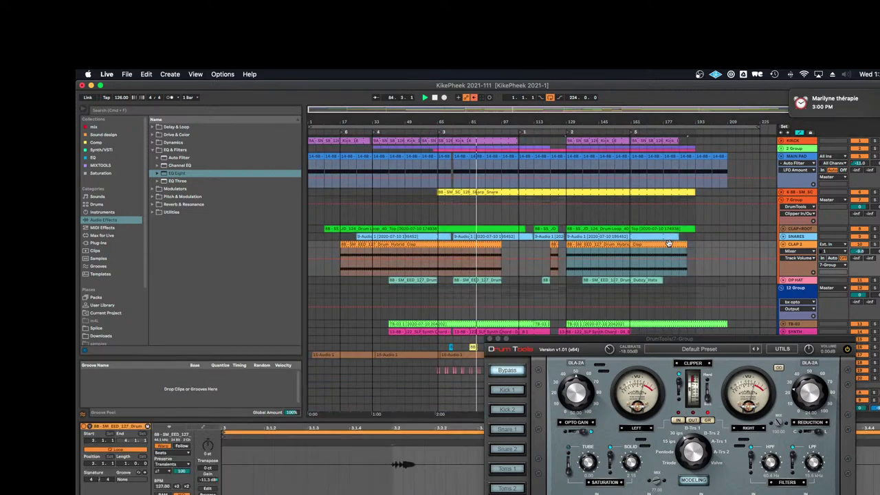
pyautogui.keyDown('shift'); pyautogui.click(415, 244); pyautogui.keyUp('shift')
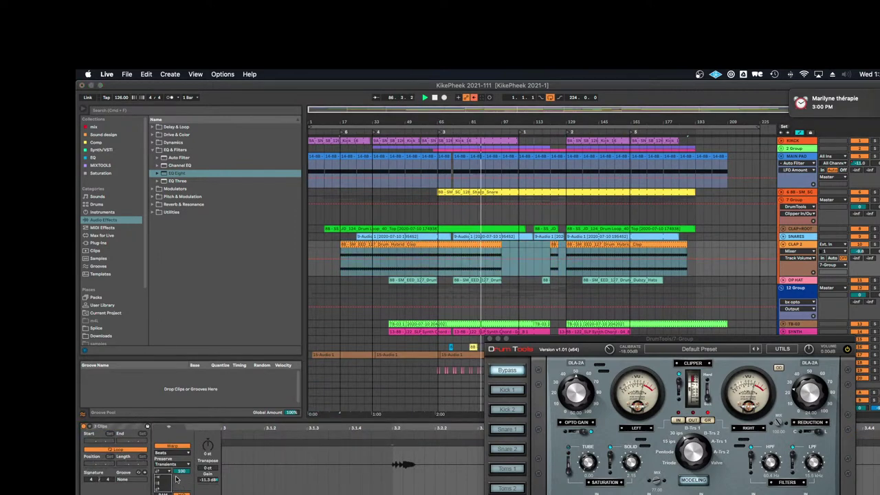
pyautogui.moveTo(181, 471); pyautogui.dragTo(181, 485)
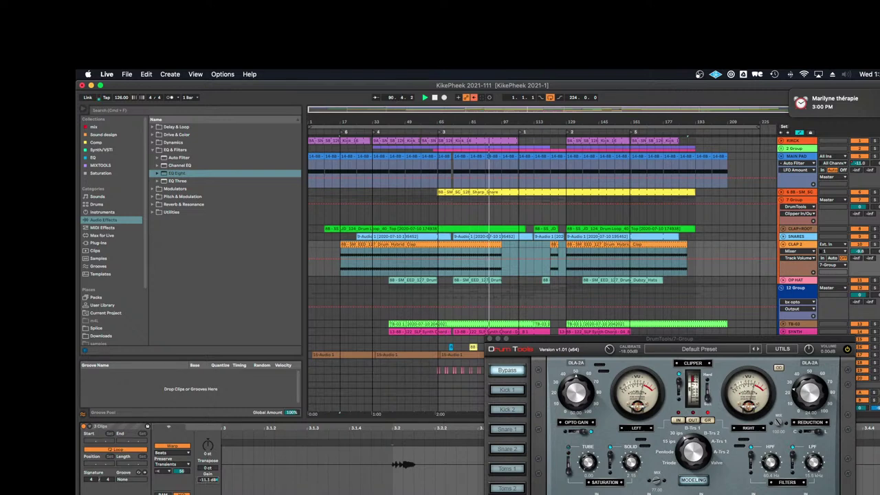
pyautogui.moveTo(185, 473); pyautogui.dragTo(209, 475)
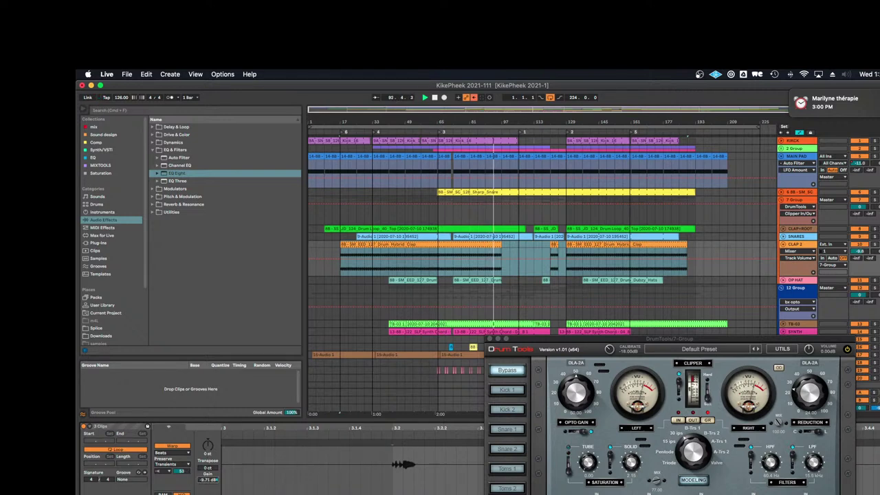
# Add an EQ Eight to CLAP 2, lower its highs by about 4 dB around 4.84 kHz, and replay from around bar 66
pyautogui.click(750, 227)
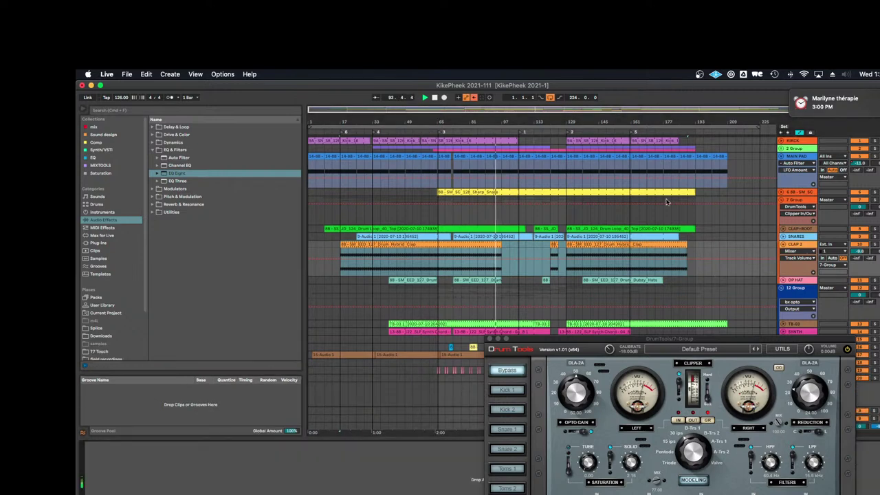
pyautogui.doubleClick(186, 173)
pyautogui.moveTo(198, 476); pyautogui.dragTo(227, 482)
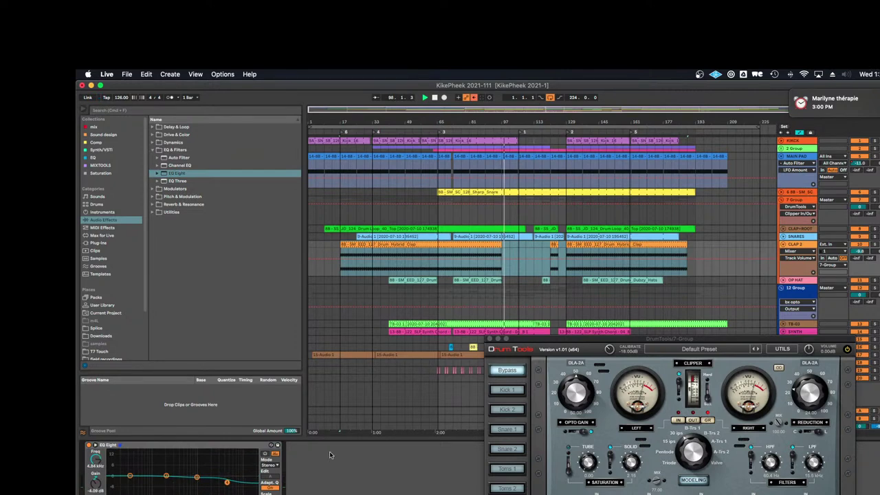
pyautogui.click(440, 133)
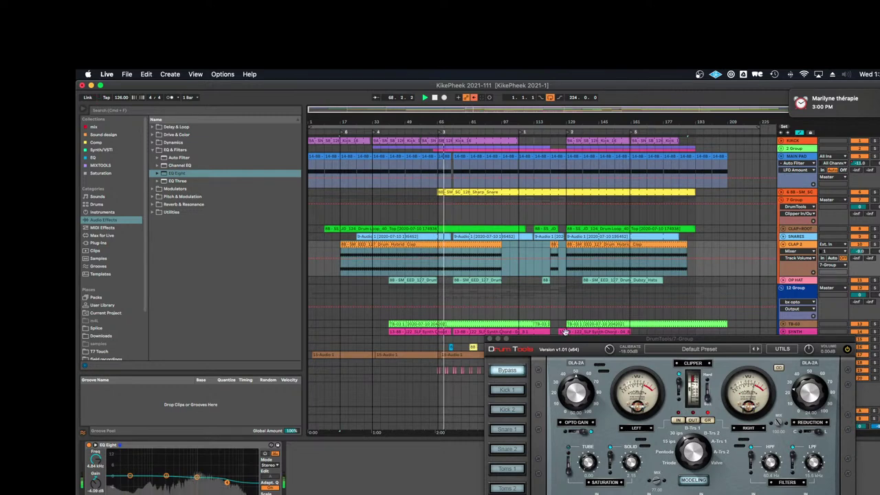
# Readjust DrumTools on 7 Group: opto gain and reduction, mix amounts, reverb, and the low-pass filter at 13.1 kHz, and fold the group
pyautogui.moveTo(607, 345); pyautogui.dragTo(338, 207)
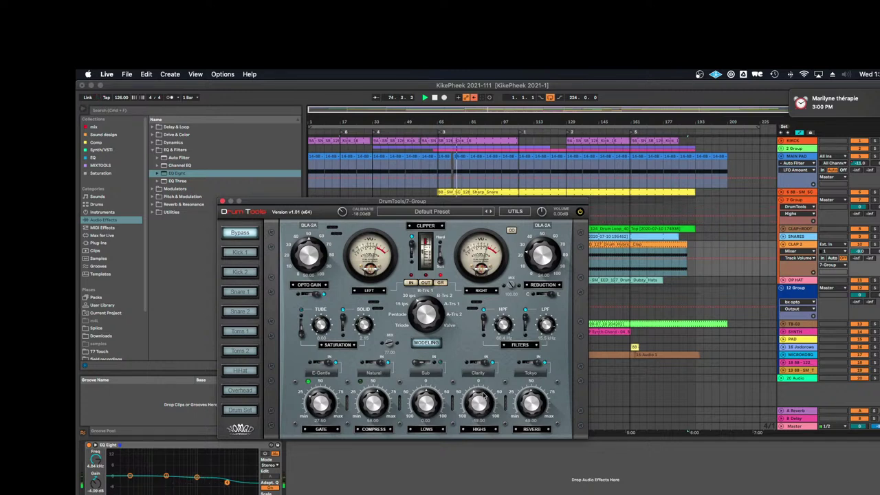
pyautogui.moveTo(543, 269); pyautogui.dragTo(543, 258)
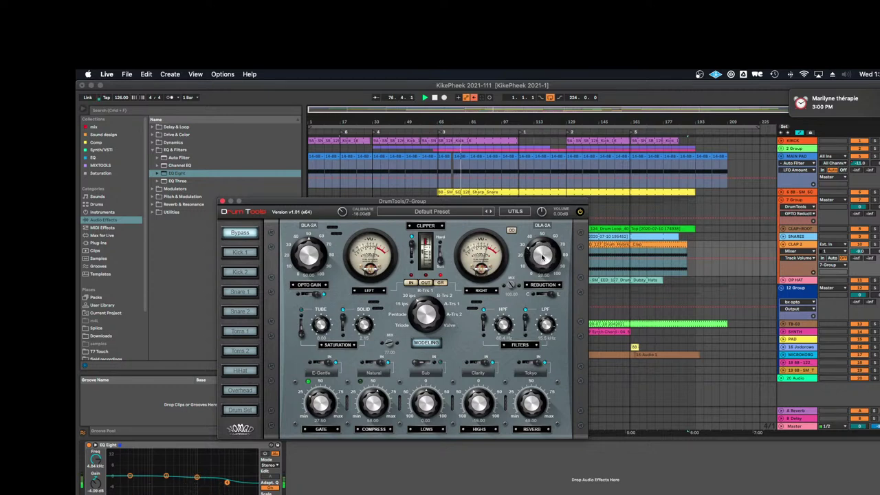
pyautogui.moveTo(511, 287); pyautogui.dragTo(510, 316)
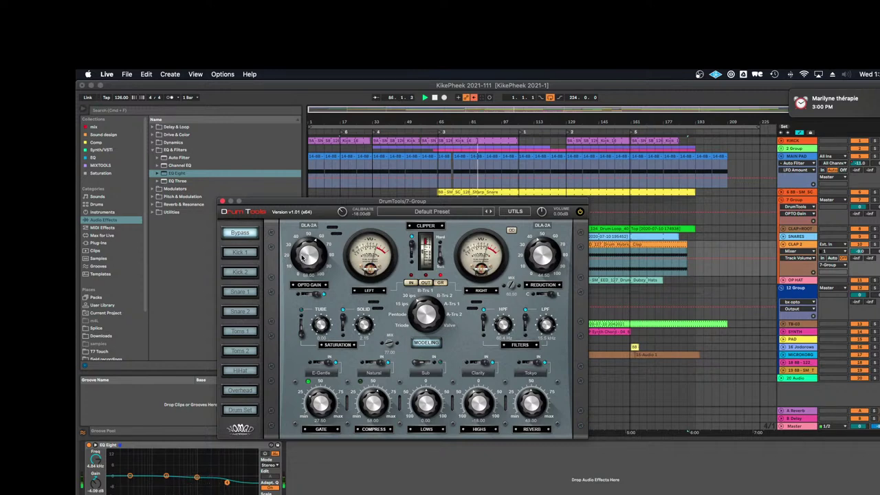
pyautogui.moveTo(546, 254); pyautogui.dragTo(546, 251)
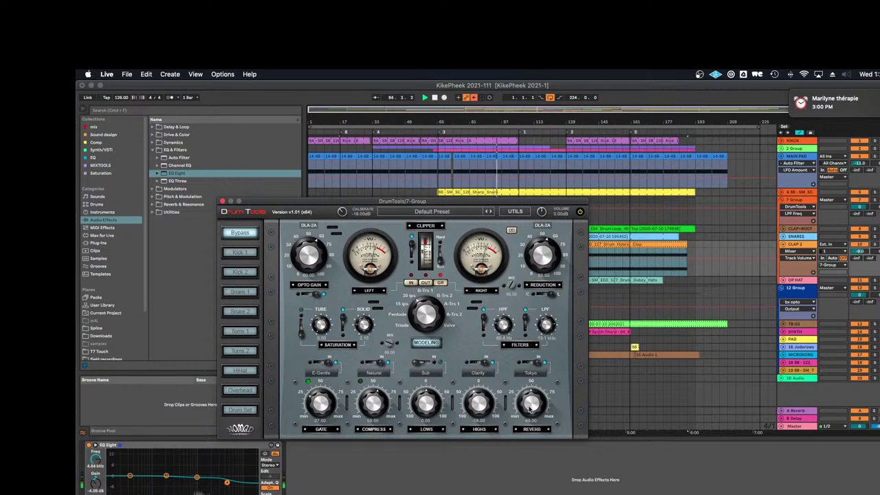
pyautogui.moveTo(531, 407); pyautogui.dragTo(529, 414)
pyautogui.click(781, 200)
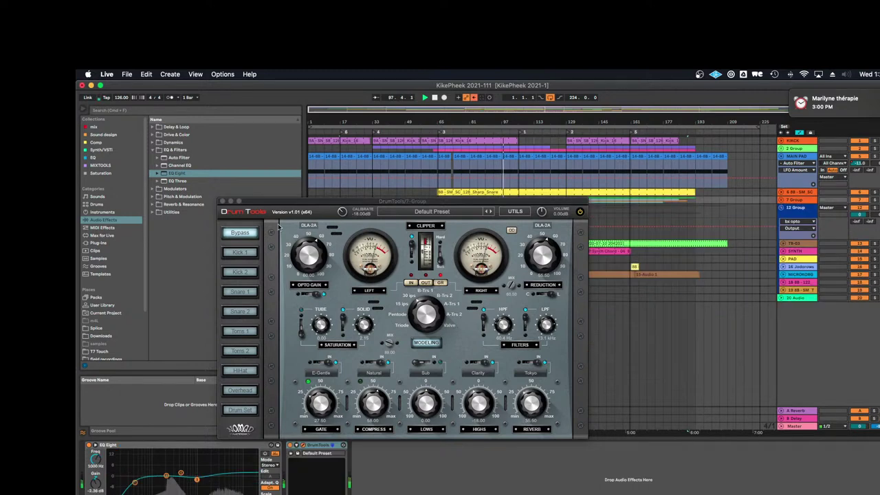
pyautogui.click(221, 201)
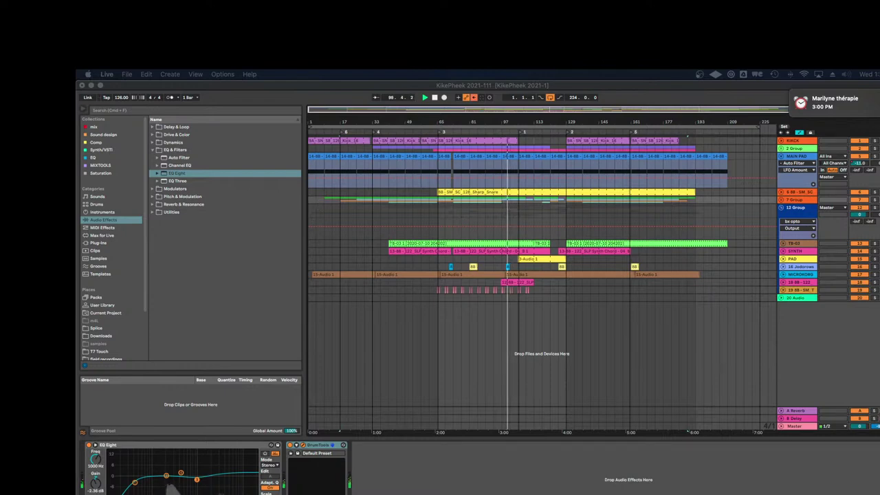
pyautogui.click(525, 368)
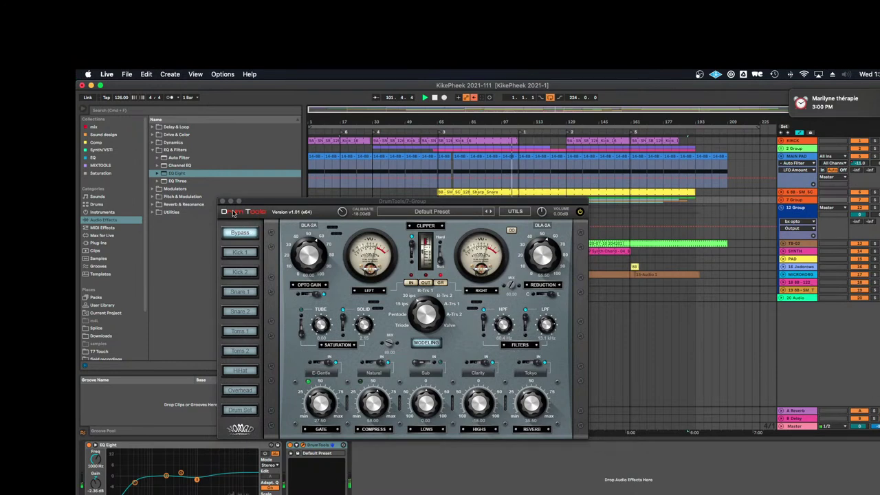
pyautogui.press('super+Tab')
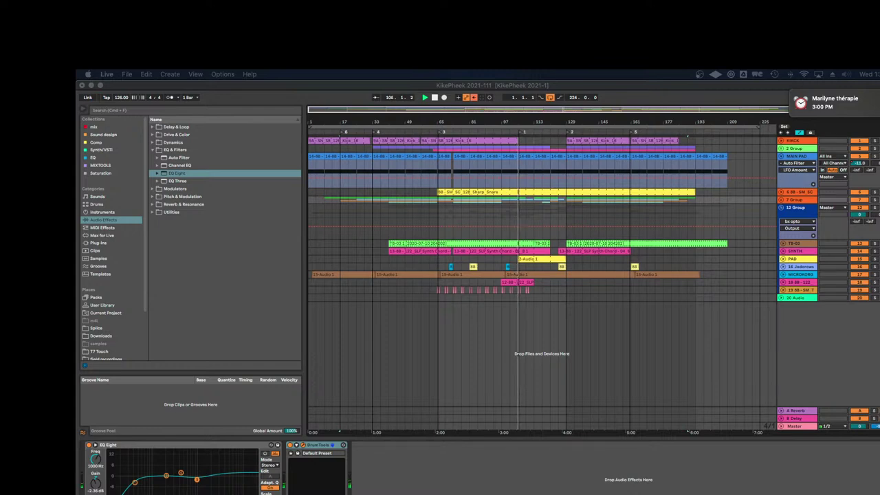
pyautogui.press('super+Tab')
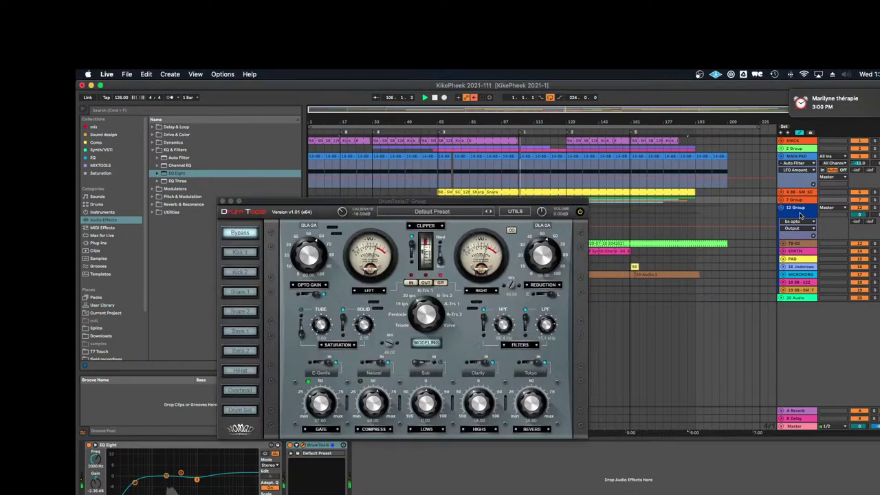
# Solo 12 Group, close the DrumTools window, and add a Chorus-Ensemble after the group's EQ Eight
pyautogui.click(800, 216)
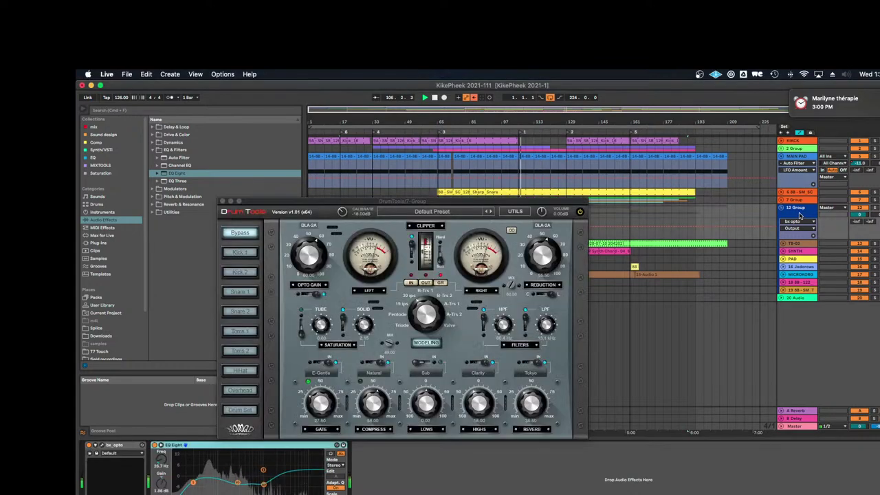
pyautogui.click(875, 209)
pyautogui.click(796, 214)
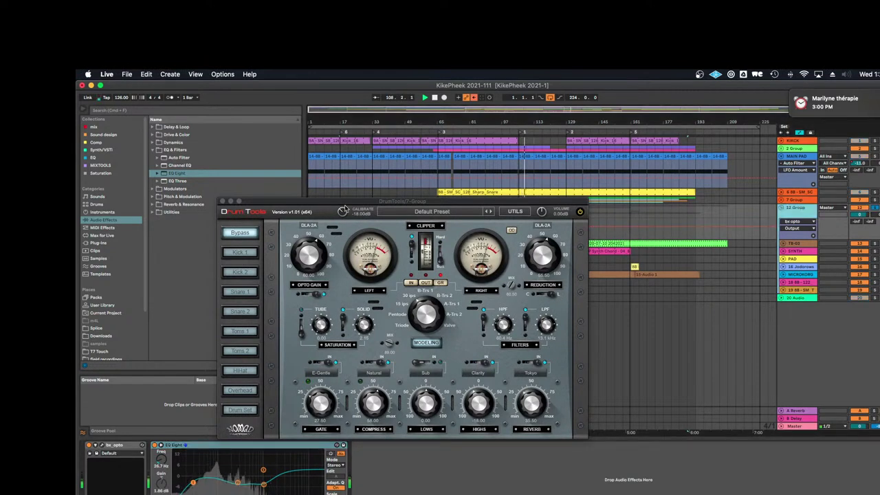
pyautogui.click(226, 204)
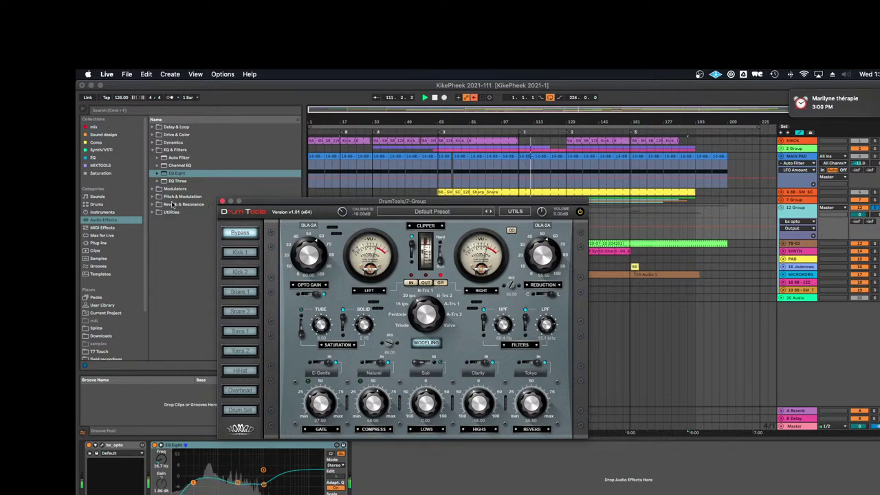
pyautogui.click(157, 189)
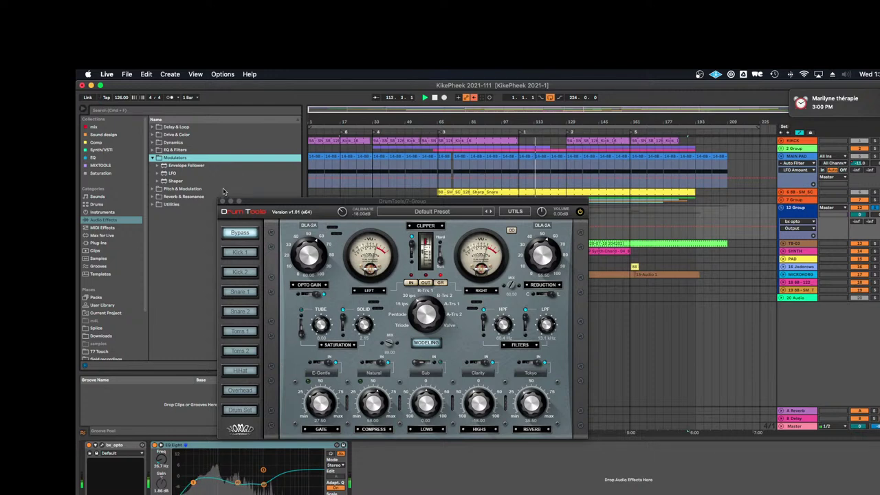
pyautogui.click(222, 201)
pyautogui.click(154, 189)
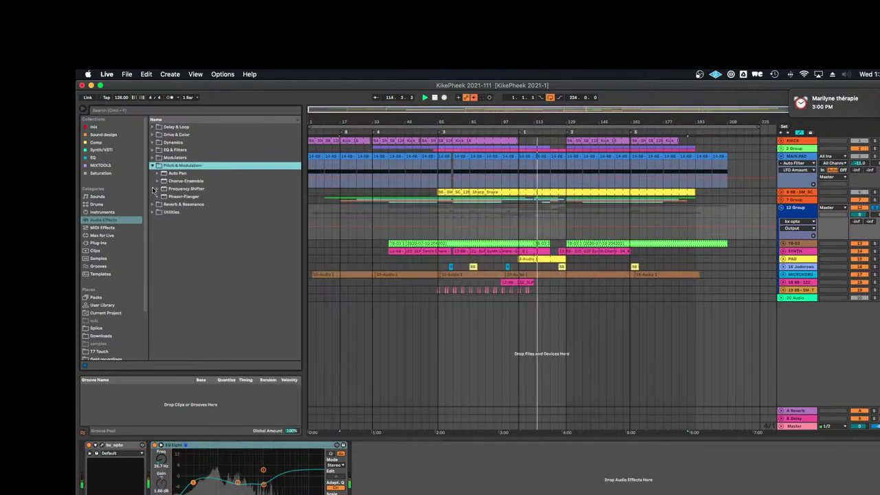
pyautogui.moveTo(186, 181); pyautogui.dragTo(394, 467)
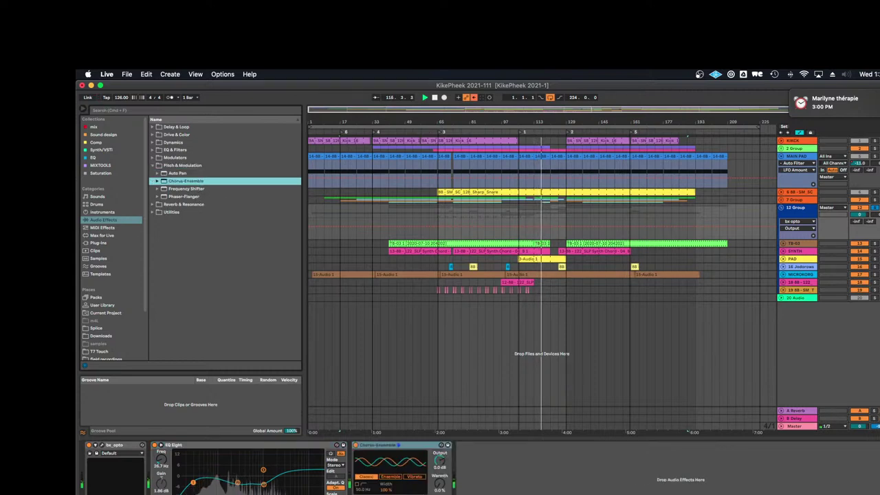
# Switch 12 Group's Chorus-Ensemble to Ensemble mode, adjust its rate and feedback, and raise the warmth to about 43%
pyautogui.click(418, 483)
pyautogui.moveTo(375, 491); pyautogui.dragTo(375, 494)
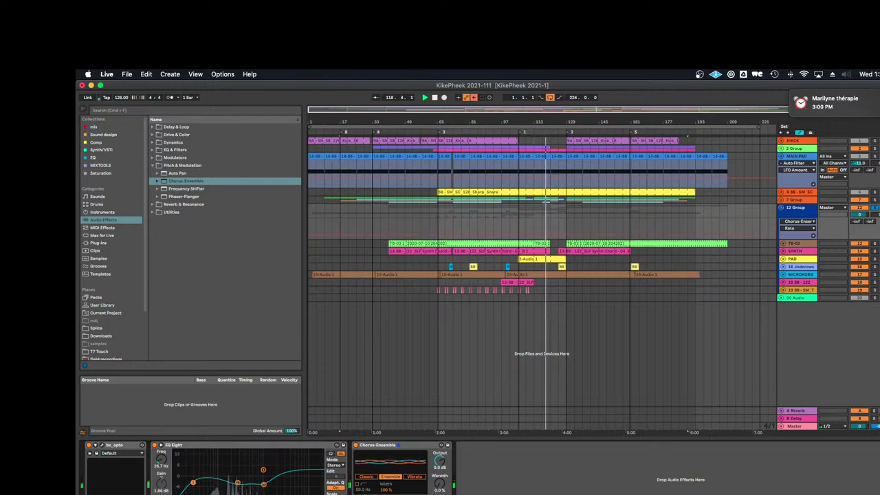
pyautogui.click(416, 494)
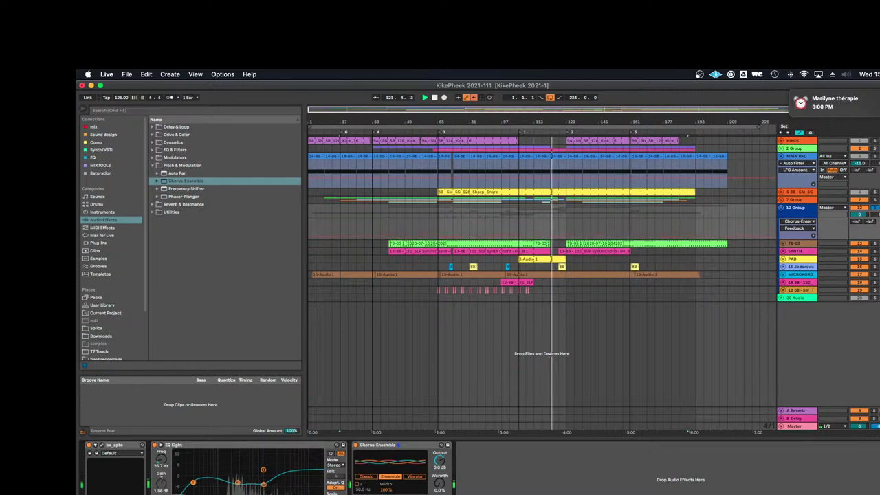
pyautogui.moveTo(439, 487); pyautogui.dragTo(440, 447)
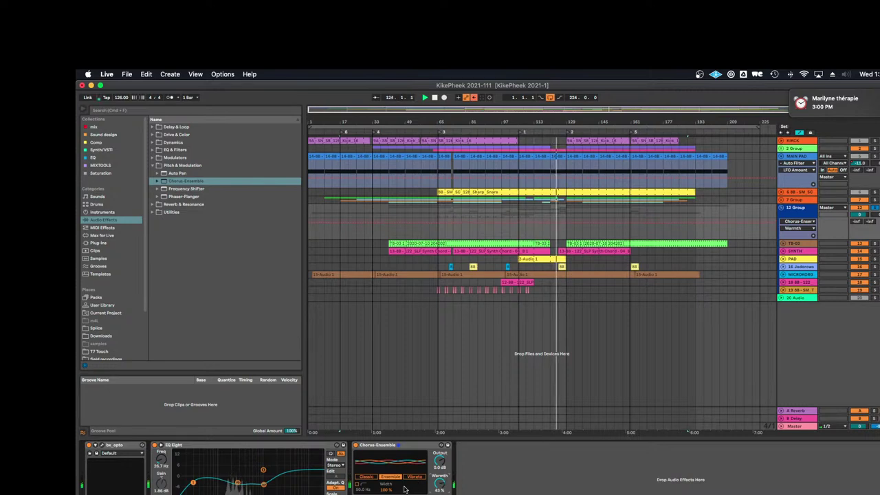
# Enable the chorus high-pass filter at about 334 Hz, narrow the width to 58%, and adjust the amount and dry/wet mix
pyautogui.click(364, 490)
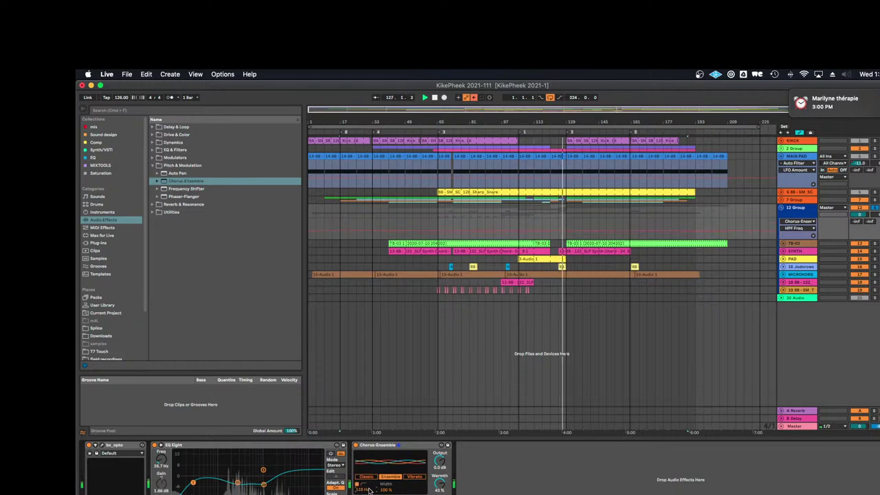
pyautogui.click(385, 489)
pyautogui.moveTo(391, 494); pyautogui.dragTo(390, 483)
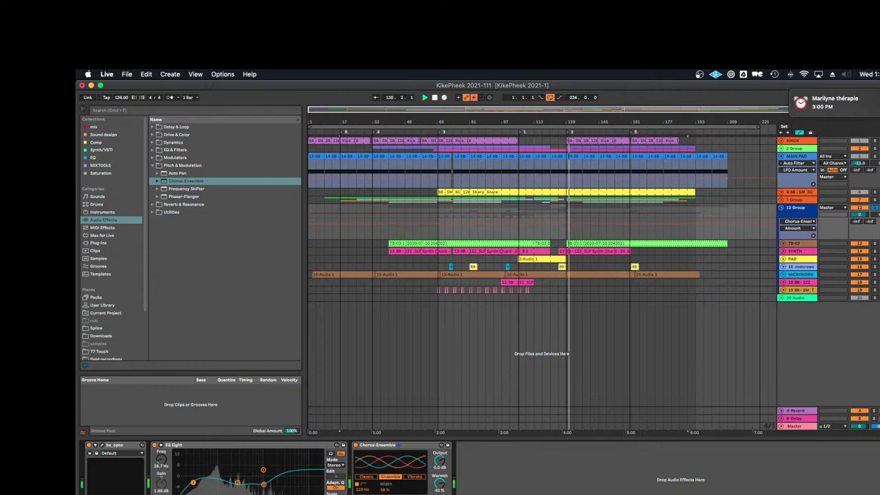
pyautogui.click(440, 494)
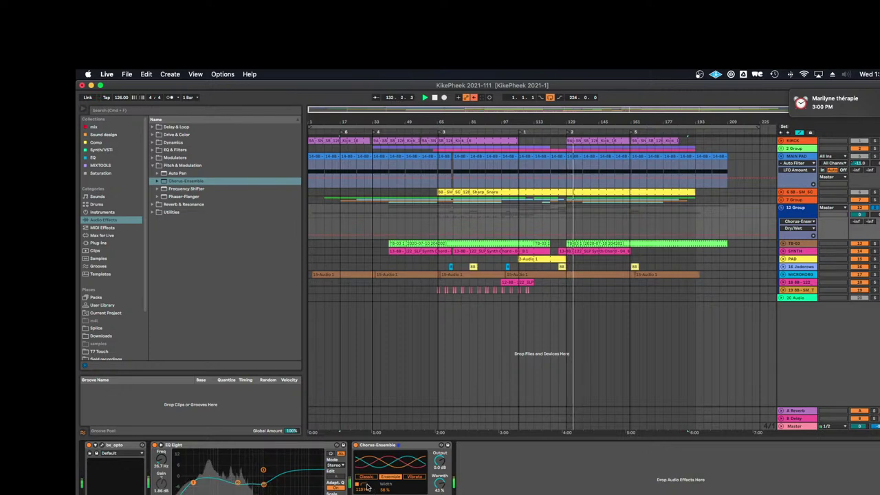
pyautogui.moveTo(362, 491); pyautogui.dragTo(363, 489)
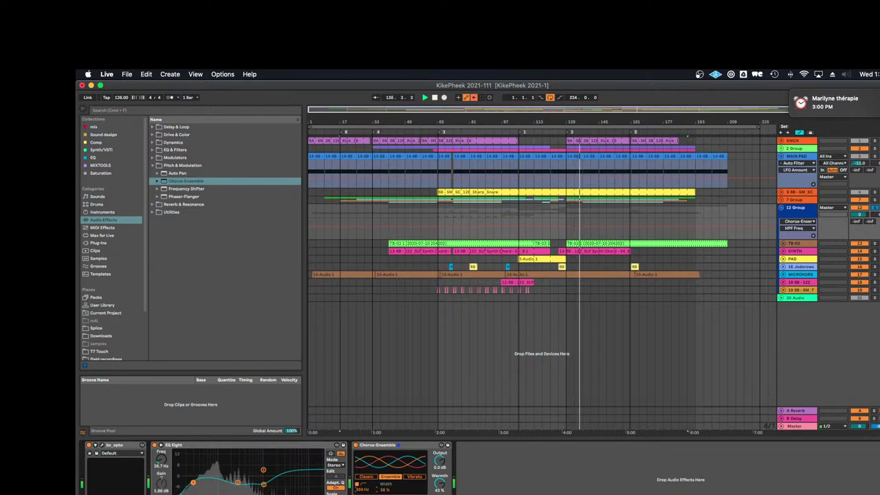
pyautogui.click(441, 481)
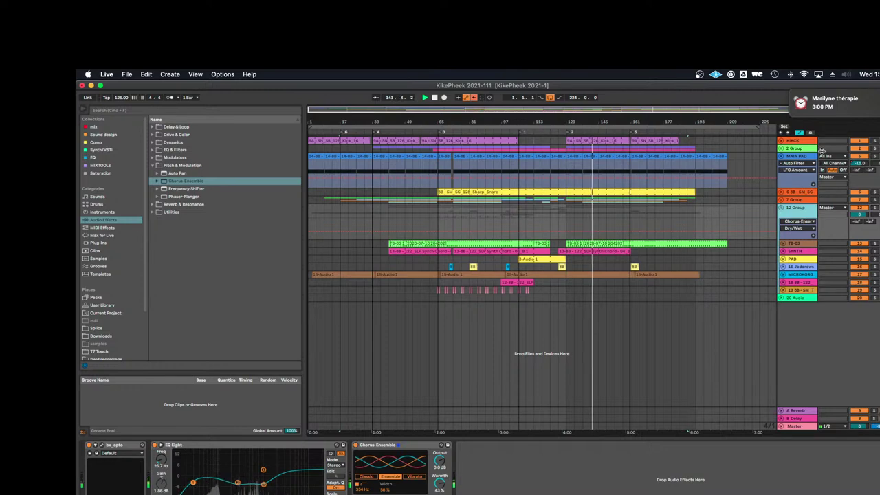
# Fold the MAIN PAD track and solo KIKCK, with playback restarted from around bar 49
pyautogui.click(798, 156)
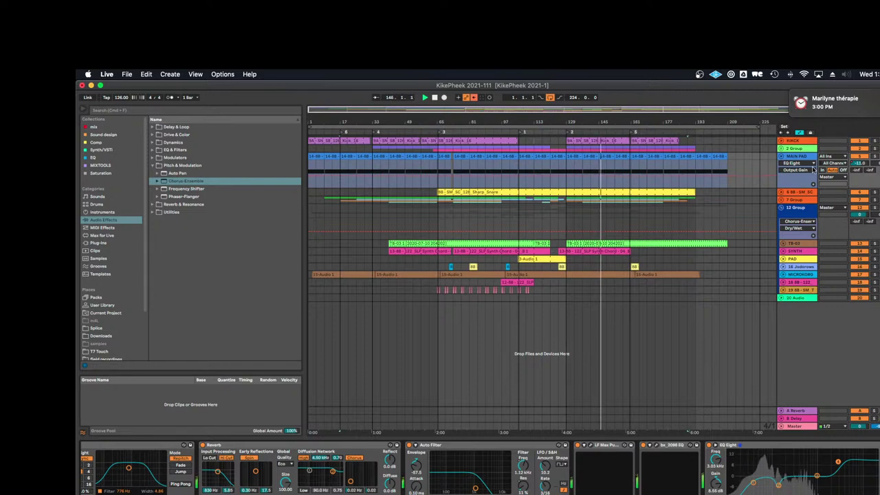
pyautogui.click(781, 157)
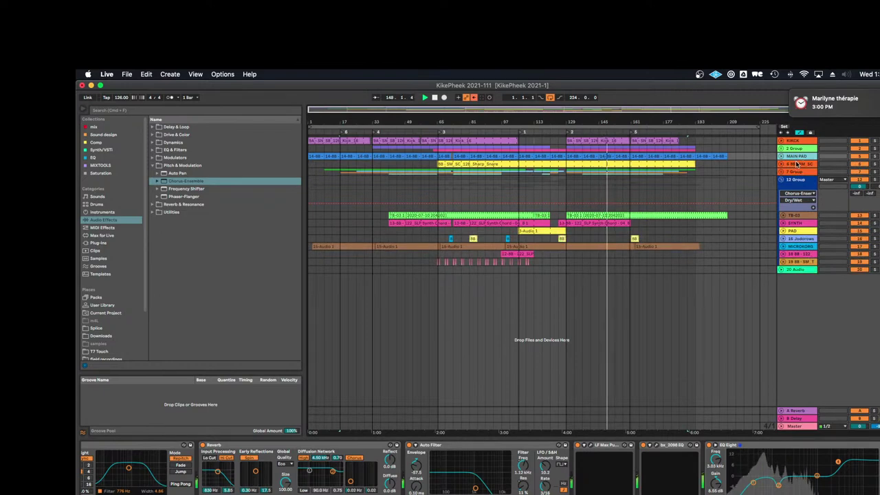
pyautogui.click(406, 130)
pyautogui.click(818, 142)
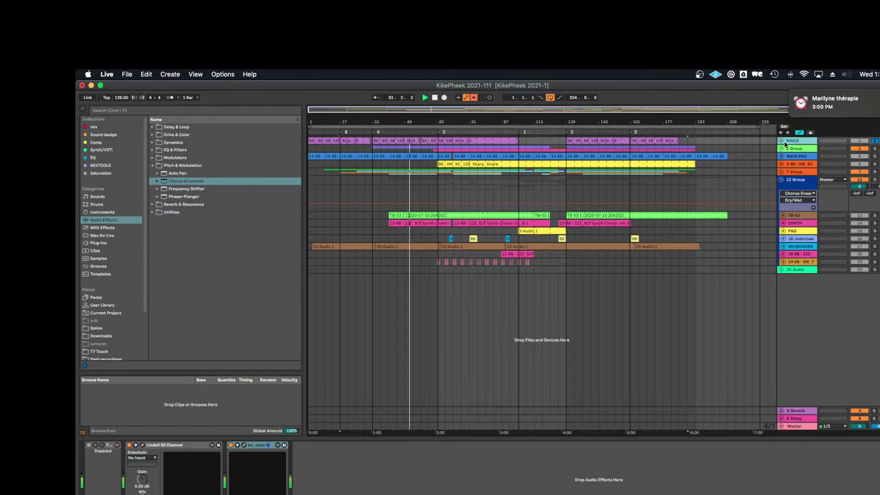
# Add an EQ Eight to the end of KIKCK's effects and use its first band as a low cut at about 21.5 Hz
pyautogui.click(156, 150)
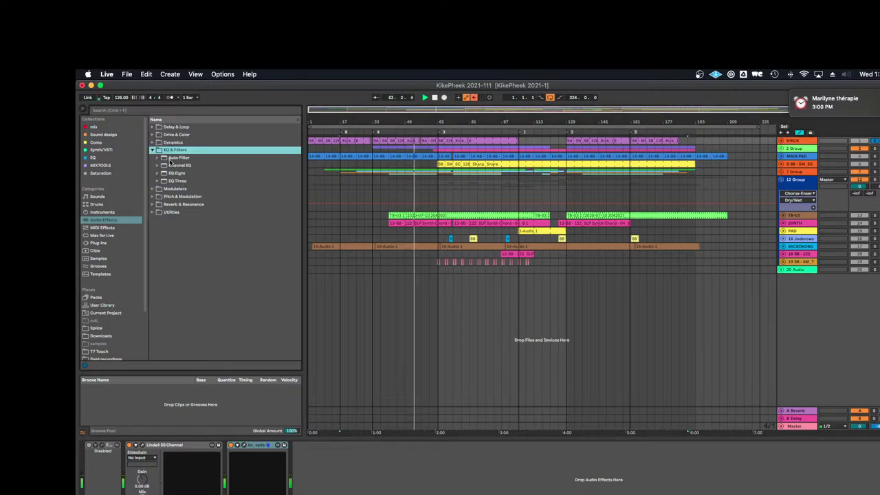
pyautogui.doubleClick(177, 172)
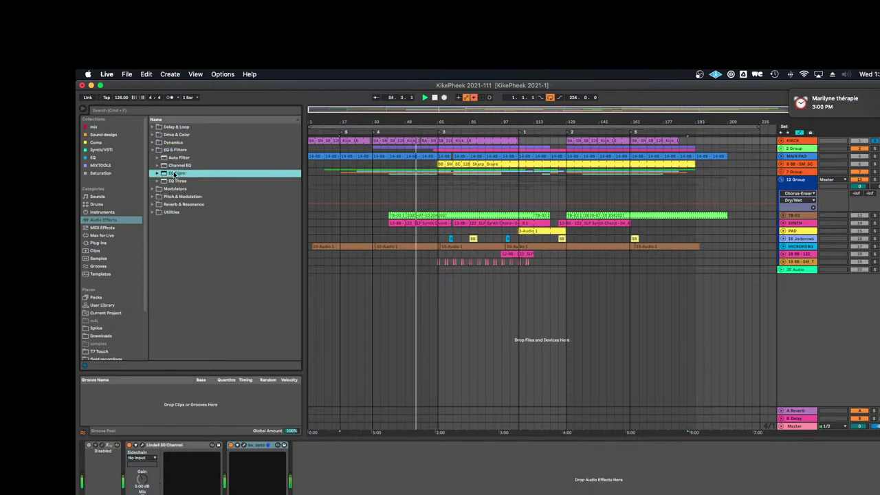
pyautogui.moveTo(338, 476); pyautogui.dragTo(359, 475)
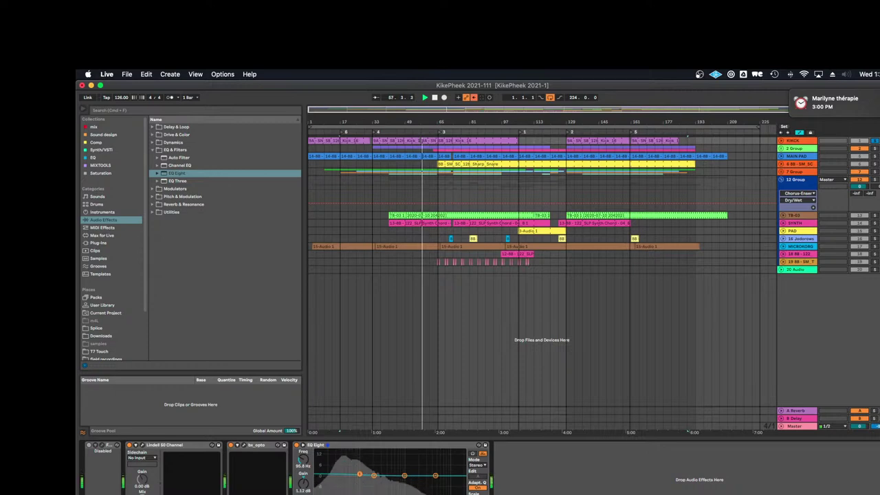
pyautogui.moveTo(358, 481); pyautogui.dragTo(331, 476)
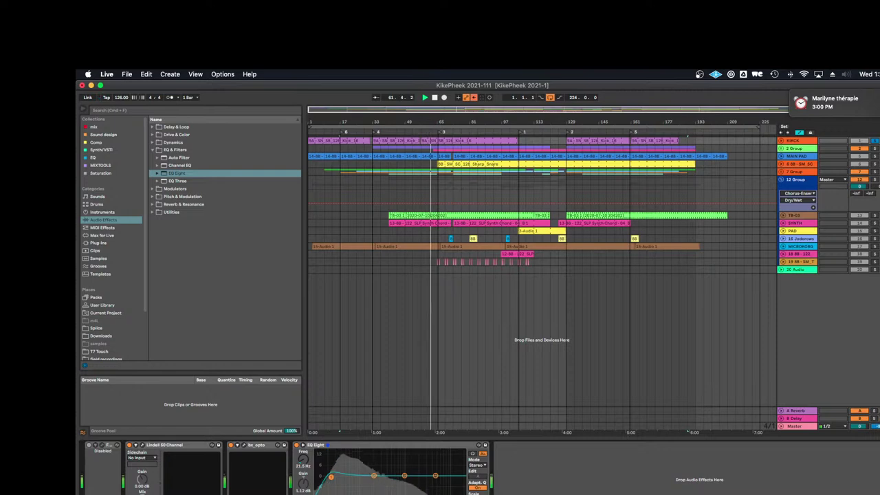
# Adjust the low-mid gain around 240 Hz in KIKCK's Lindell 50 Channel and close the plug-in window
pyautogui.click(142, 445)
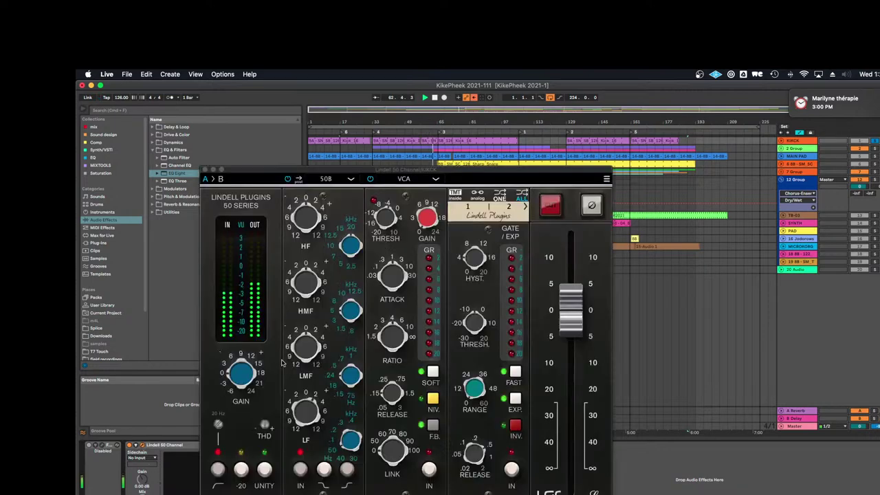
pyautogui.click(350, 378)
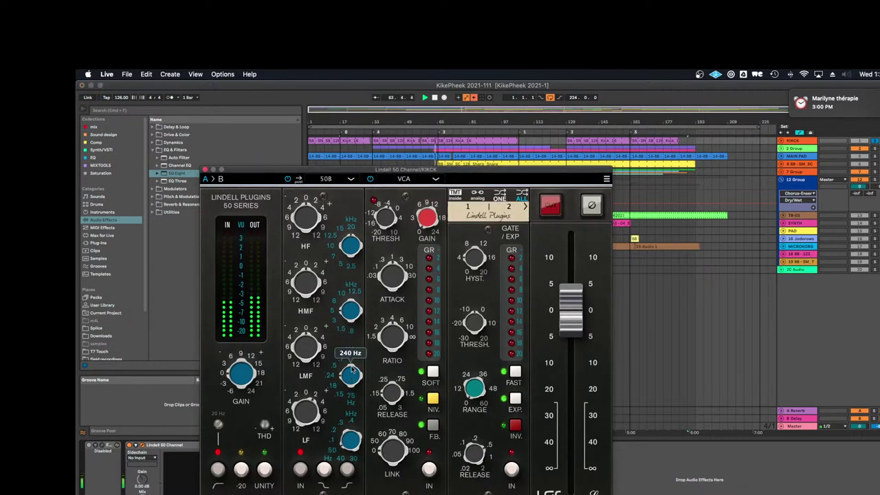
pyautogui.moveTo(306, 337)
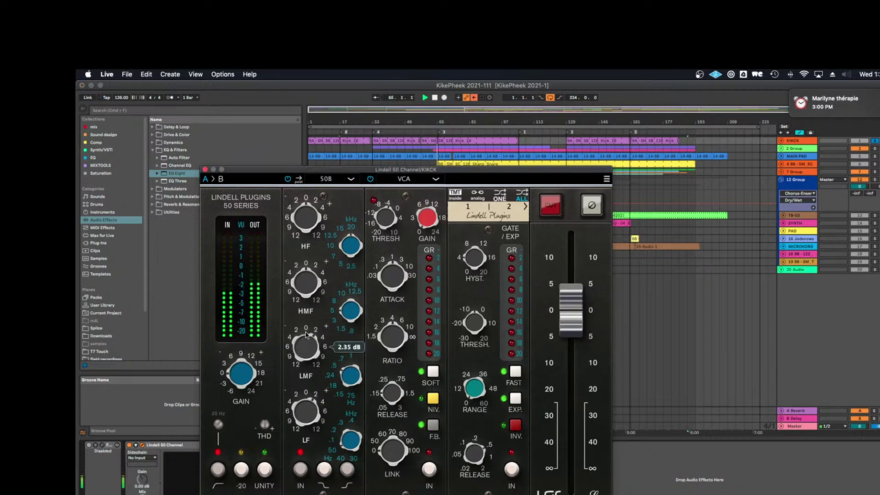
pyautogui.moveTo(307, 335); pyautogui.dragTo(309, 342)
pyautogui.click(204, 170)
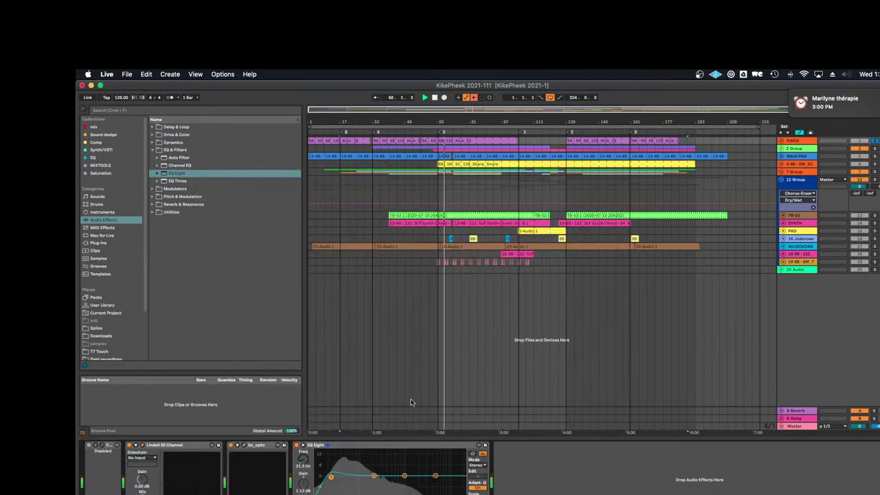
# Solo the MAIN PAD track and look through its device chain from the sampler to EQ Eight
pyautogui.click(875, 157)
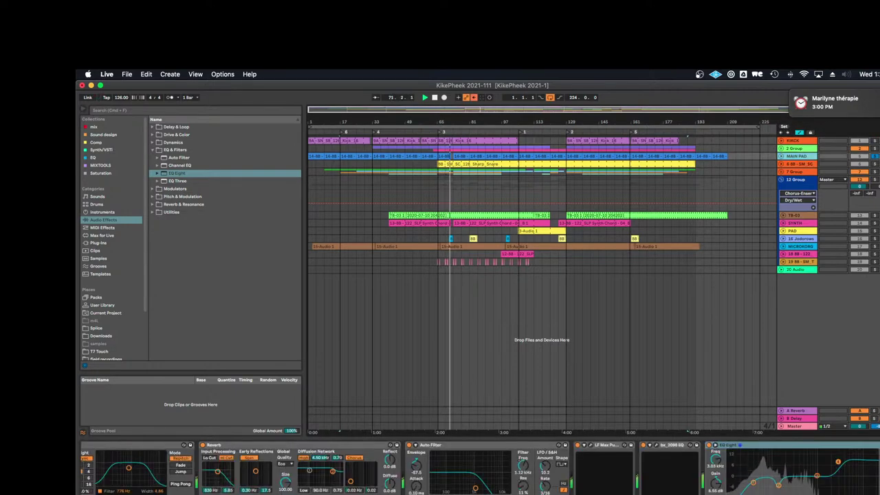
pyautogui.hscroll(-10, 481, 470)
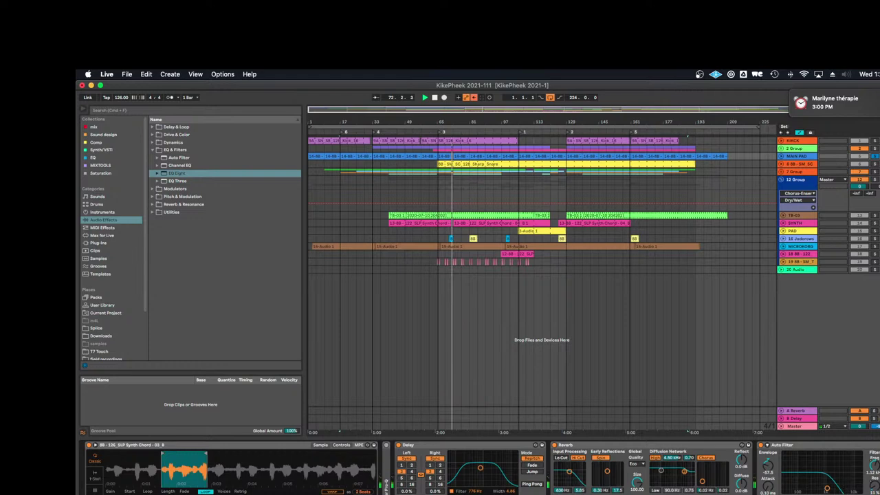
pyautogui.hscroll(10, 481, 471)
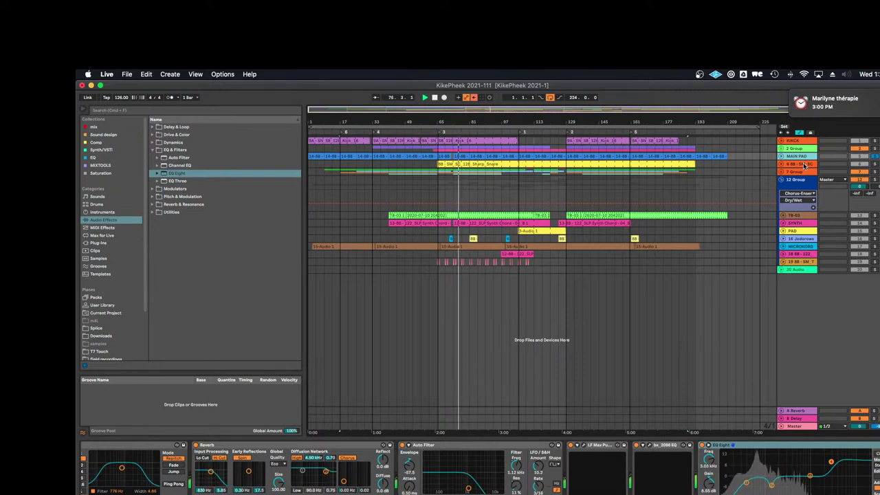
# Unfold the drum group containing the Sharp Snare track and adjust the reverb amount in the group's DrumTools plug-in
pyautogui.click(804, 165)
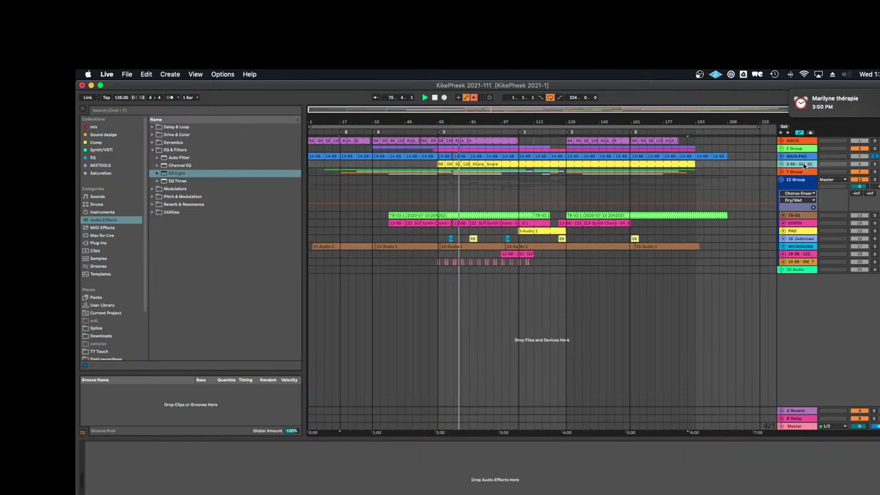
pyautogui.click(780, 172)
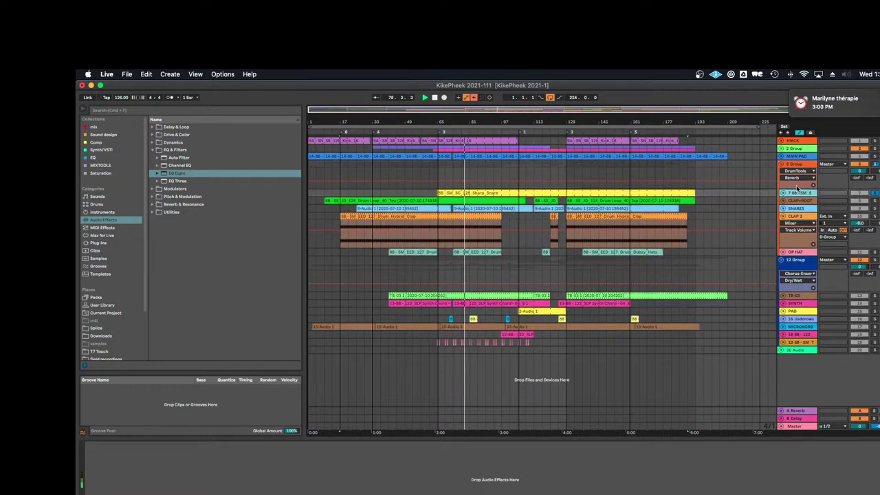
pyautogui.click(810, 166)
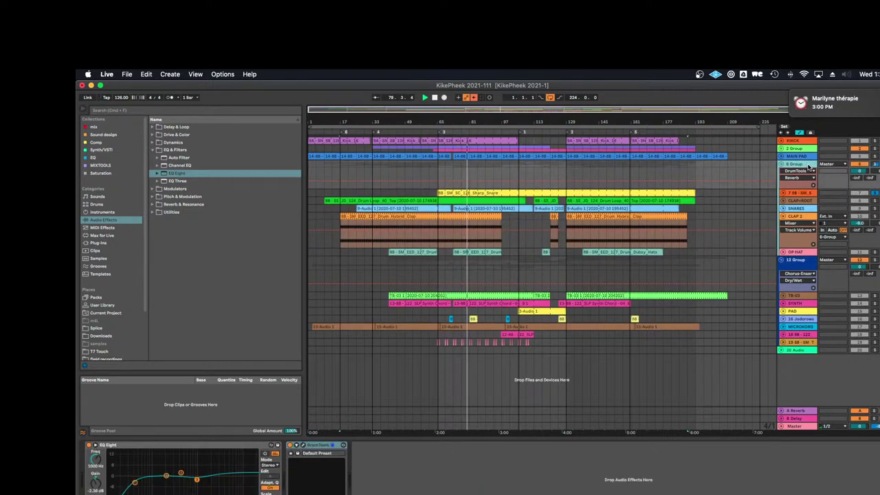
pyautogui.click(295, 453)
pyautogui.moveTo(534, 408); pyautogui.dragTo(529, 429)
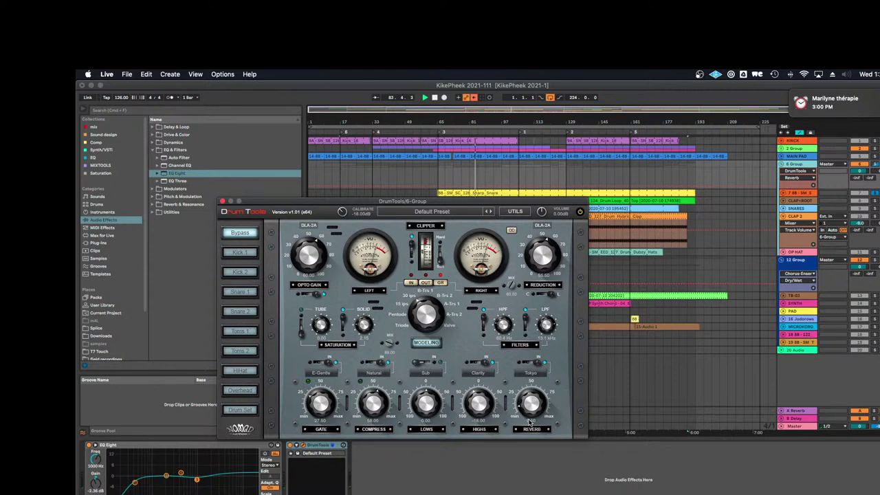
pyautogui.moveTo(529, 411); pyautogui.dragTo(528, 406)
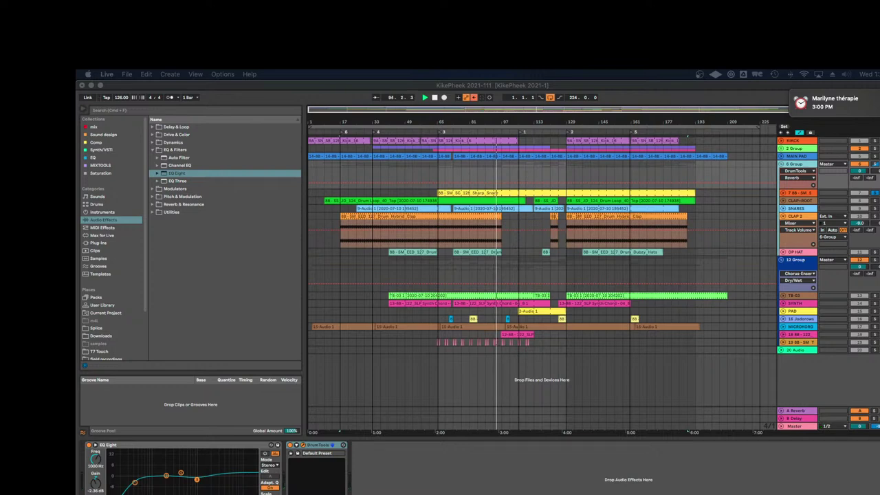
# Unsolo the Sharp Snare track and close the drum group's DrumTools window
pyautogui.click(876, 195)
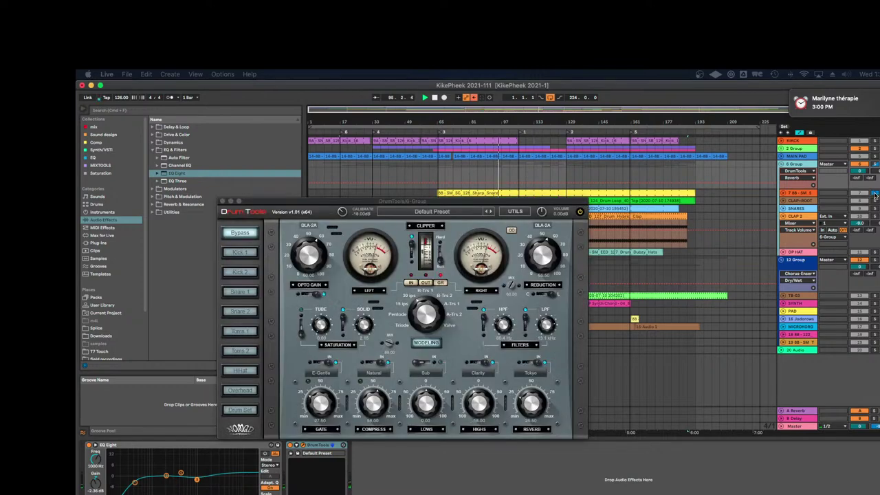
pyautogui.click(340, 219)
pyautogui.click(222, 202)
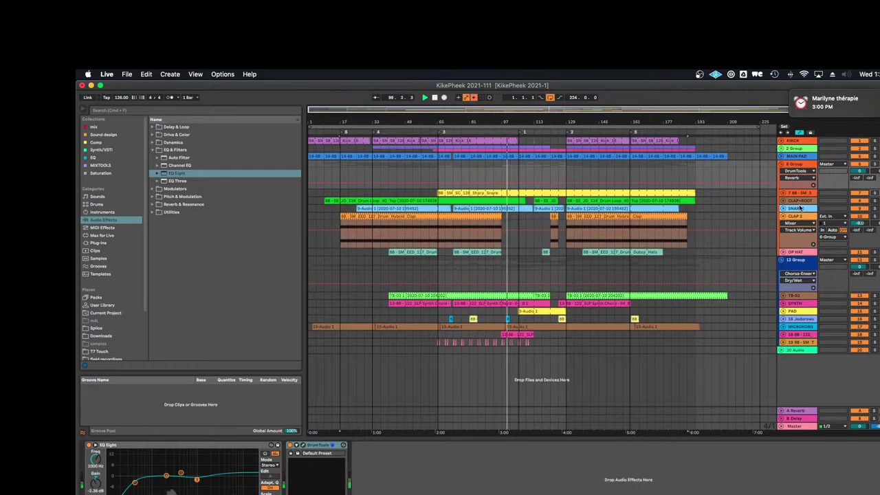
# Check the SNARES track's devices and unfold the Sharp Snare track to show its waveform
pyautogui.click(799, 208)
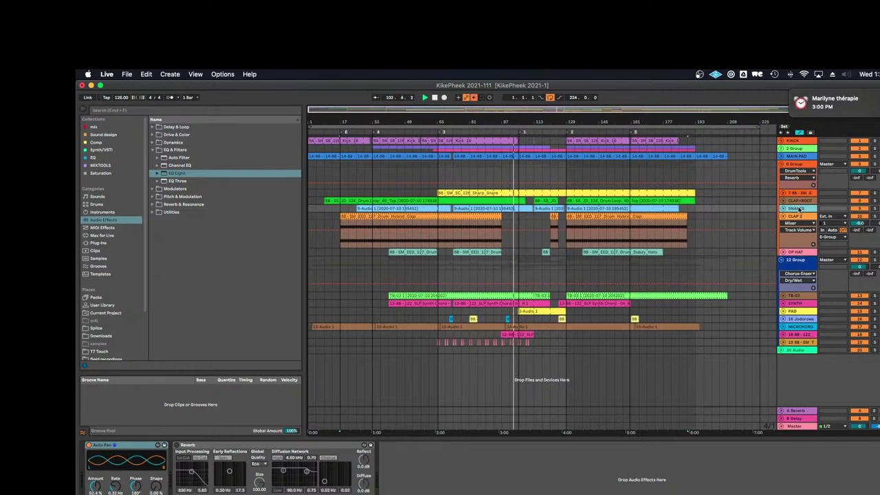
pyautogui.click(789, 192)
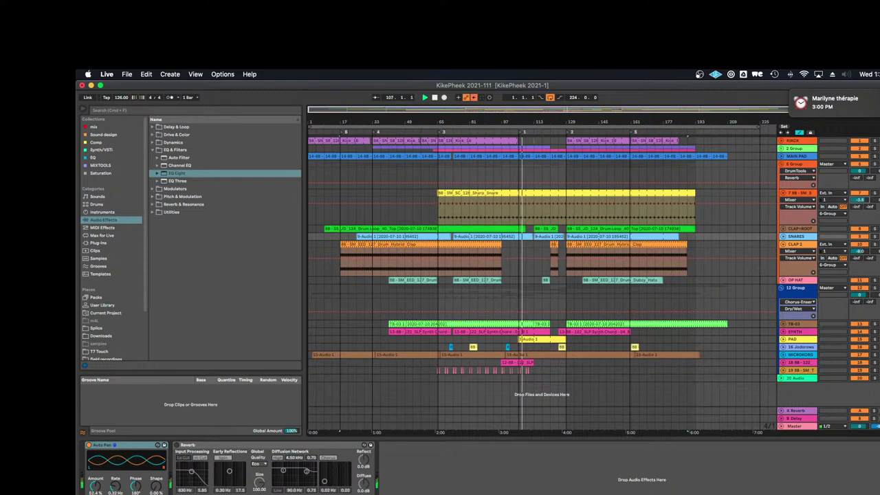
pyautogui.click(796, 193)
pyautogui.click(781, 193)
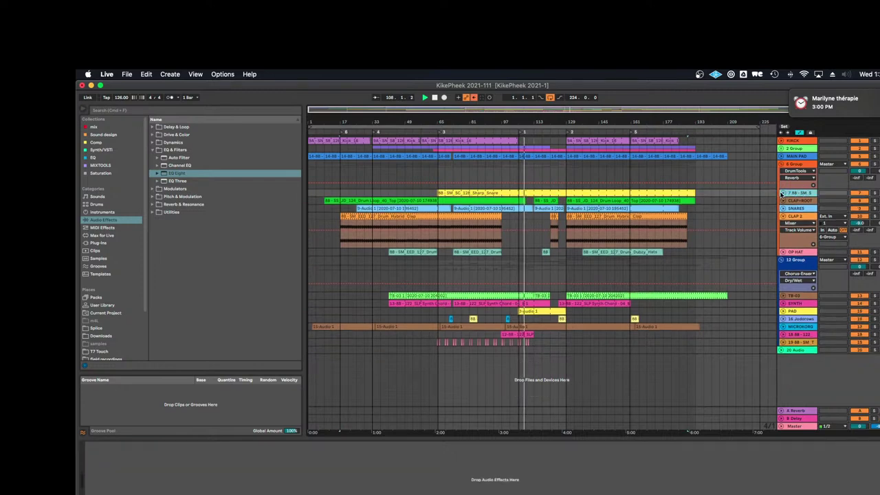
pyautogui.click(781, 193)
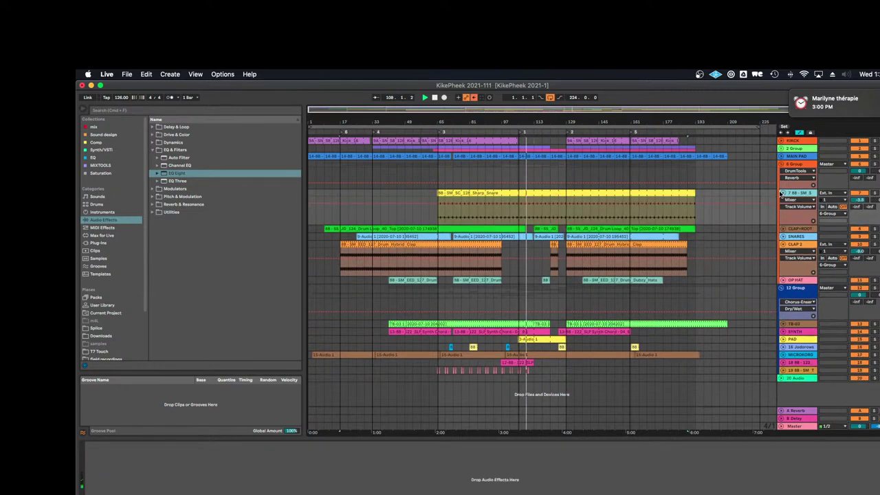
# Stop playback and split a one-bar section from bar 88 to bar 89 out of the Sharp Snare clip
pyautogui.moveTo(482, 122); pyautogui.dragTo(406, 97)
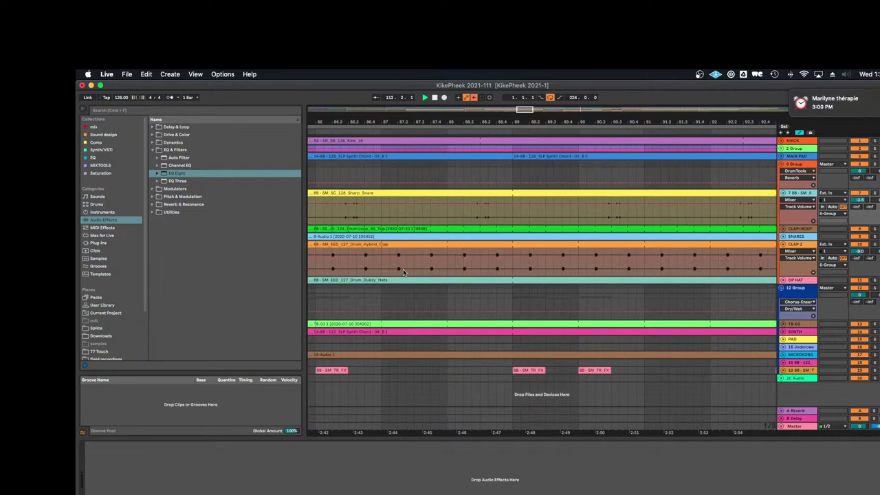
pyautogui.click(801, 246)
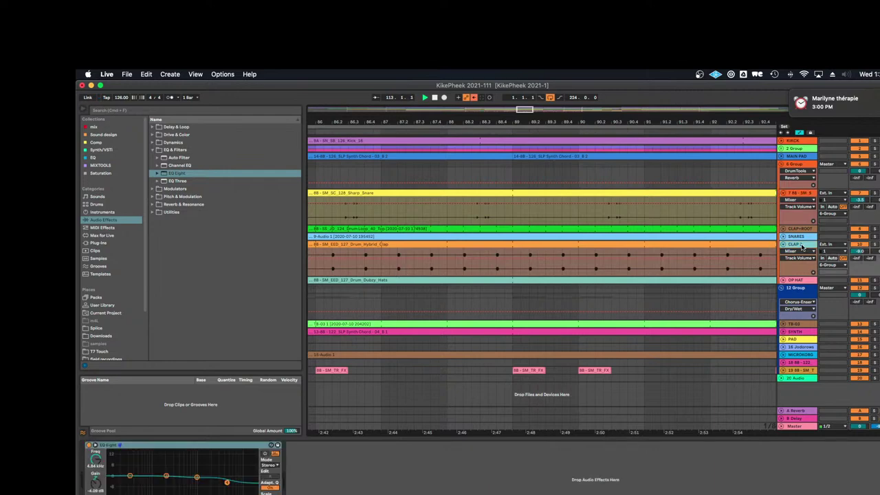
pyautogui.click(803, 194)
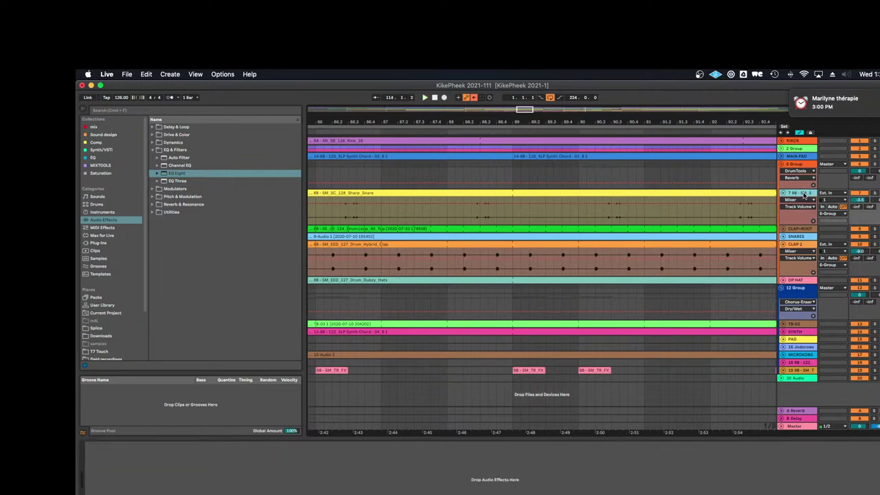
pyautogui.moveTo(443, 217); pyautogui.dragTo(503, 219)
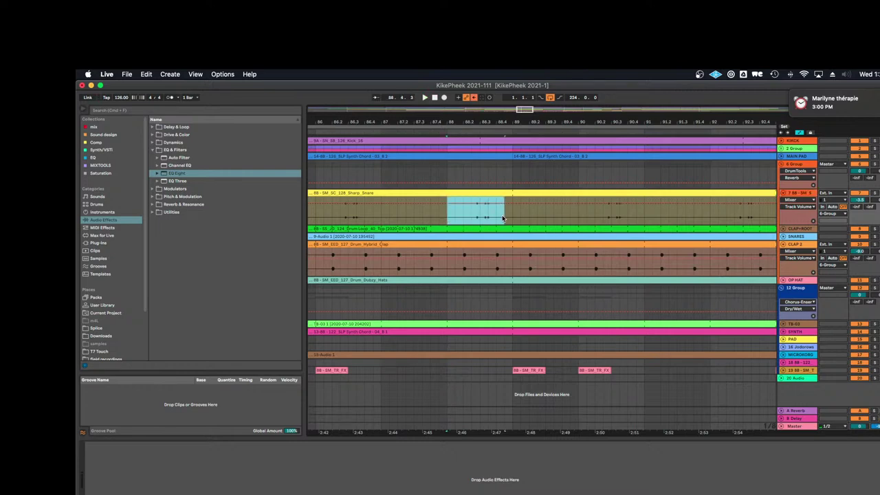
pyautogui.press('super+e')
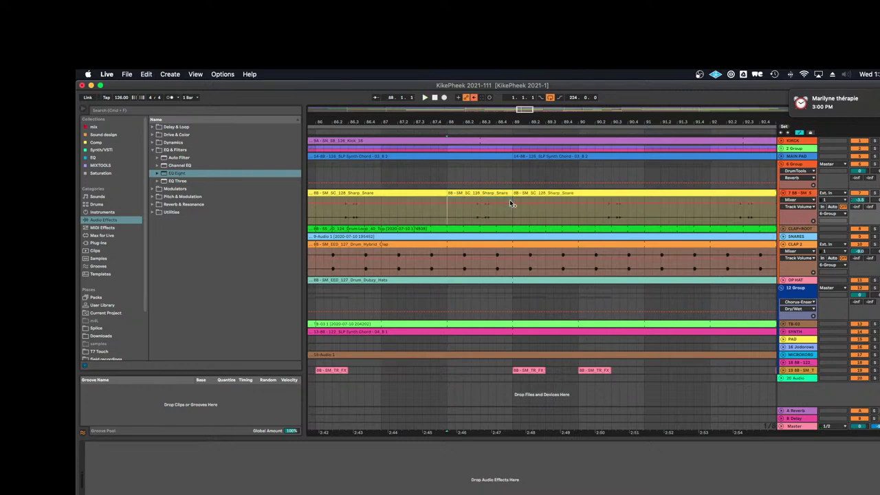
# Slice the one-bar Sharp Snare clip to a new MIDI track, one slice per transient with the Built-in preset
pyautogui.click(502, 194)
pyautogui.rightClick(503, 195)
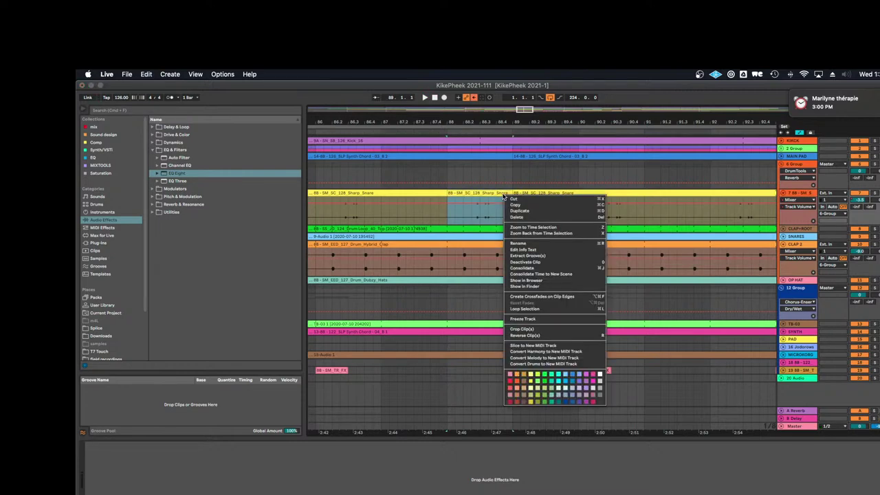
pyautogui.rightClick(489, 195)
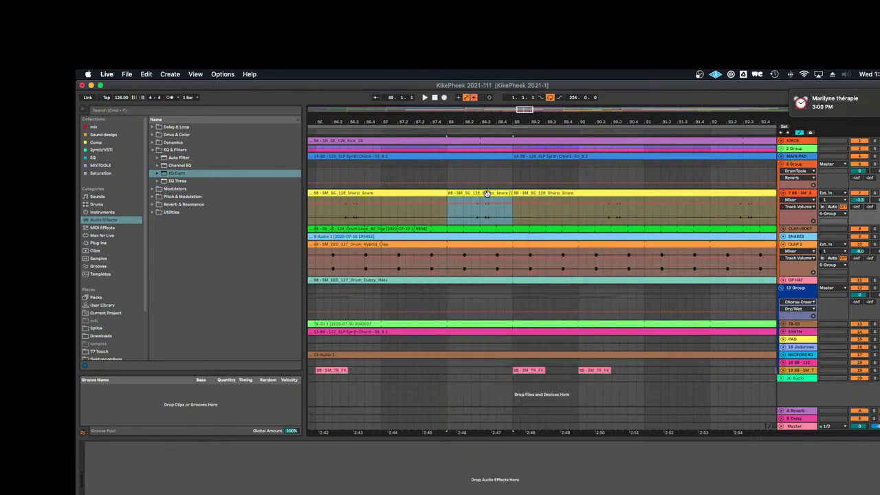
pyautogui.rightClick(489, 196)
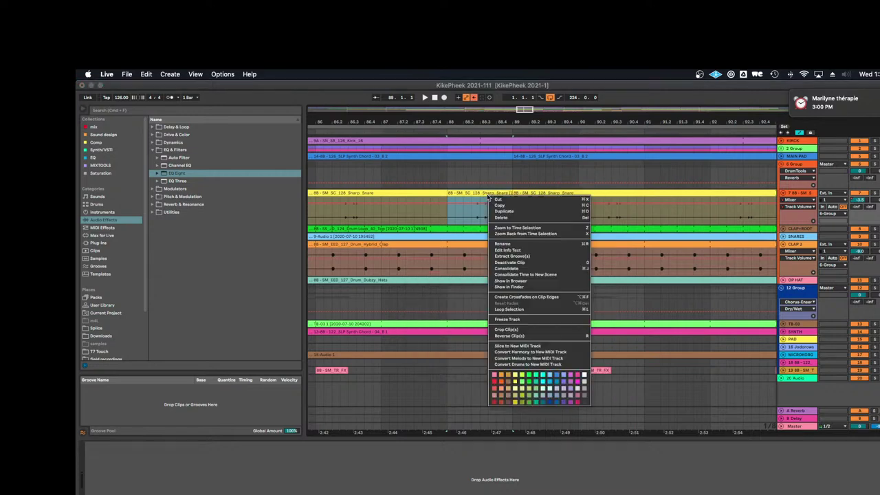
pyautogui.click(529, 347)
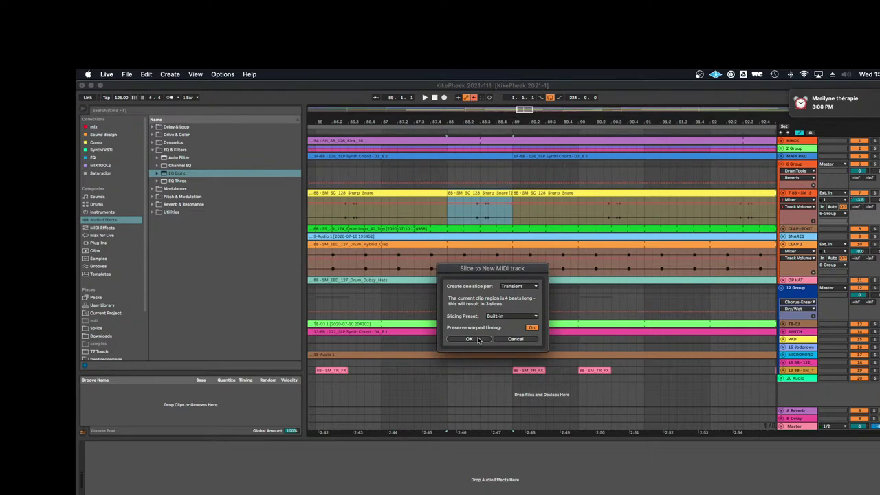
pyautogui.press('Return')
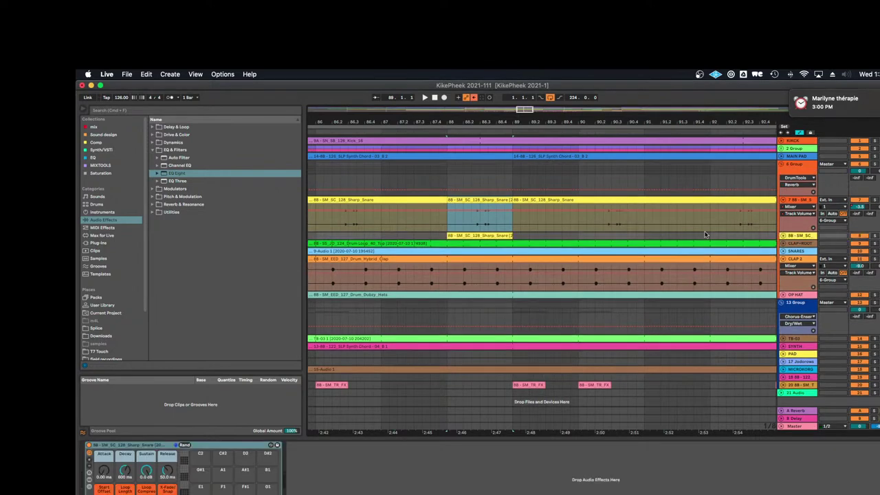
# Unfold the new MIDI track, loop its one-bar clip, and play it back soloed
pyautogui.click(782, 237)
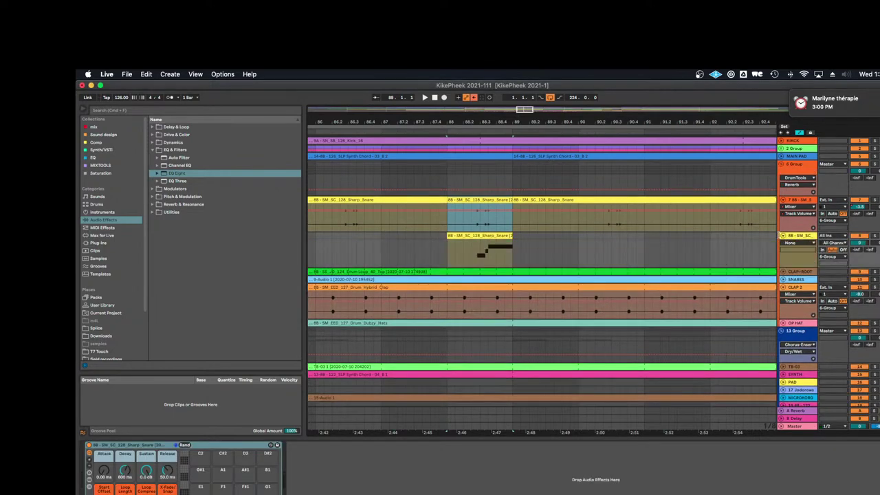
pyautogui.click(492, 235)
pyautogui.press('super+l')
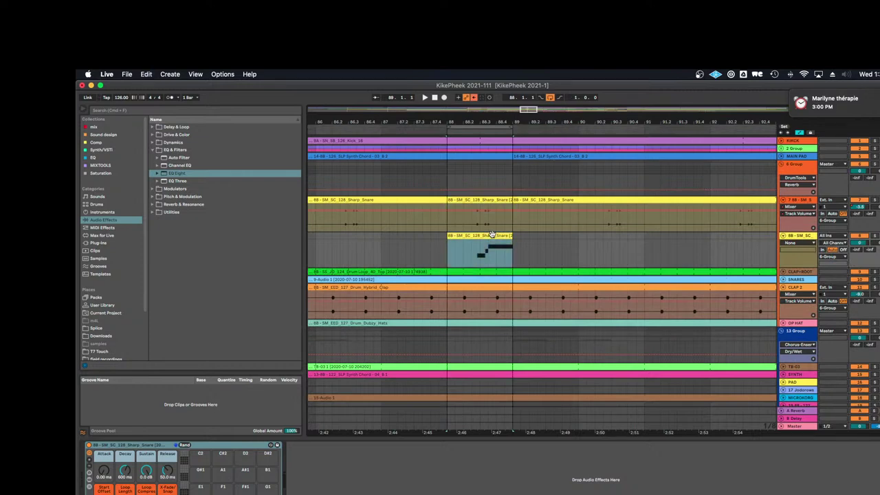
pyautogui.click(800, 238)
pyautogui.press('s')
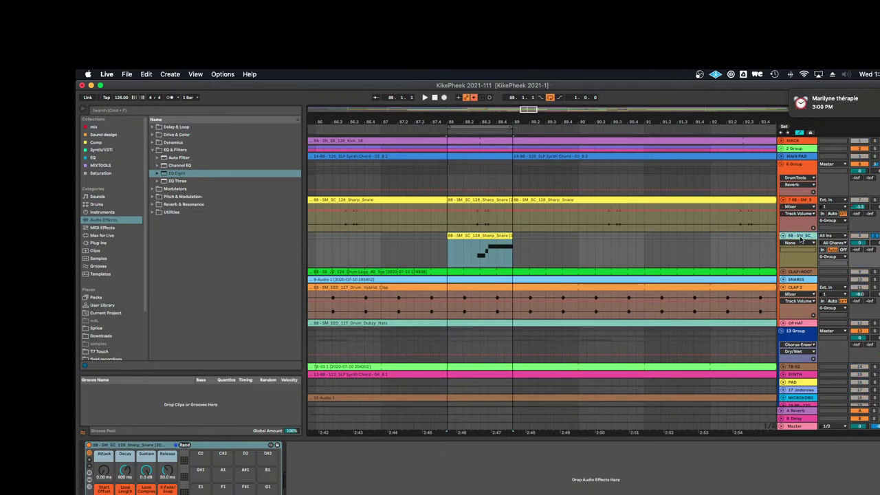
pyautogui.press('space')
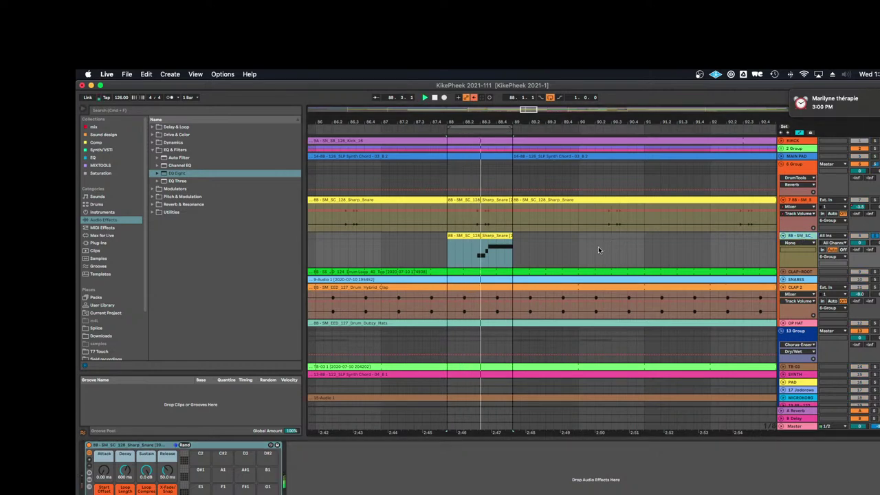
# Open the sliced snare clip in an enlarged note editor, select the Slice 1 note, and expand the velocity and probability lanes
pyautogui.doubleClick(506, 236)
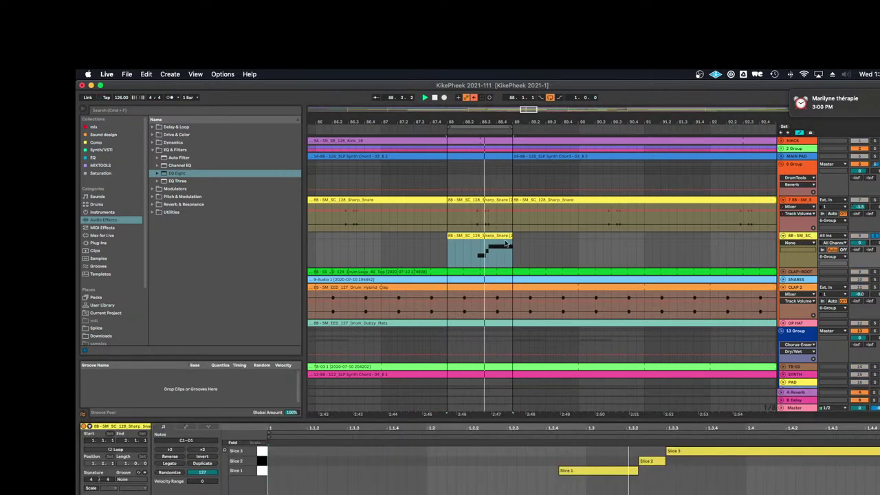
pyautogui.moveTo(591, 426); pyautogui.dragTo(591, 301)
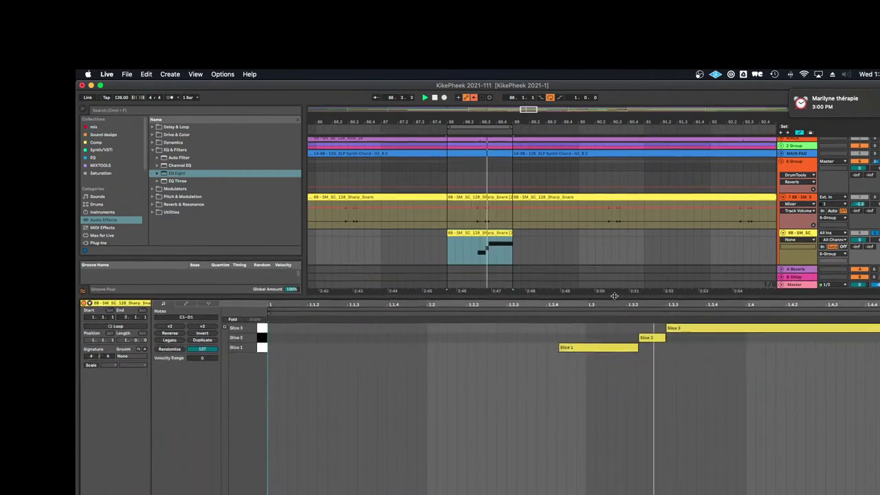
pyautogui.moveTo(591, 492)
pyautogui.mouseDown()
pyautogui.moveTo(591, 412)
pyautogui.moveTo(591, 492)
pyautogui.mouseUp()
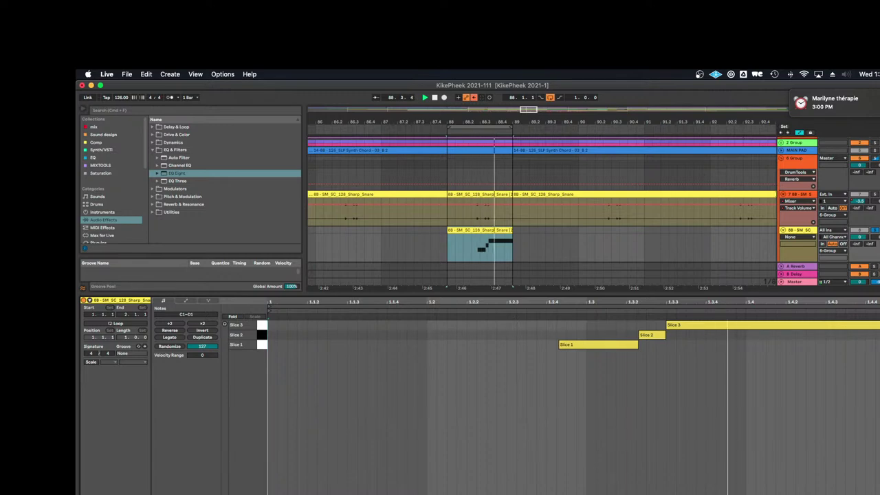
pyautogui.click(233, 493)
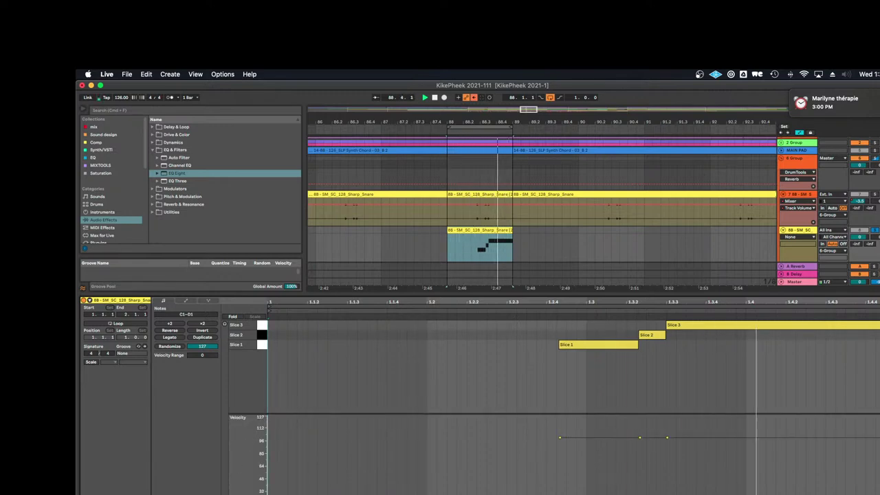
pyautogui.click(583, 345)
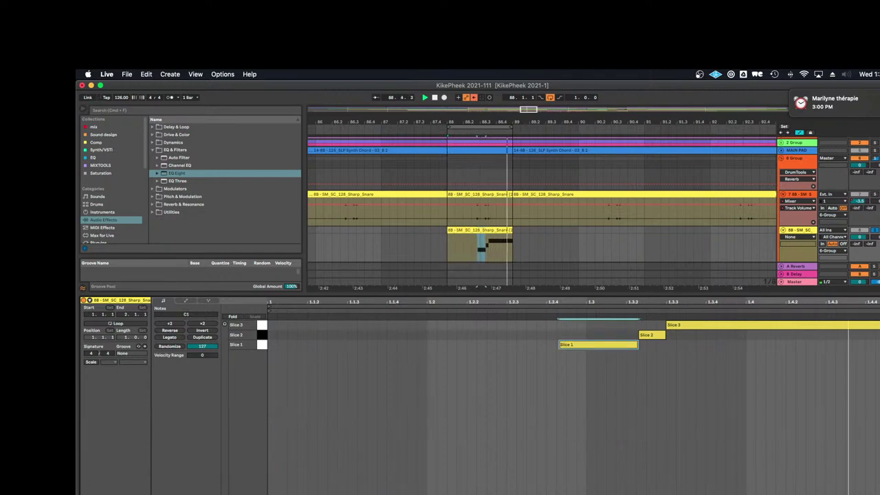
pyautogui.moveTo(583, 414); pyautogui.dragTo(584, 403)
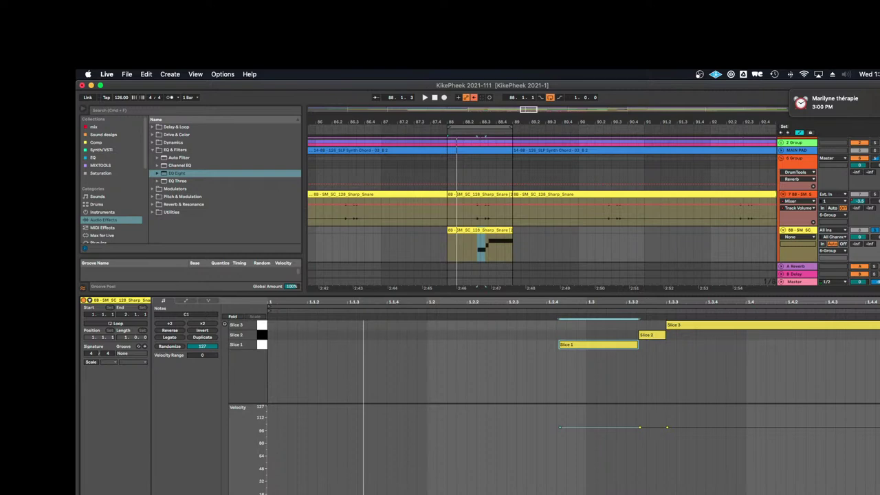
pyautogui.moveTo(248, 494); pyautogui.dragTo(248, 454)
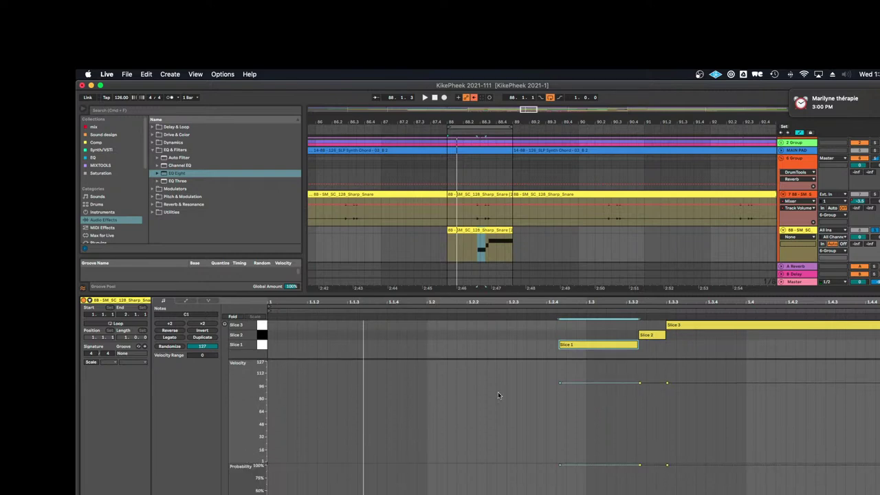
# Lower the velocity of all three slice notes to about 64 and give them a velocity range of +38
pyautogui.moveTo(727, 412); pyautogui.dragTo(560, 411)
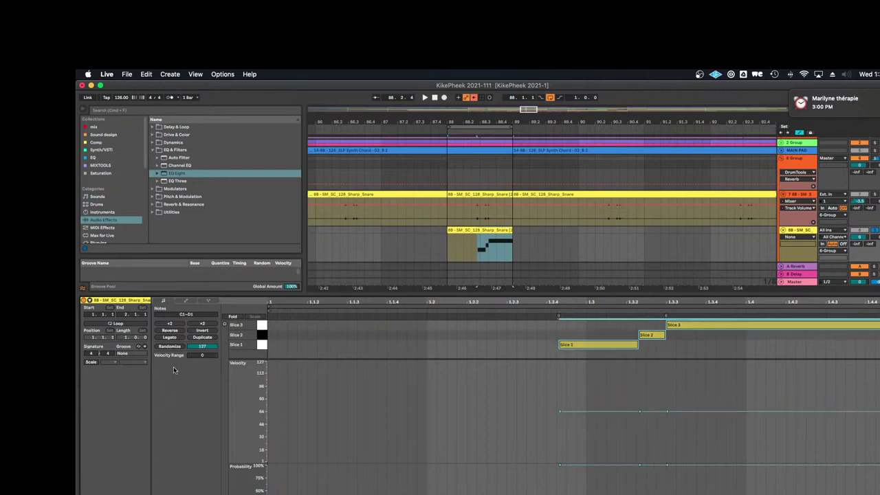
pyautogui.moveTo(195, 359)
pyautogui.mouseDown()
pyautogui.moveTo(194, 323)
pyautogui.moveTo(195, 337)
pyautogui.mouseUp()
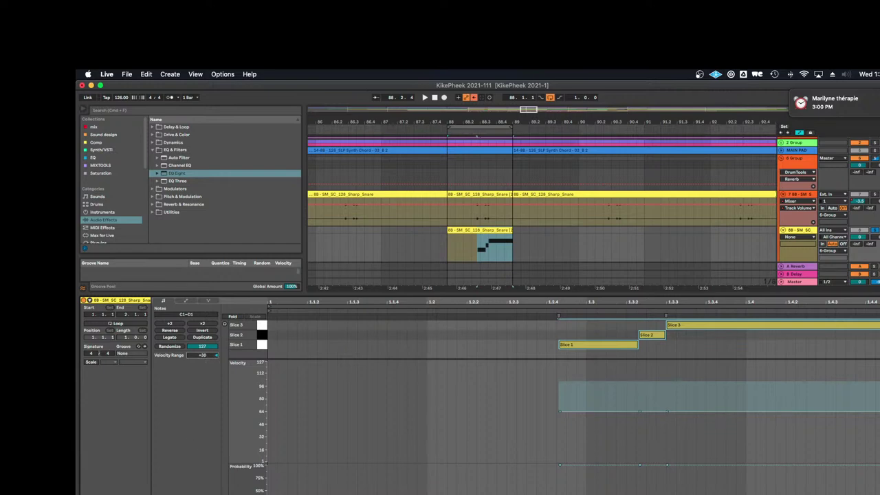
pyautogui.click(546, 426)
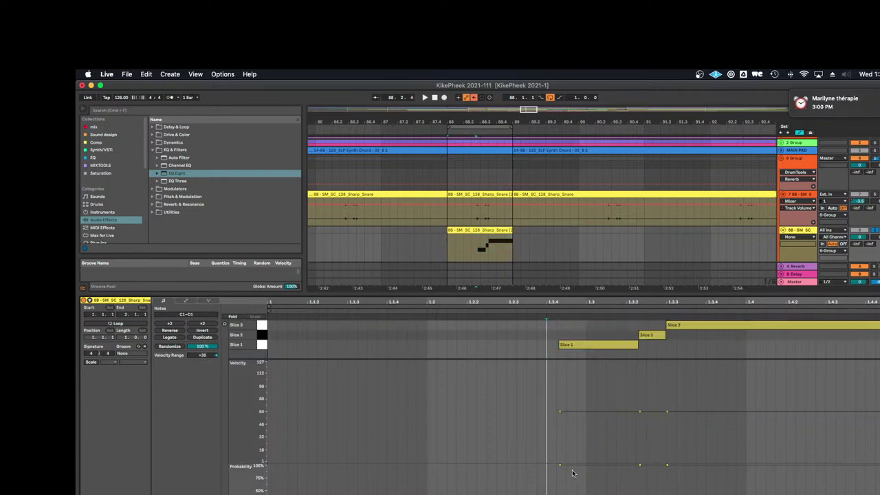
# Lower the note probability of Slice 2 to about 70% and of Slice 1 to about 50%
pyautogui.click(559, 465)
pyautogui.click(669, 466)
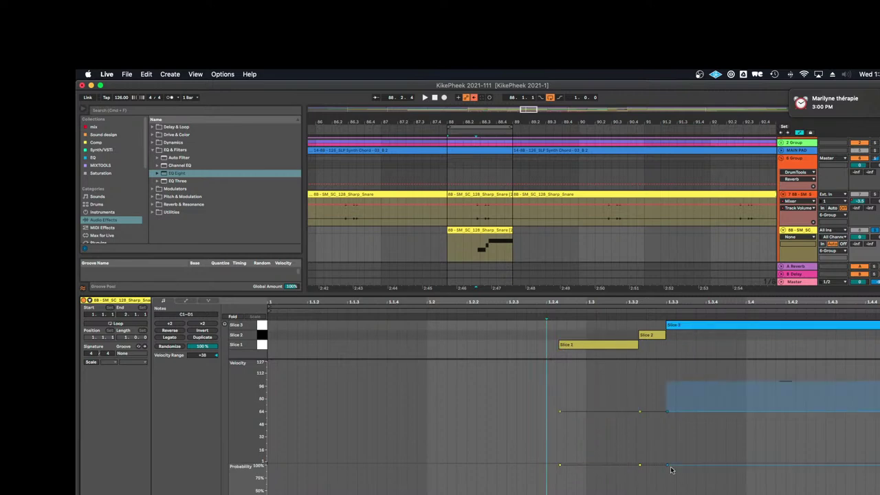
pyautogui.click(560, 465)
pyautogui.click(639, 465)
pyautogui.moveTo(640, 466); pyautogui.dragTo(639, 478)
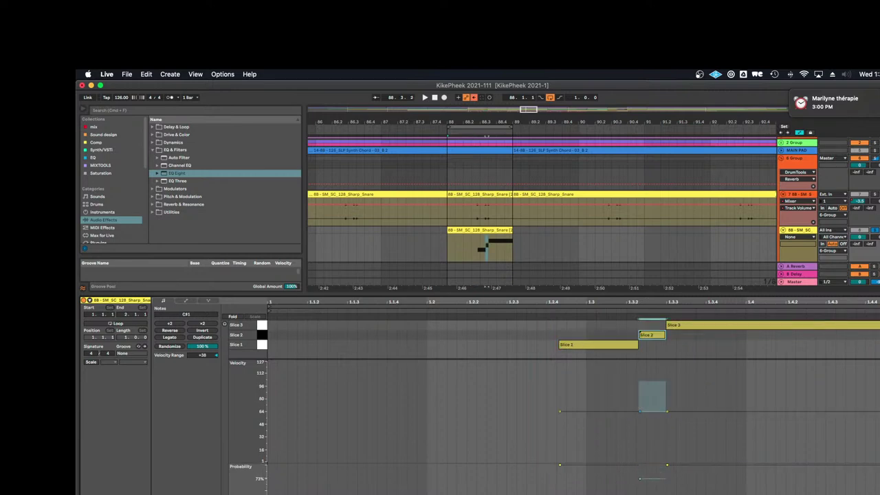
pyautogui.moveTo(560, 465); pyautogui.dragTo(560, 492)
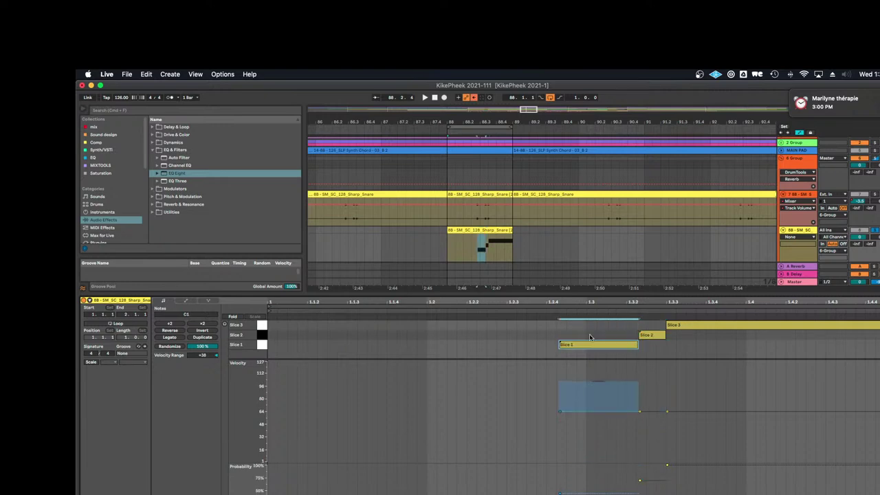
# Shrink the note editor and mute the original Sharp Snare audio track in the arrangement
pyautogui.moveTo(590, 295); pyautogui.dragTo(590, 423)
pyautogui.moveTo(473, 126); pyautogui.dragTo(475, 83)
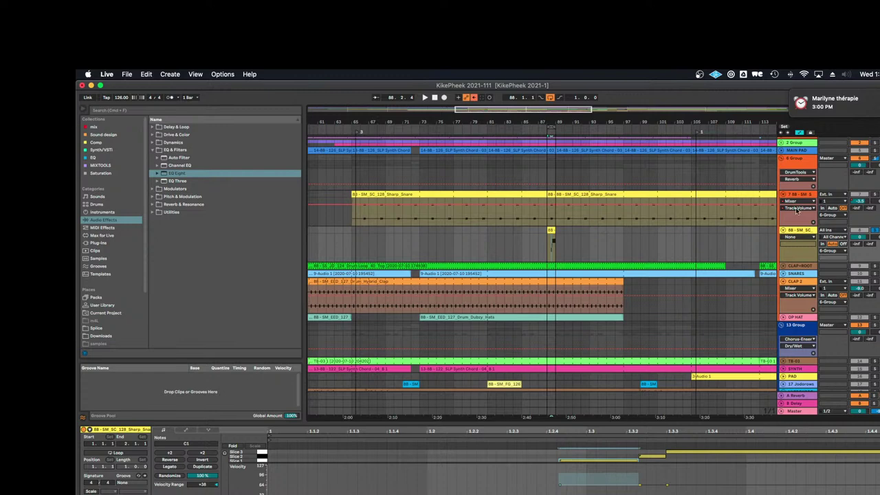
pyautogui.click(876, 200)
# Copy the one-bar sliced snare clip and paste it at bars 66, 68, 70 and 72 of its track
pyautogui.click(551, 231)
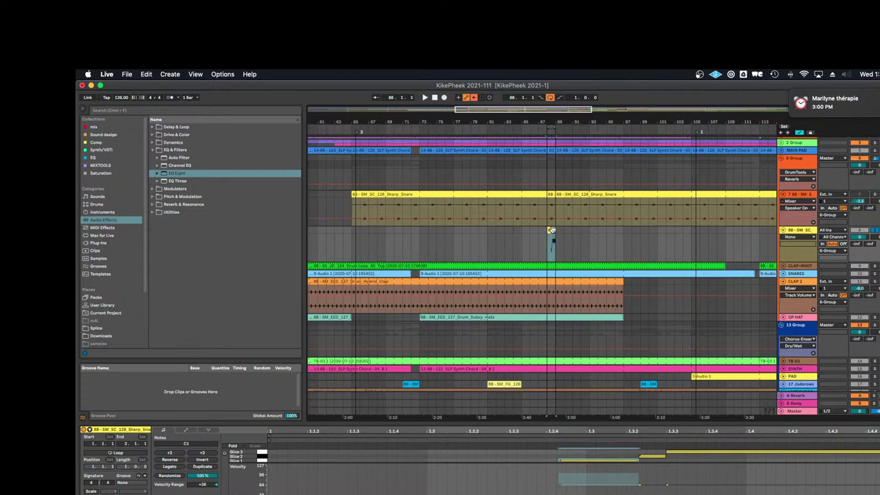
pyautogui.click(361, 231)
pyautogui.press('super+v')
pyautogui.click(378, 232)
pyautogui.press('super+v')
pyautogui.click(396, 232)
pyautogui.press('super+v')
pyautogui.click(412, 231)
pyautogui.press('super+v')
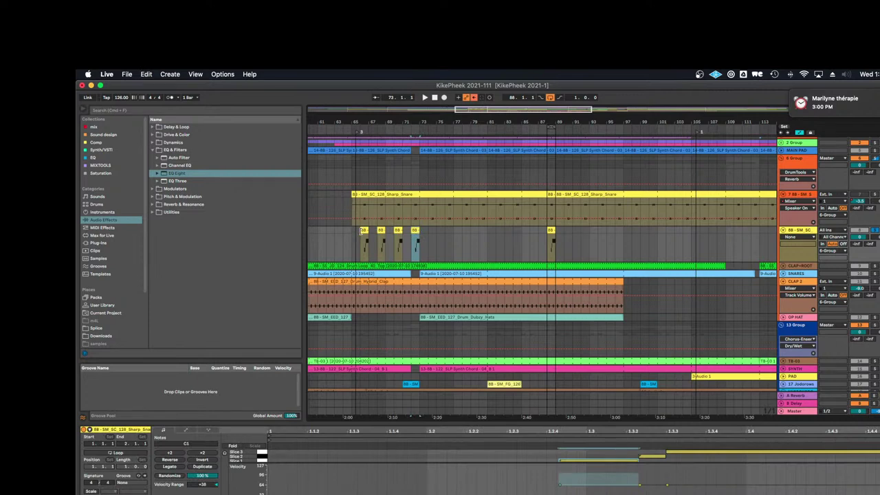
# Duplicate the bar 65 to 73 section of the sliced snare track repeatedly until the pattern reaches bar 129
pyautogui.keyDown('shift'); pyautogui.click(353, 233); pyautogui.keyUp('shift')
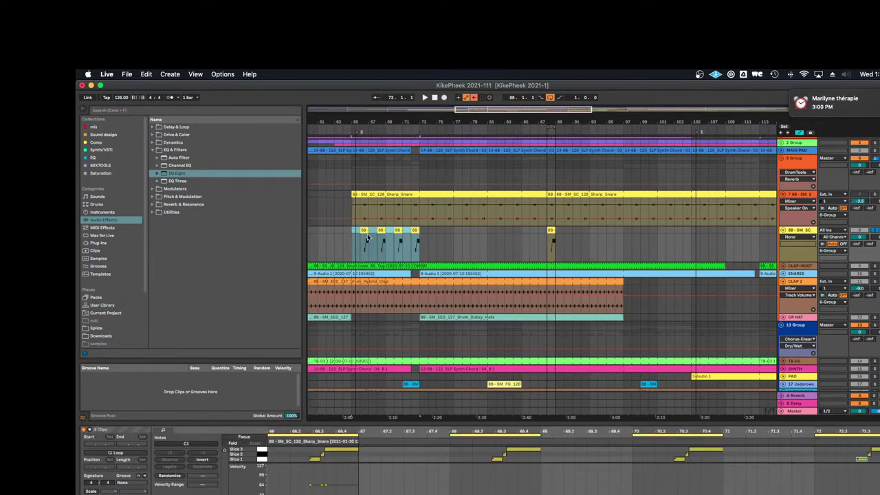
pyautogui.press('super+d')
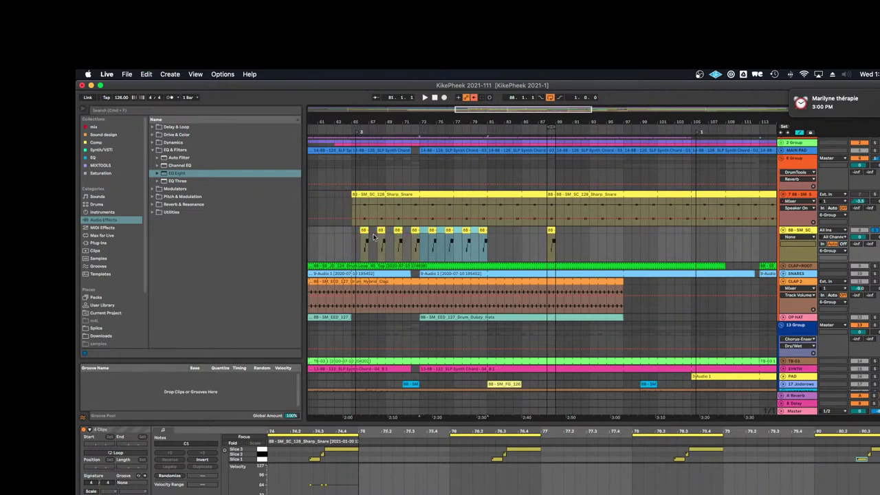
pyautogui.press('super+d')
pyautogui.press('super+d')
pyautogui.press('super+d')
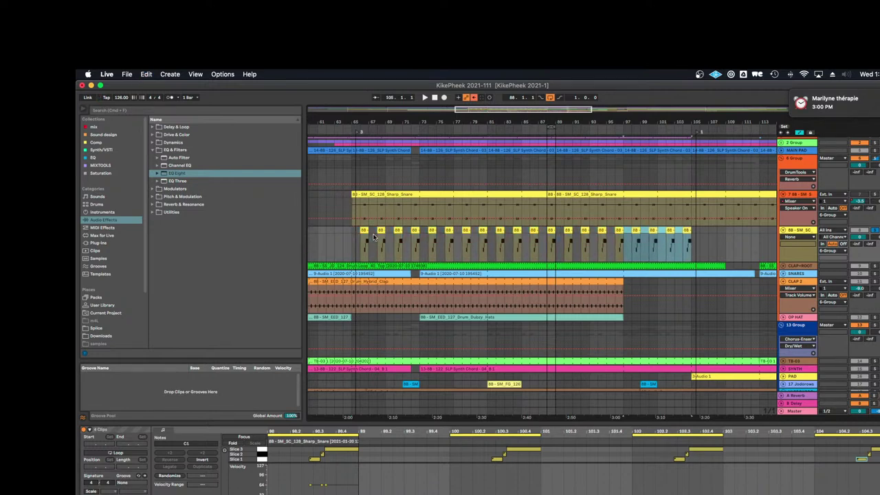
pyautogui.moveTo(709, 122); pyautogui.dragTo(541, 122)
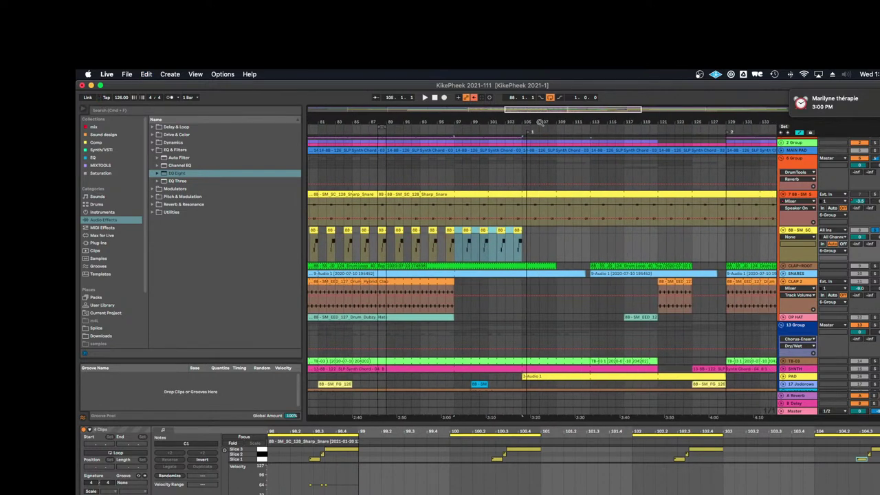
pyautogui.press('super+d')
pyautogui.press('super+d')
pyautogui.press('super+d')
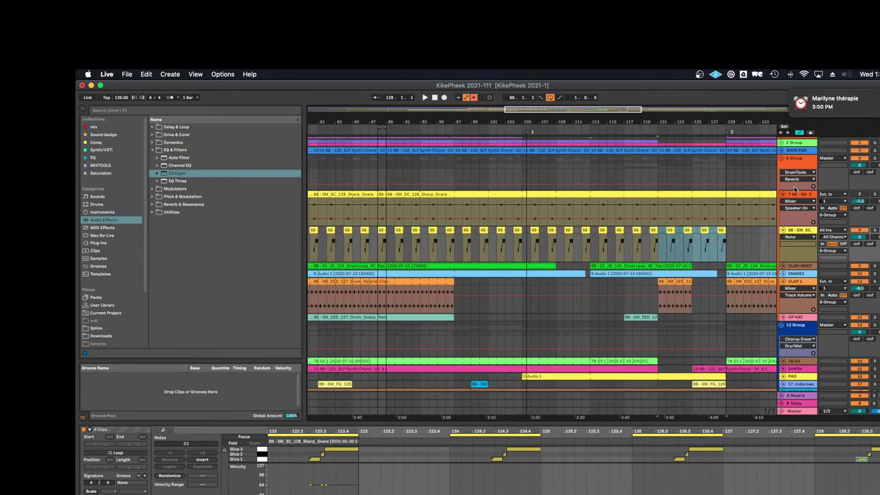
# Play the unsoloed mix from about bar 89 and check the devices of the sliced snare and CLAP+ROOT tracks
pyautogui.click(795, 195)
pyautogui.click(392, 129)
pyautogui.click(800, 231)
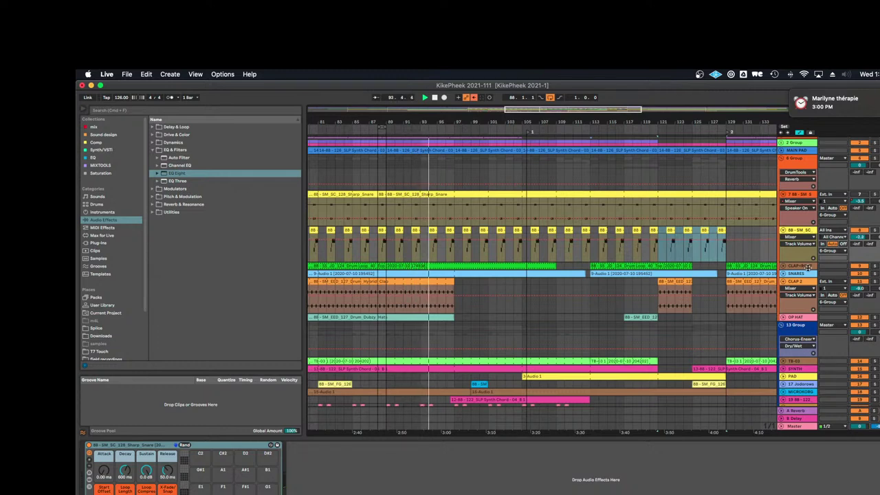
pyautogui.click(807, 268)
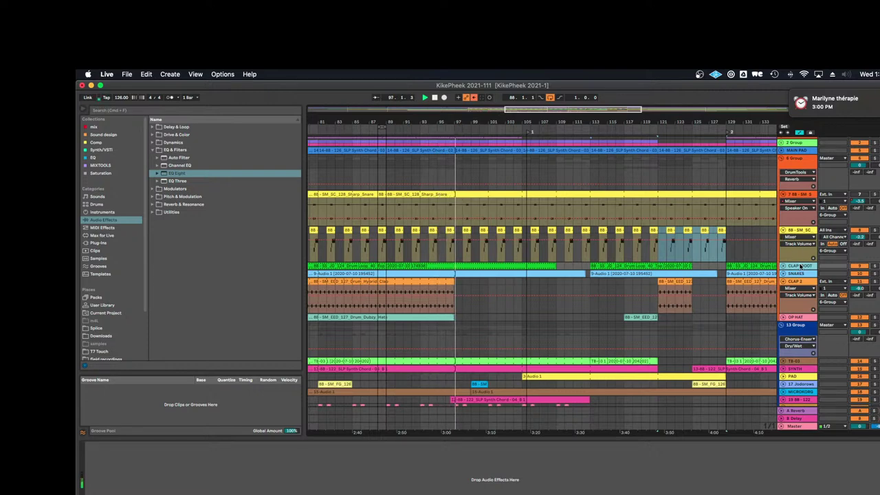
# Solo the SNARES track during playback and unfold it
pyautogui.click(875, 274)
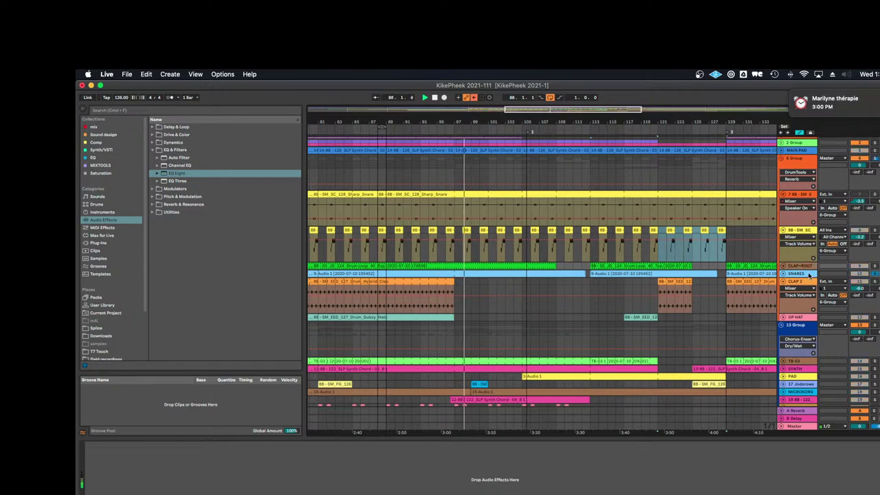
pyautogui.click(811, 274)
pyautogui.click(783, 274)
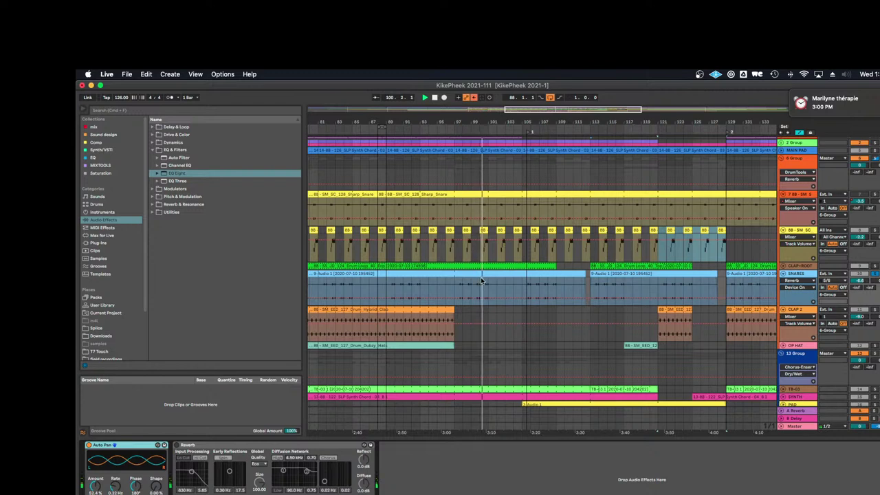
# Split bars 97 to 101 out of the SNARES clip, consolidate that four-bar section, and stop playback
pyautogui.moveTo(491, 282); pyautogui.dragTo(457, 281)
pyautogui.press('super+e')
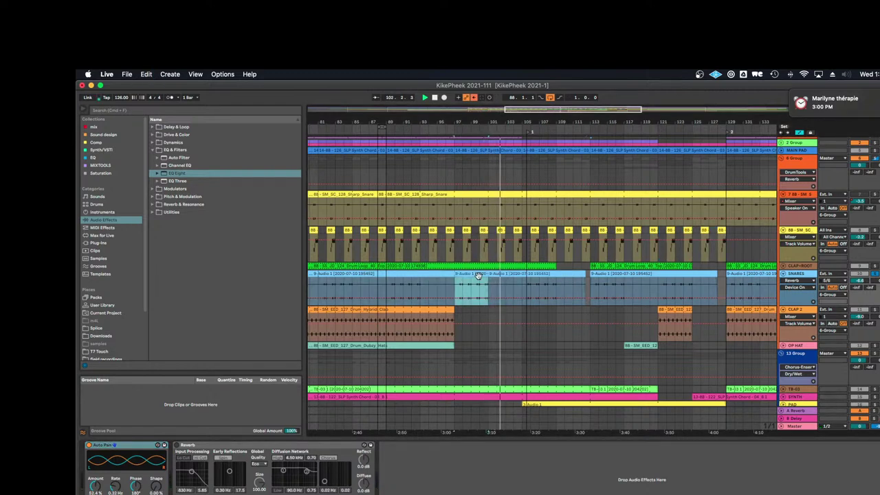
pyautogui.rightClick(480, 276)
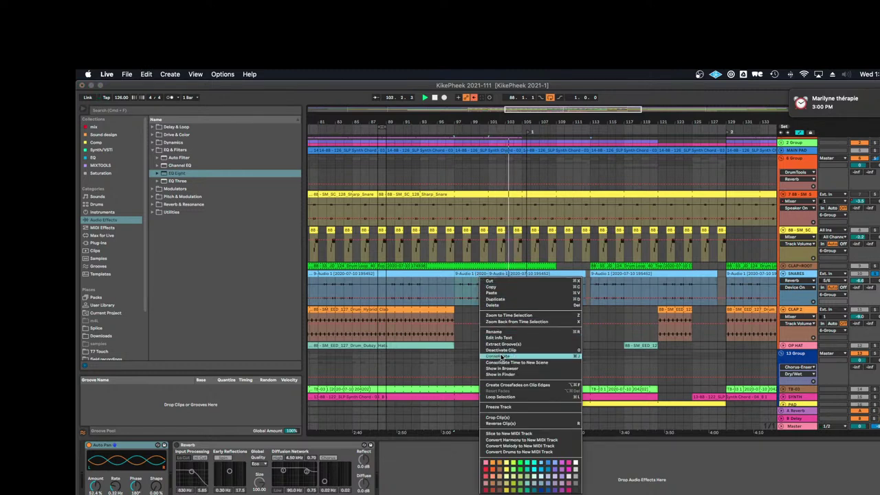
pyautogui.click(504, 357)
pyautogui.click(567, 329)
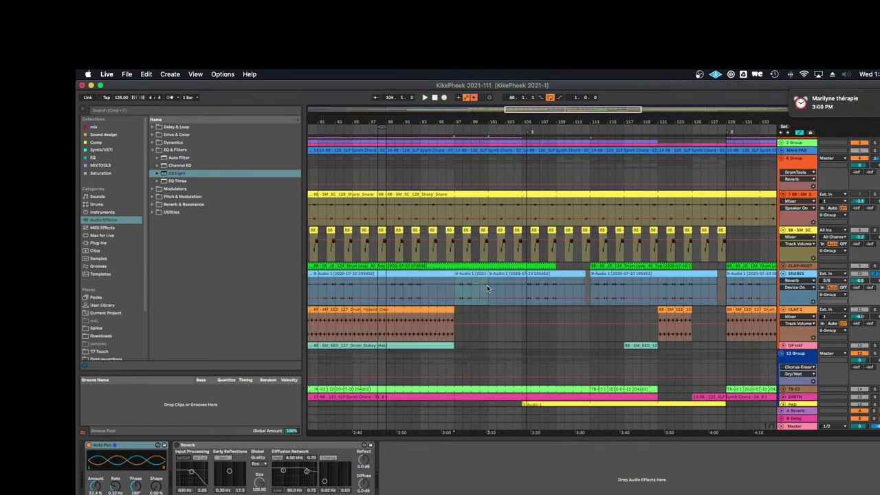
# Slice the consolidated SNARES clip to a new MIDI track, one slice per transient with the Built-in preset
pyautogui.rightClick(480, 275)
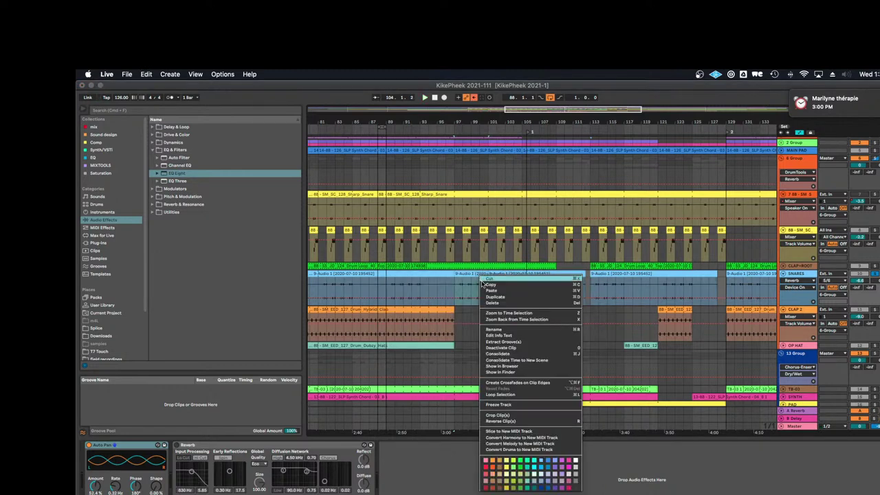
pyautogui.click(509, 431)
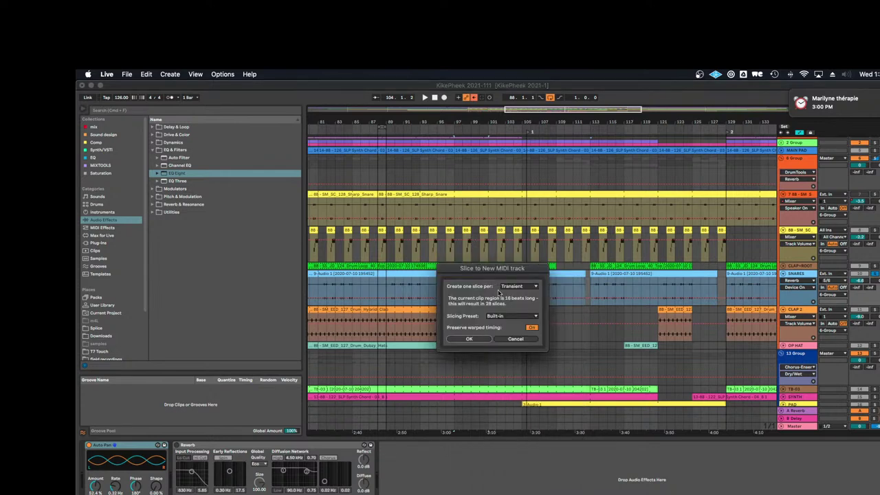
pyautogui.press('Return')
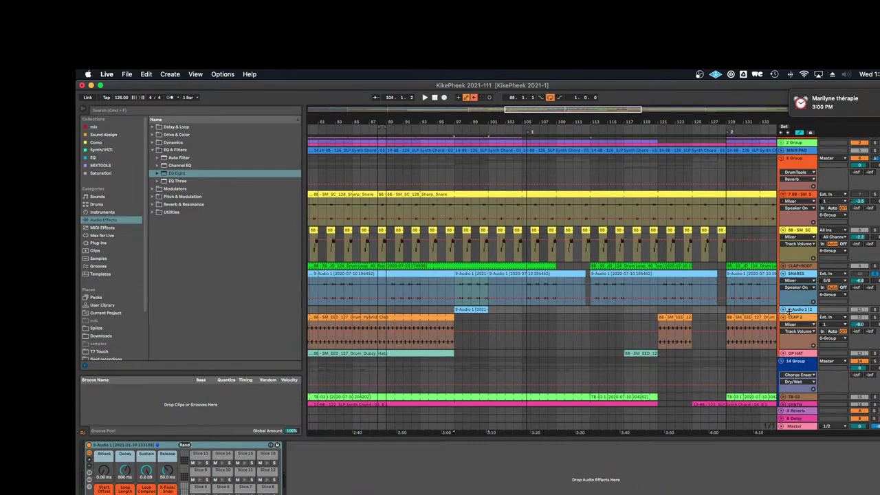
# Open the new four-bar sliced clip in an enlarged note editor and expand its velocity and probability lanes
pyautogui.doubleClick(471, 309)
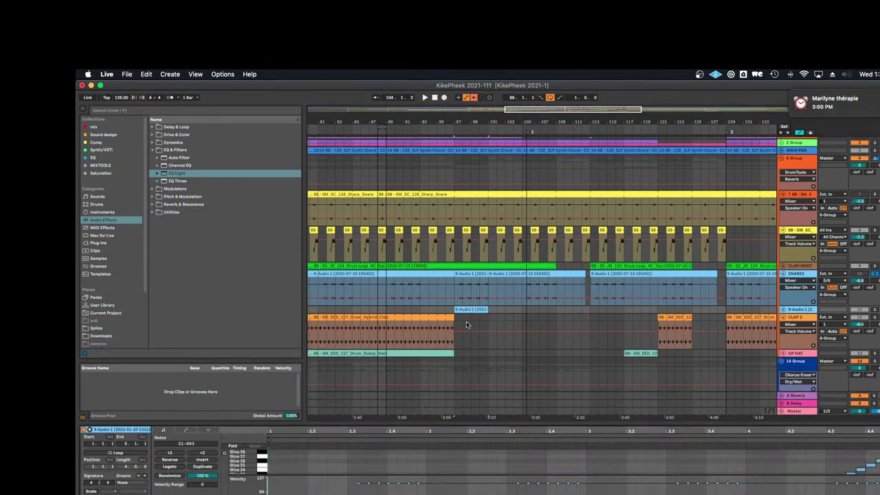
pyautogui.moveTo(458, 422); pyautogui.dragTo(473, 315)
pyautogui.moveTo(468, 475); pyautogui.dragTo(455, 397)
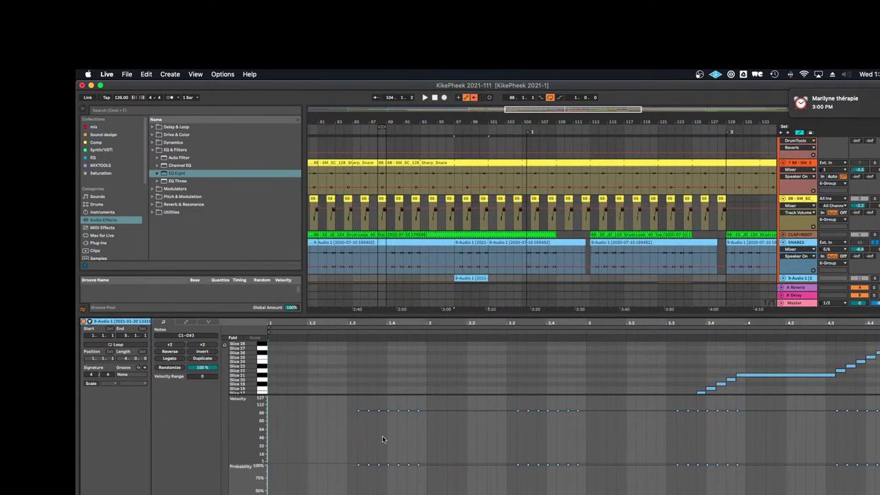
# Select all notes of the sliced SNARES clip, lower their velocity to about 64, and set the velocity range to +44
pyautogui.moveTo(351, 431); pyautogui.dragTo(879, 407)
pyautogui.moveTo(357, 413); pyautogui.dragTo(357, 433)
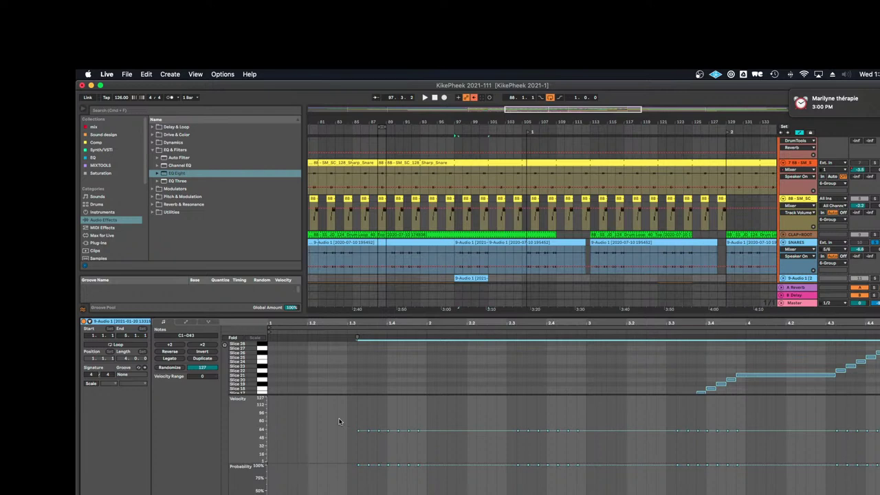
pyautogui.moveTo(200, 378); pyautogui.dragTo(199, 357)
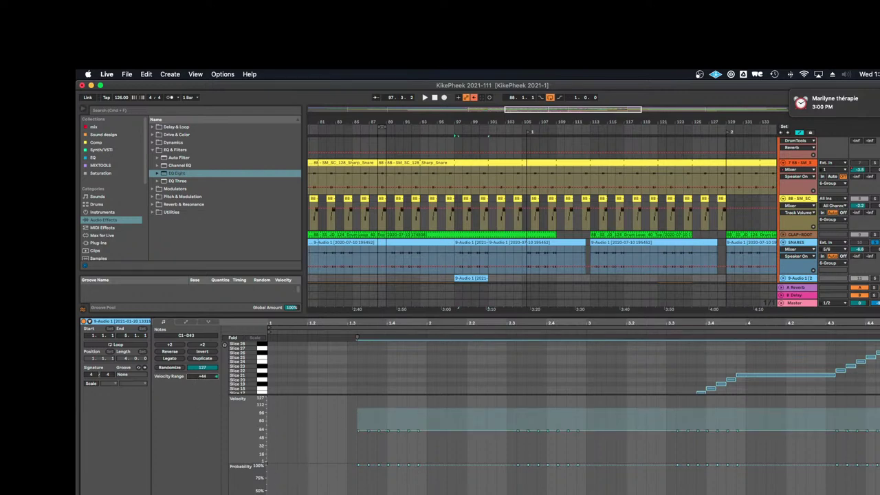
# Enlarge the note area and inspect individual slices such as 17, 22, 21 and 13, down to the lowest slices
pyautogui.moveTo(525, 396); pyautogui.dragTo(525, 427)
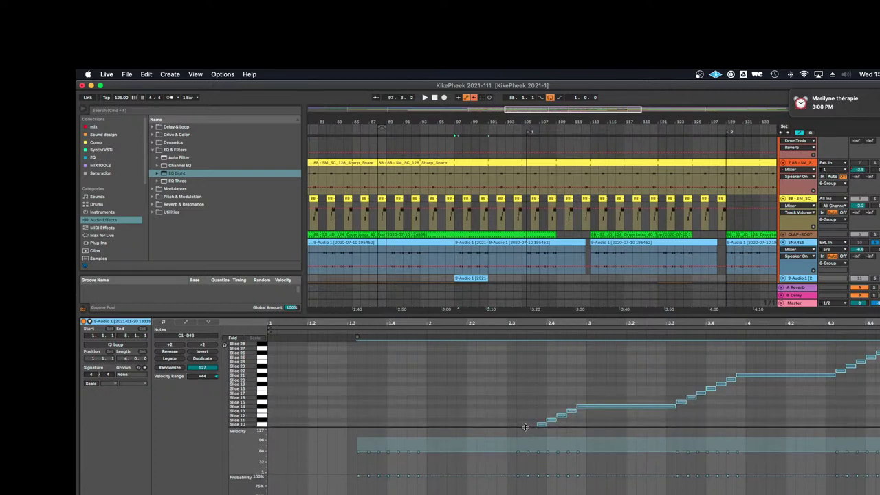
pyautogui.click(267, 394)
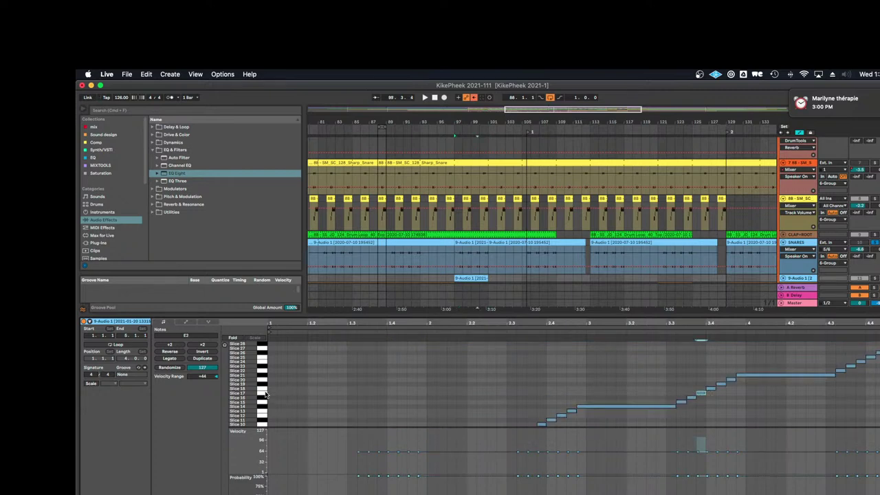
pyautogui.click(264, 373)
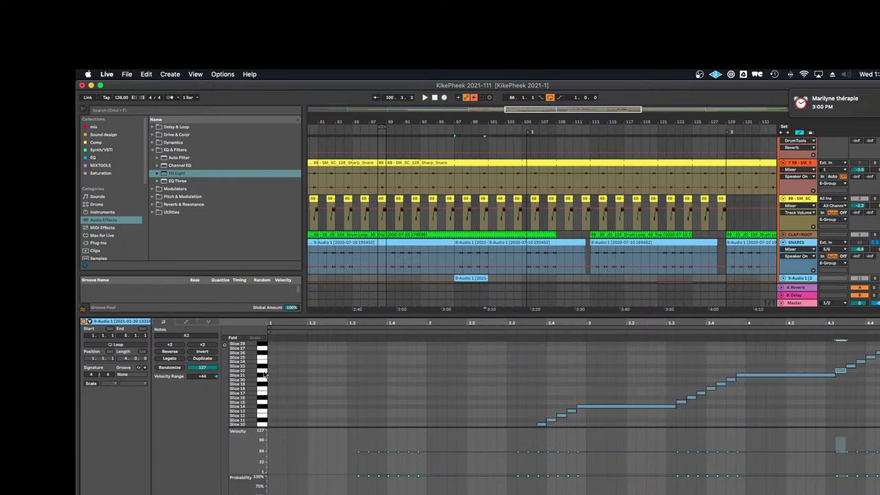
pyautogui.click(264, 378)
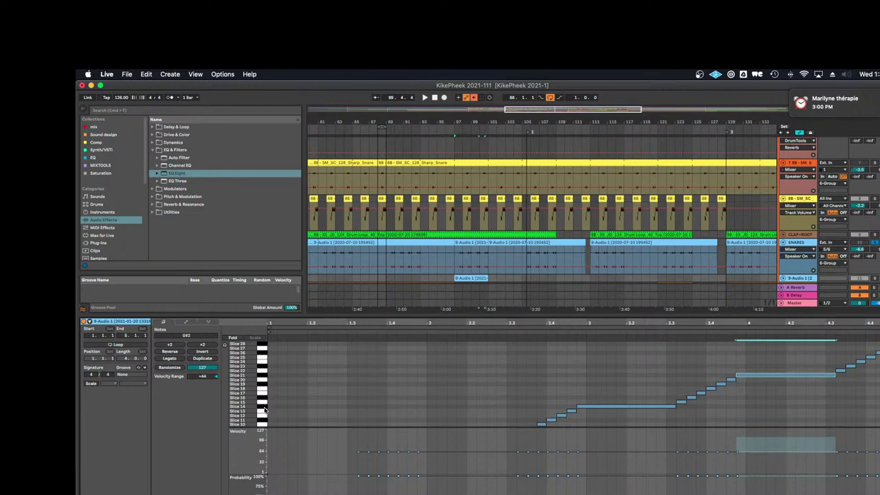
pyautogui.click(265, 412)
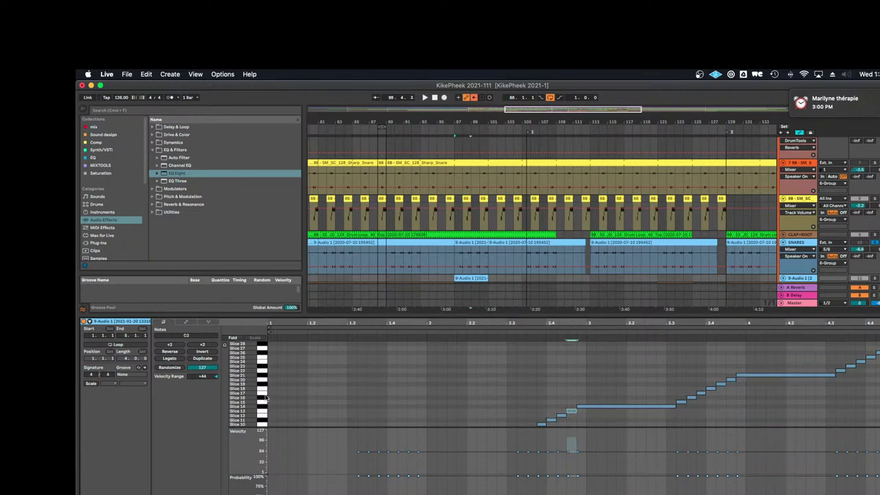
pyautogui.click(264, 380)
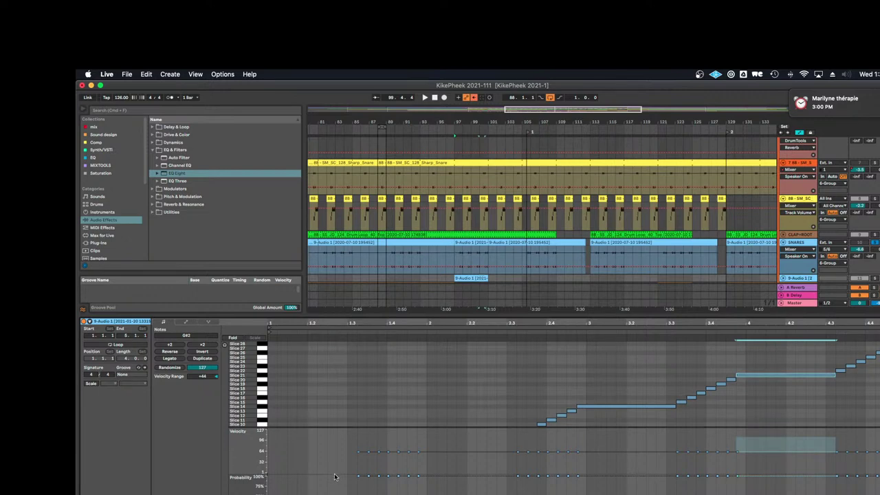
pyautogui.scroll(-5, 364, 402)
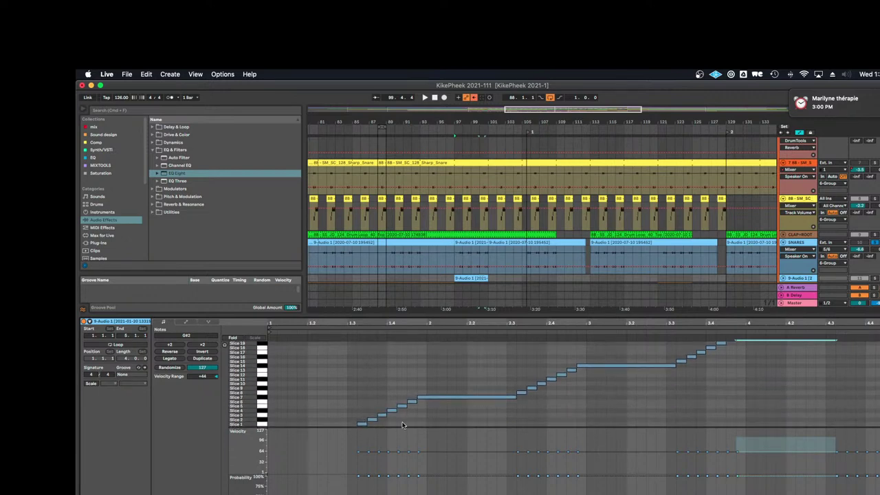
# Select slices 1 to 7 of the first phrase in the sliced SNARES clip and lower their probability well below 75%
pyautogui.moveTo(429, 422); pyautogui.dragTo(358, 397)
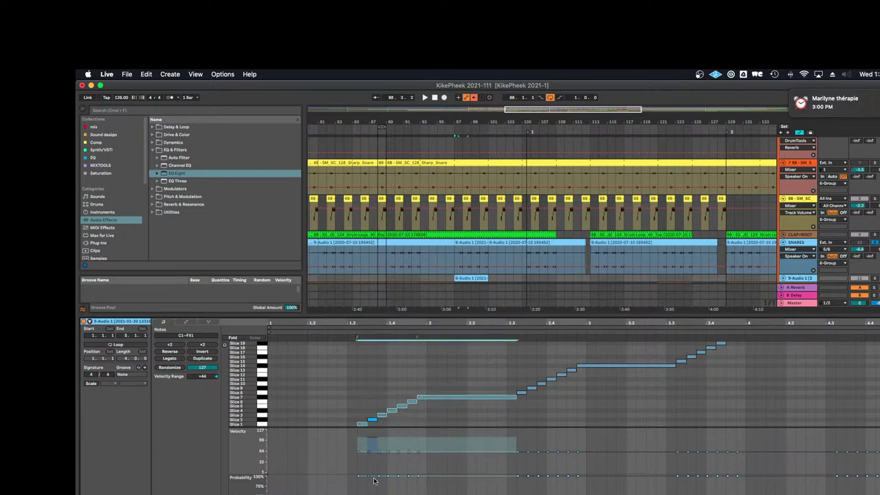
pyautogui.moveTo(357, 479); pyautogui.dragTo(358, 485)
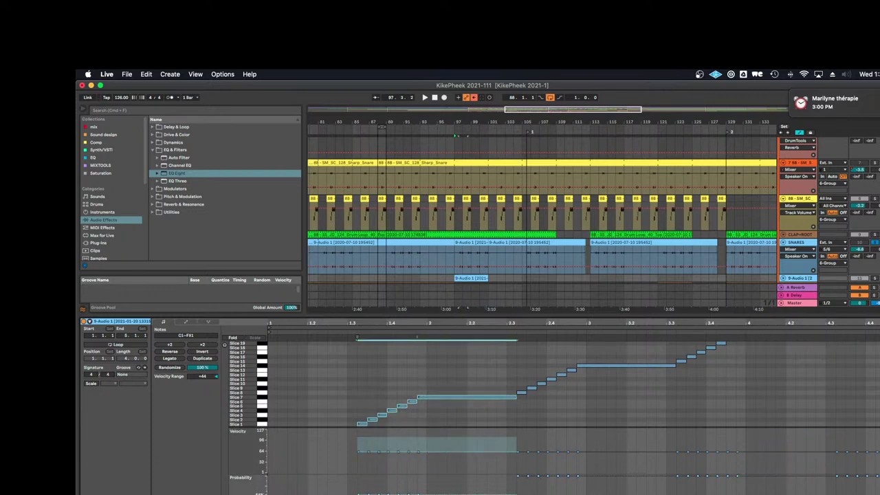
pyautogui.click(402, 486)
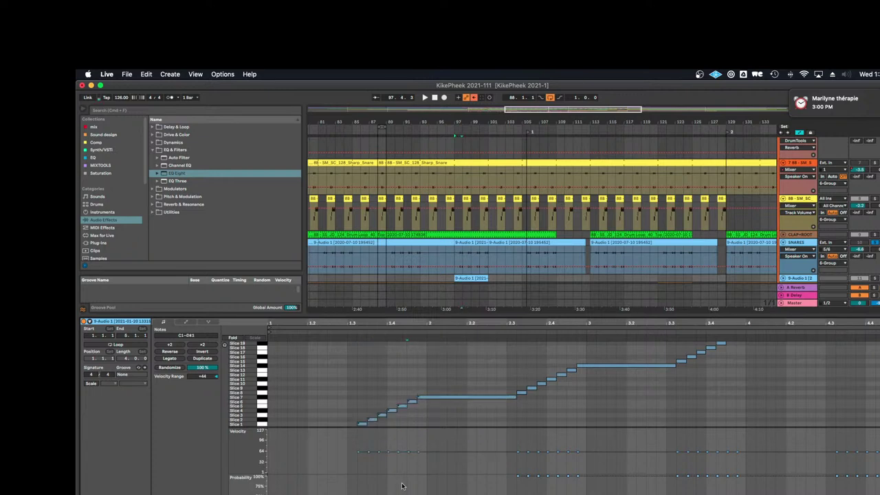
# Vary the probabilities within slices 2 to 7, with slice 4 at about 71% and slices 6 and 7 slightly higher
pyautogui.moveTo(387, 417); pyautogui.dragTo(517, 394)
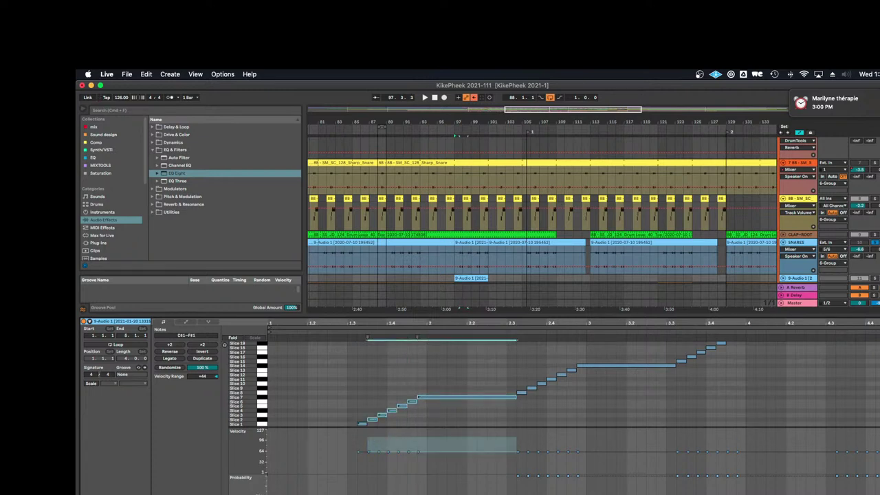
pyautogui.click(417, 415)
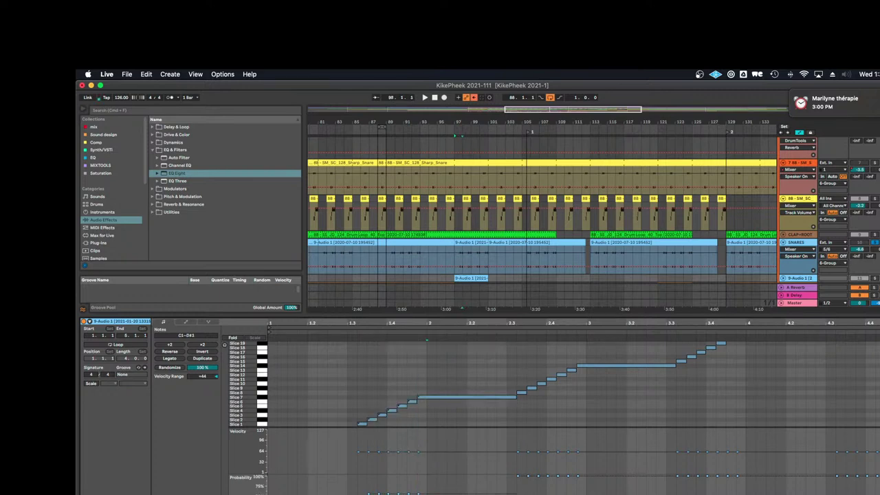
pyautogui.moveTo(427, 489); pyautogui.dragTo(394, 491)
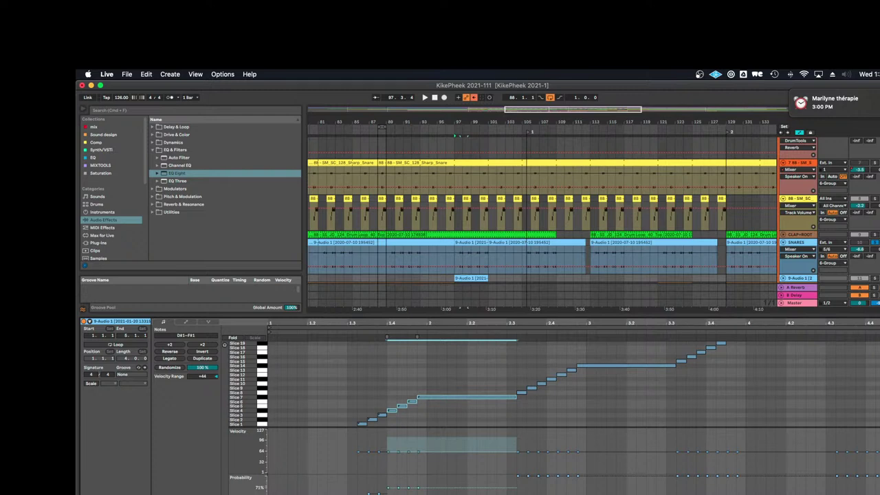
pyautogui.moveTo(387, 490); pyautogui.dragTo(408, 489)
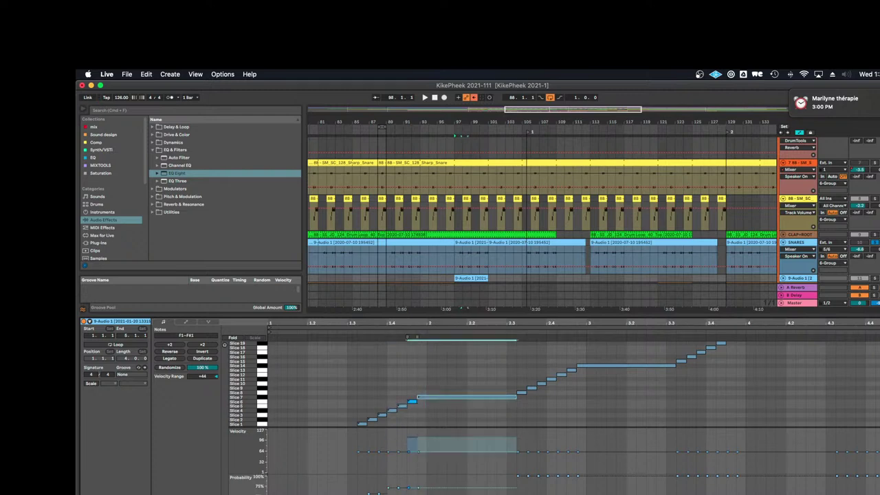
pyautogui.click(398, 488)
pyautogui.moveTo(398, 488); pyautogui.dragTo(398, 494)
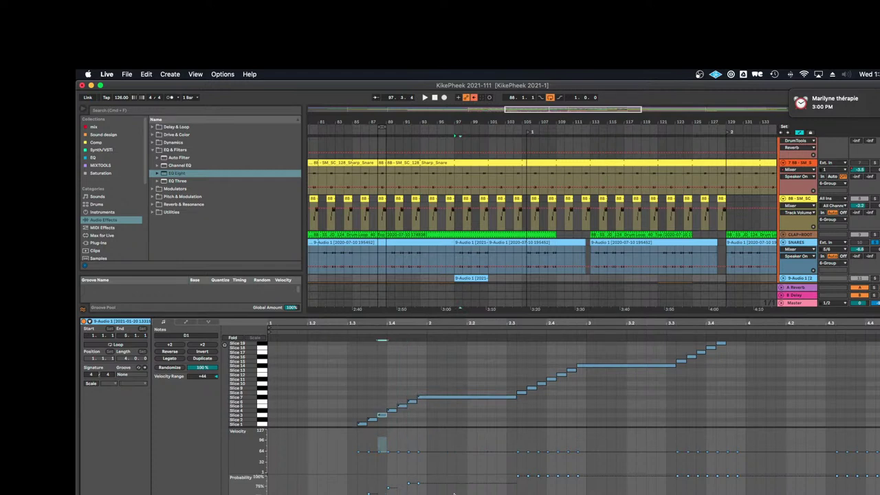
# Lower the probability of slices 8 to 14 in the second phrase and give individual notes differing values
pyautogui.moveTo(587, 494); pyautogui.dragTo(520, 476)
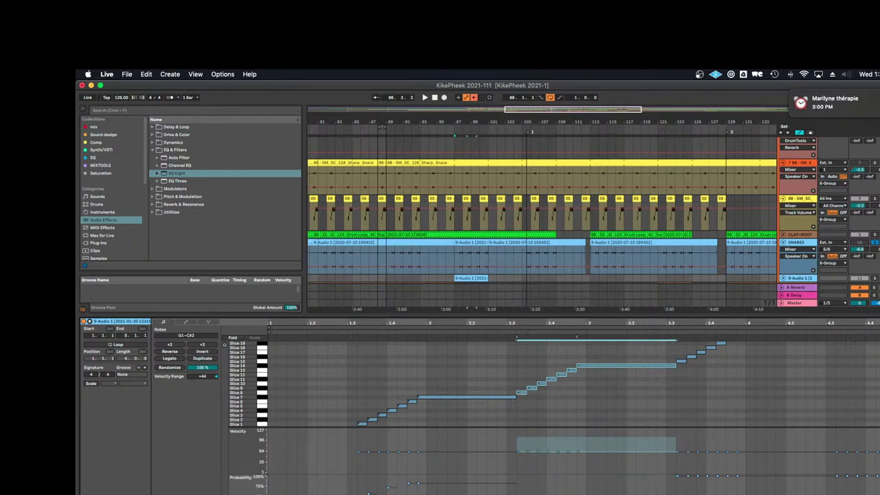
pyautogui.click(527, 480)
pyautogui.moveTo(528, 494); pyautogui.dragTo(528, 489)
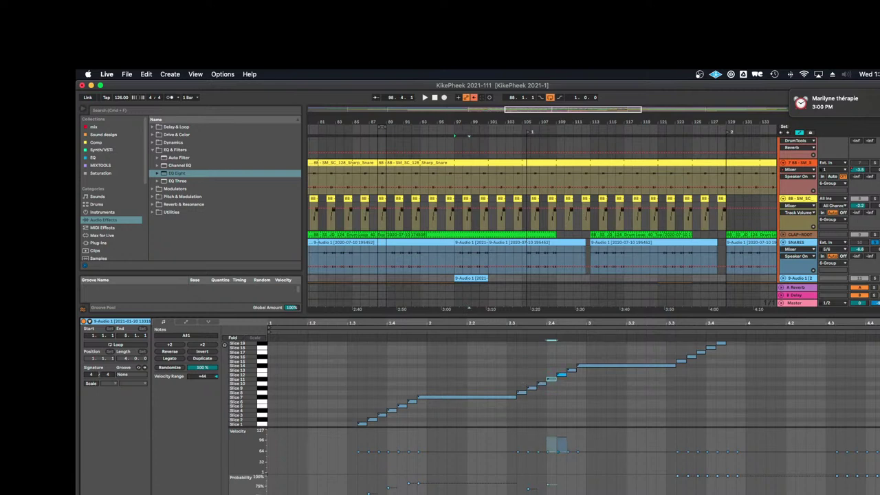
pyautogui.click(572, 370)
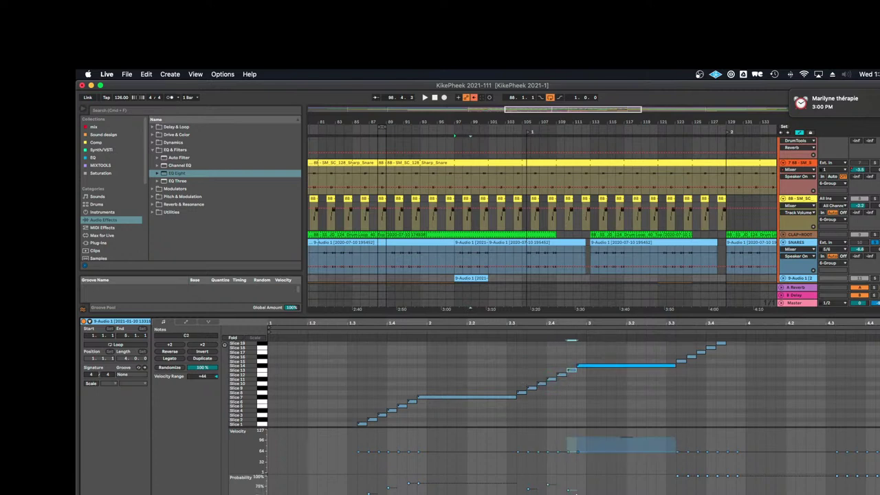
pyautogui.moveTo(579, 494); pyautogui.dragTo(579, 482)
# Lower the probability of slices 14 to 20, keep slice 21 at 100%, and lower the last phrase from slice 22 up
pyautogui.click(679, 490)
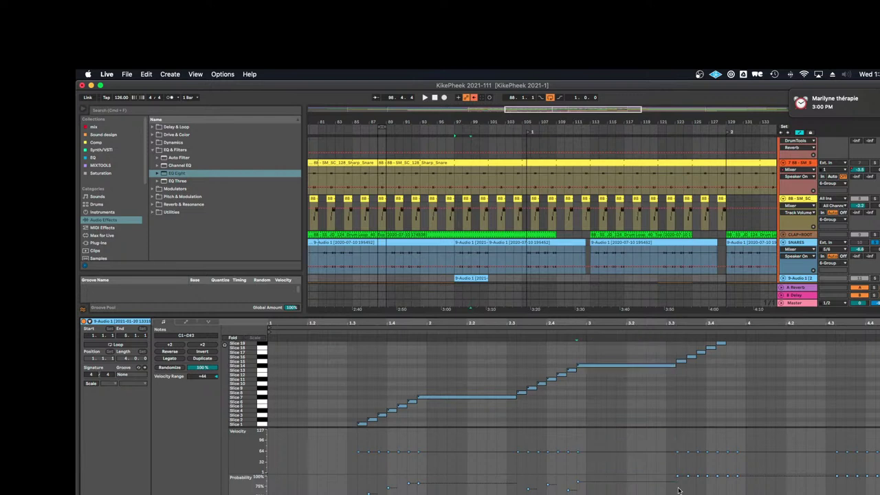
pyautogui.moveTo(751, 494); pyautogui.dragTo(686, 476)
pyautogui.hotkey('shift', 'Left')
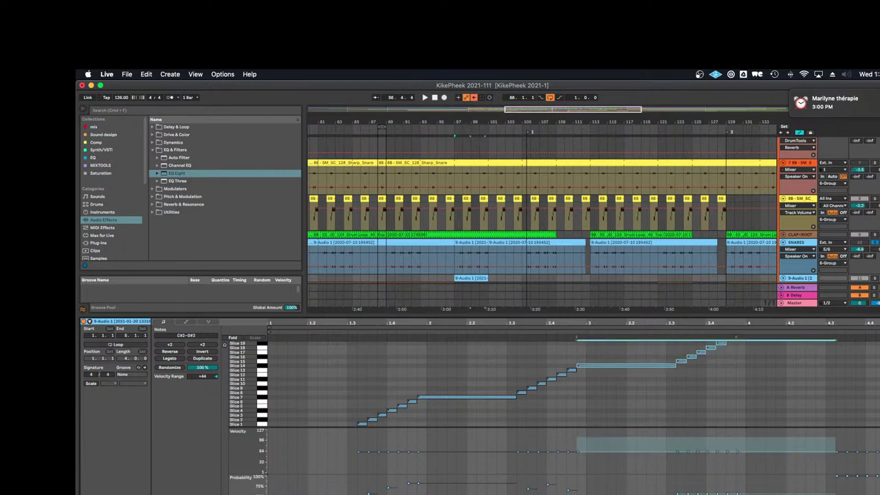
pyautogui.click(708, 491)
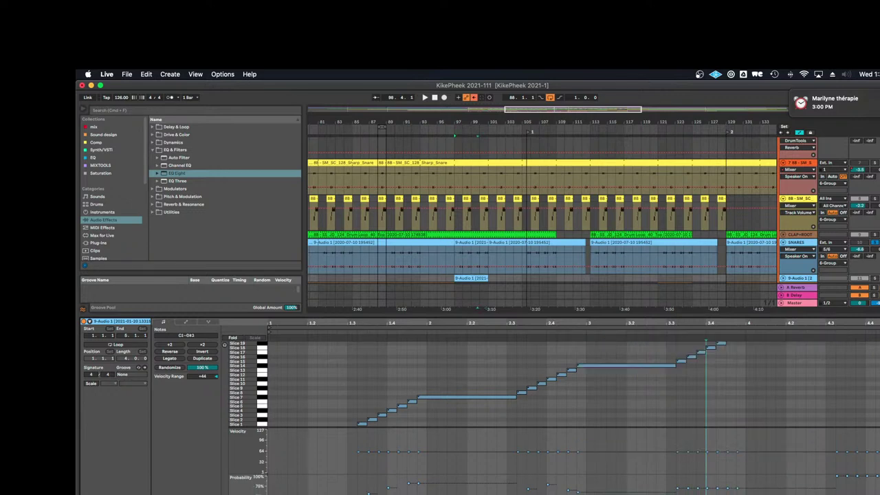
pyautogui.moveTo(738, 488); pyautogui.dragTo(740, 476)
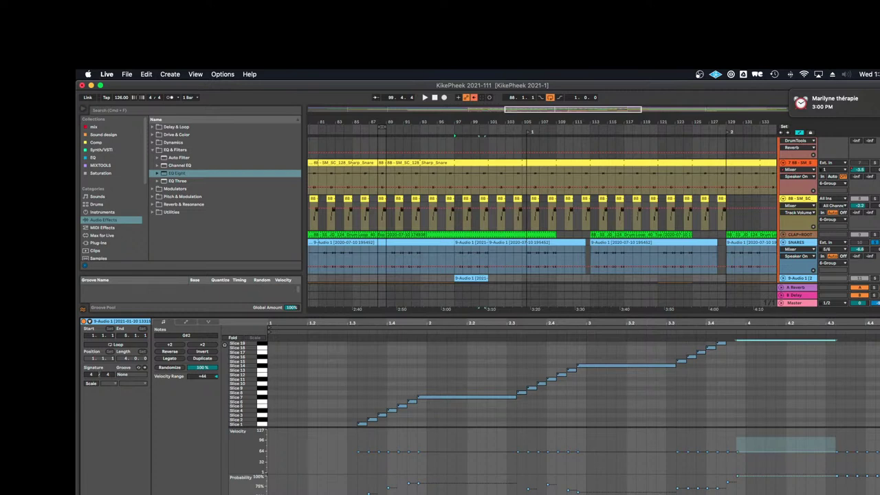
pyautogui.click(862, 477)
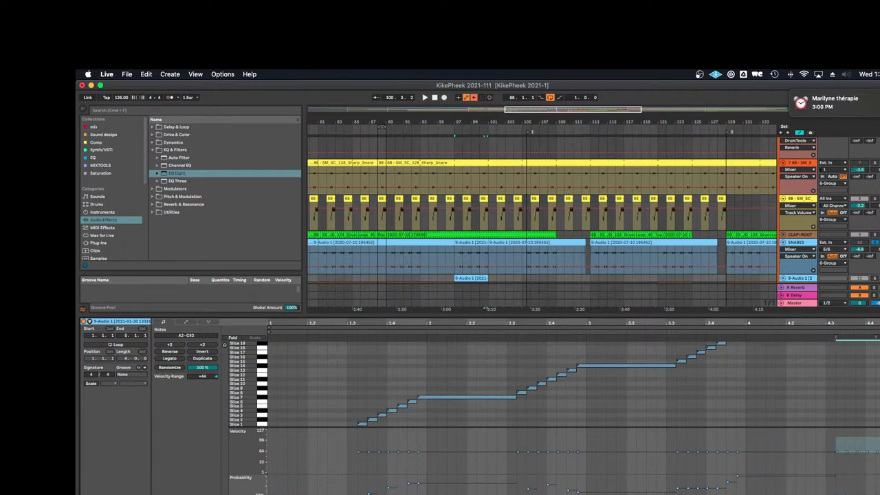
pyautogui.click(858, 469)
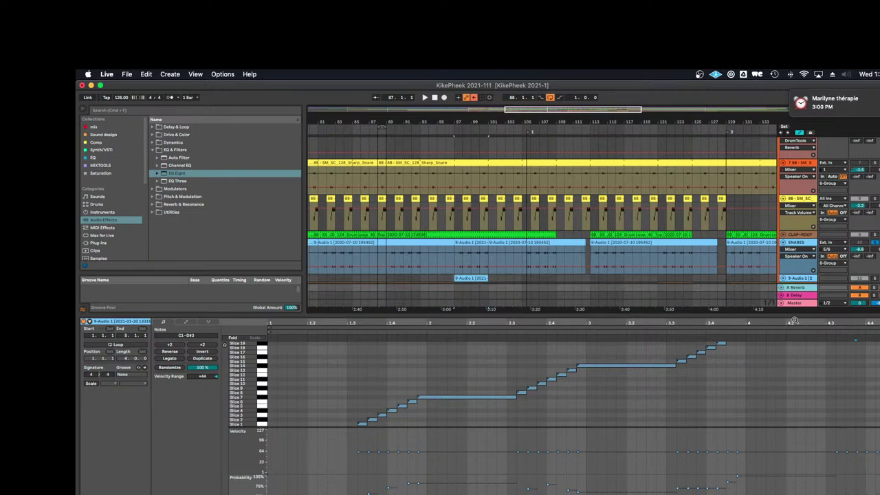
# Shrink the note editor, unfold the sliced SNARES track, and copy its four-bar clip from bar 97 to bars 105 and 89
pyautogui.moveTo(794, 314); pyautogui.dragTo(790, 444)
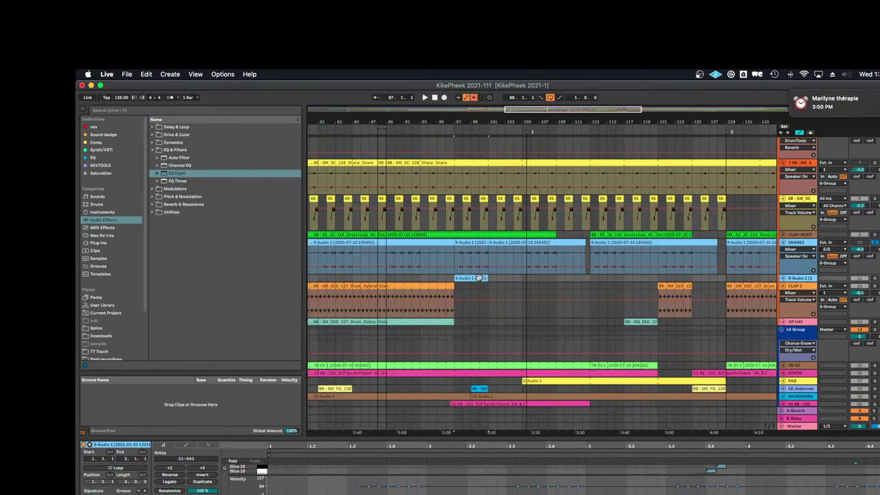
pyautogui.moveTo(479, 277); pyautogui.dragTo(555, 286)
pyautogui.click(784, 279)
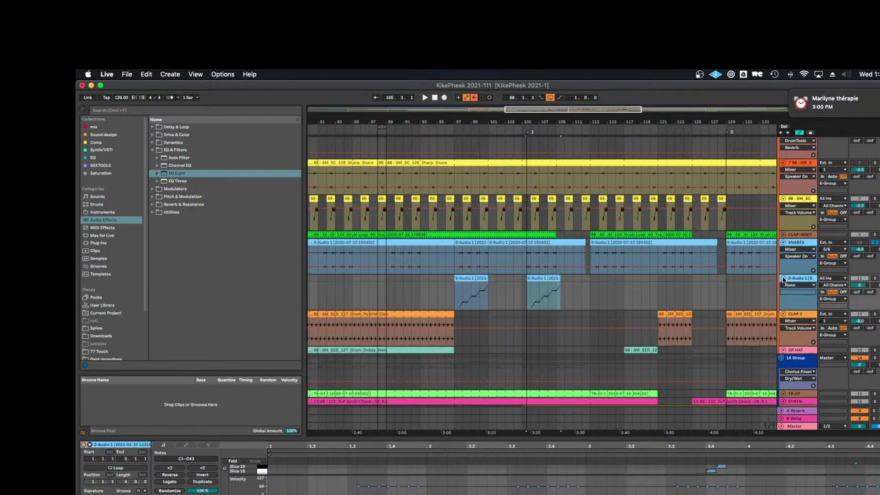
pyautogui.moveTo(553, 278); pyautogui.dragTo(552, 282)
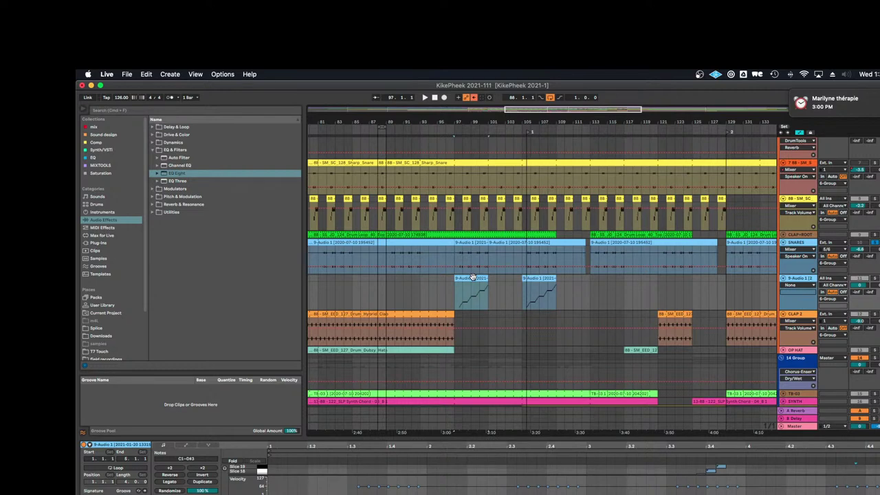
pyautogui.moveTo(472, 277); pyautogui.dragTo(403, 278)
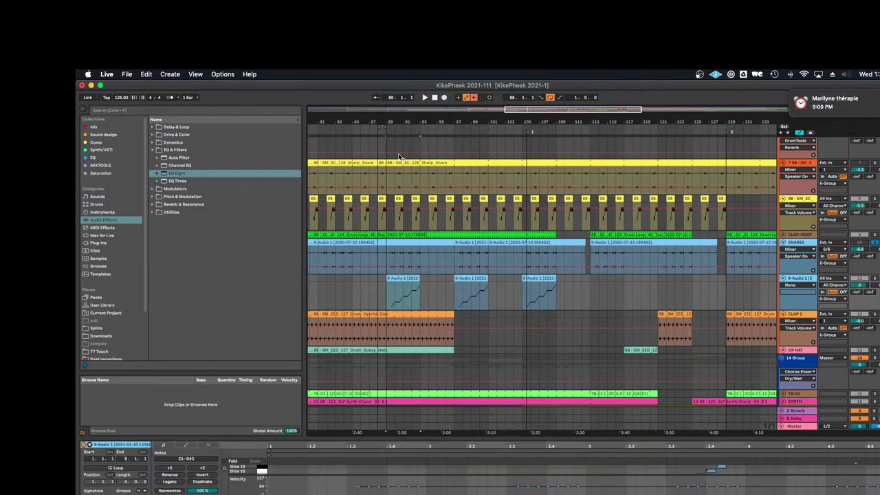
# Copy the sliced SNARES clip earlier in the arrangement at every eighth bar, from bar 81 back to bar 25
pyautogui.moveTo(383, 117); pyautogui.dragTo(557, 119)
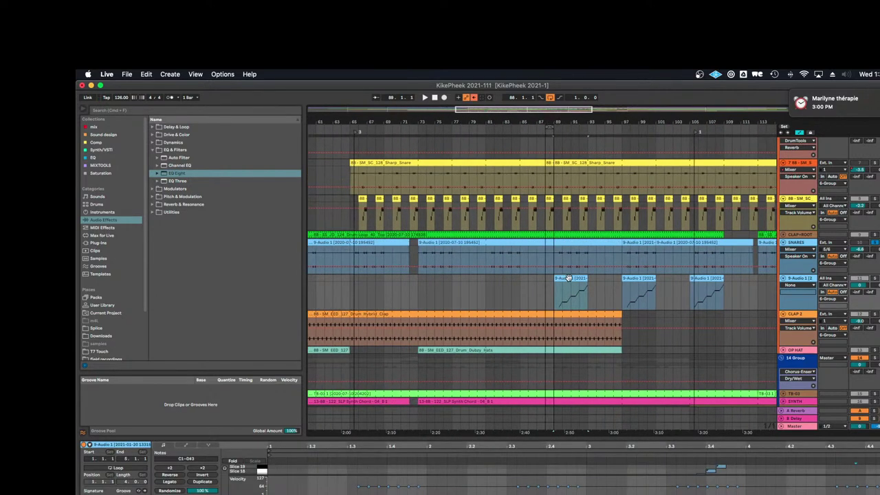
pyautogui.moveTo(567, 285); pyautogui.dragTo(365, 276)
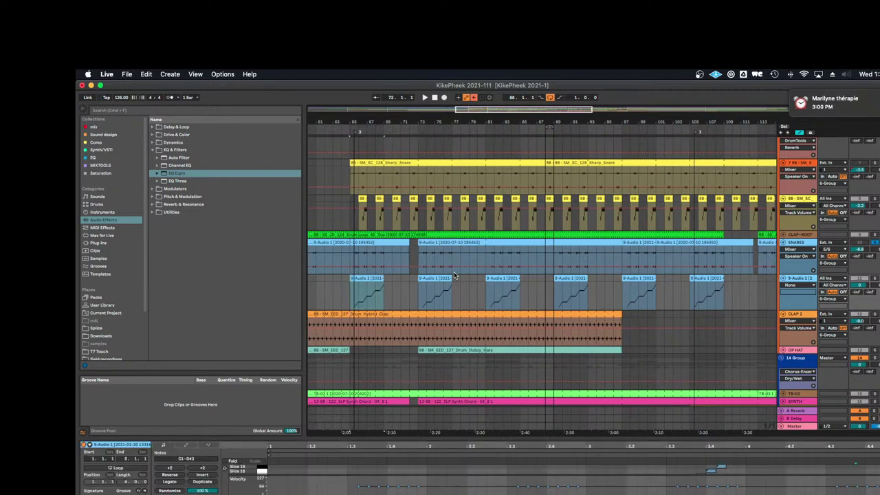
pyautogui.moveTo(550, 127); pyautogui.dragTo(663, 121)
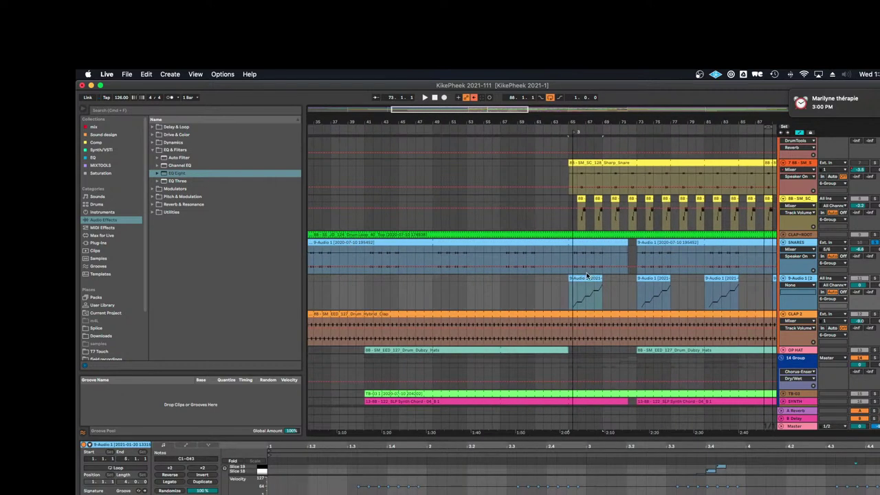
pyautogui.moveTo(586, 279); pyautogui.dragTo(357, 291)
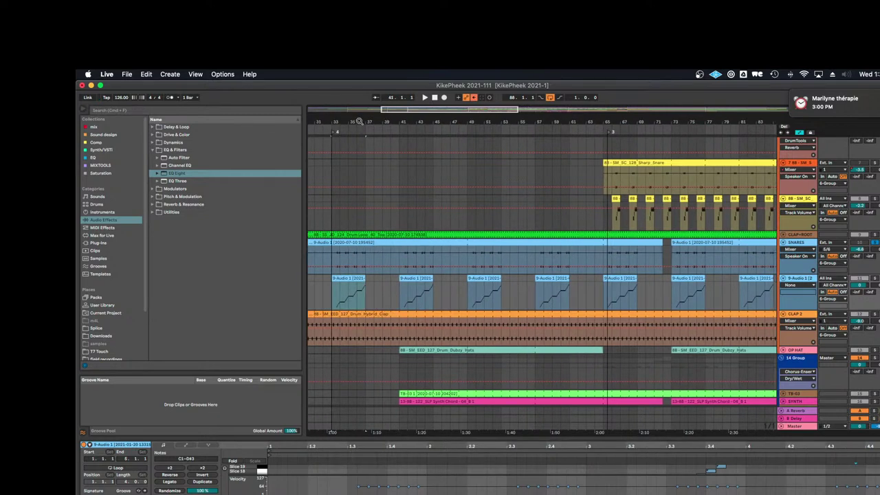
pyautogui.moveTo(359, 121); pyautogui.dragTo(607, 123)
pyautogui.moveTo(605, 278); pyautogui.dragTo(540, 280)
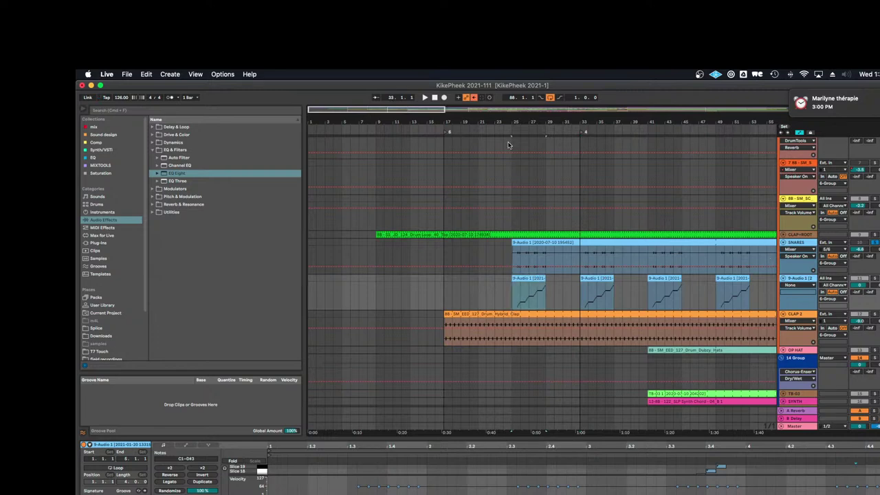
# During playback from bar 25, lower the sliced SNARES track to about -15.5 dB and the original SNARES track to about -8.7 dB
pyautogui.click(784, 234)
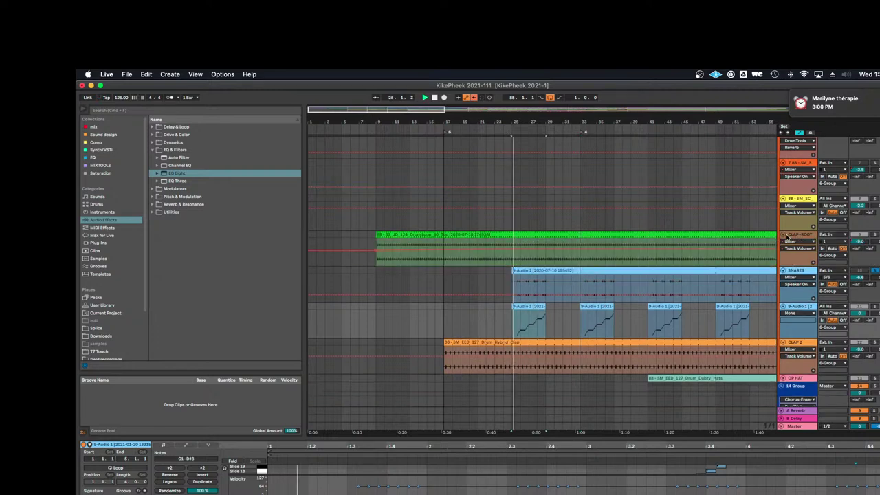
pyautogui.click(797, 273)
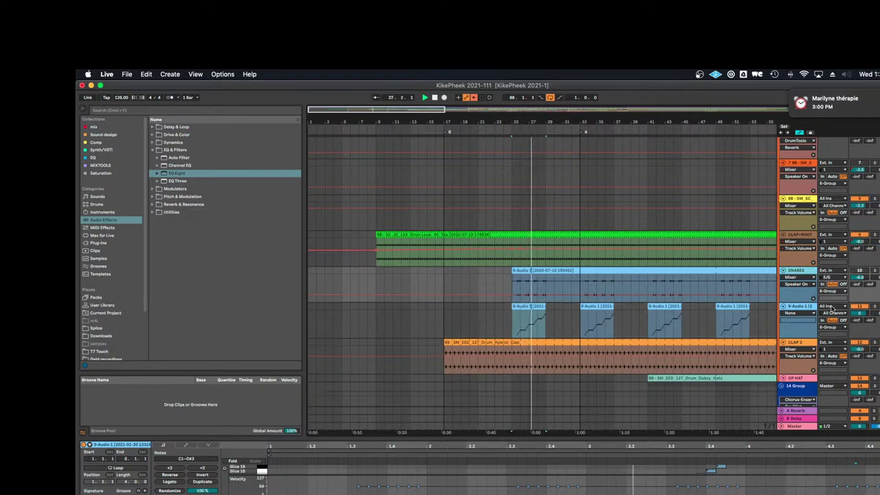
pyautogui.moveTo(860, 314); pyautogui.dragTo(859, 331)
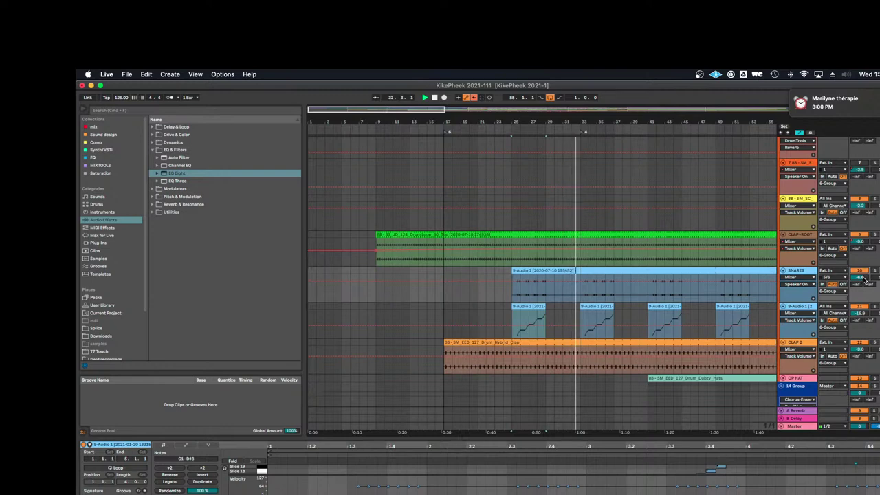
pyautogui.click(801, 307)
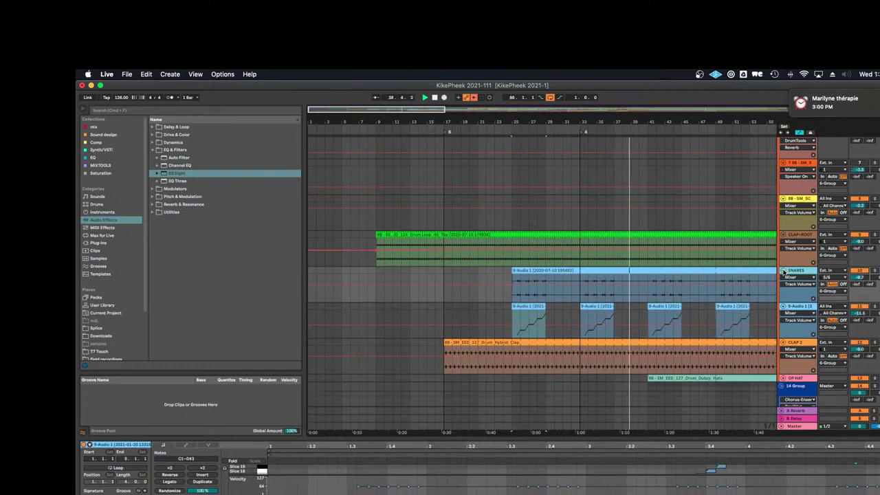
# Fold the SNARES track and its sliced MIDI track, and unfold the OP HAT track
pyautogui.click(783, 270)
pyautogui.click(783, 278)
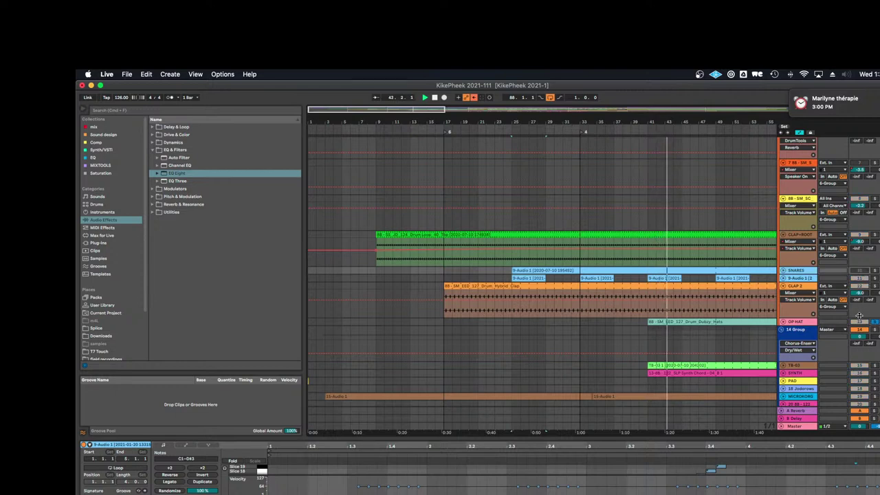
pyautogui.click(783, 322)
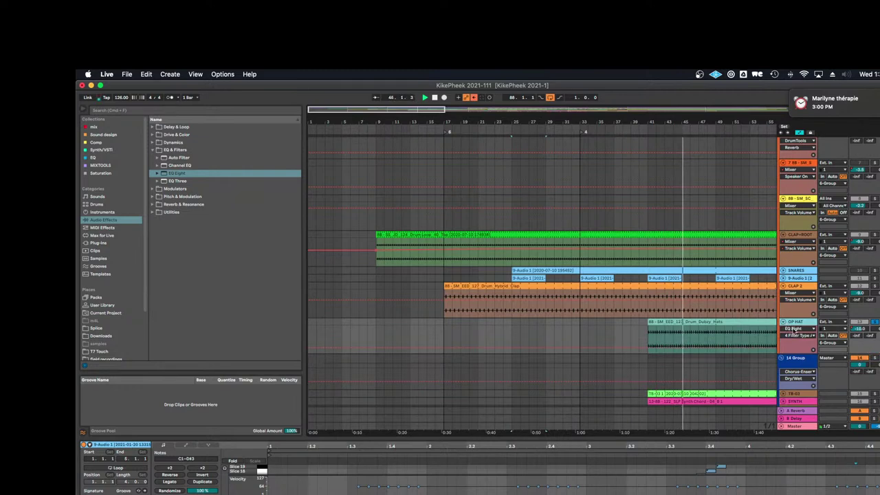
# Clear the solo so that all tracks play together, and select the 14 Group track
pyautogui.click(800, 370)
pyautogui.scroll(-1, 800, 370)
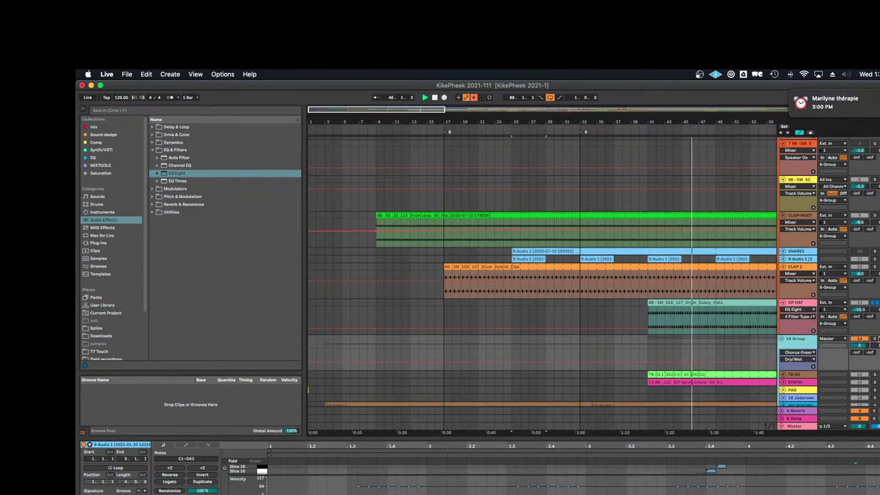
pyautogui.click(876, 339)
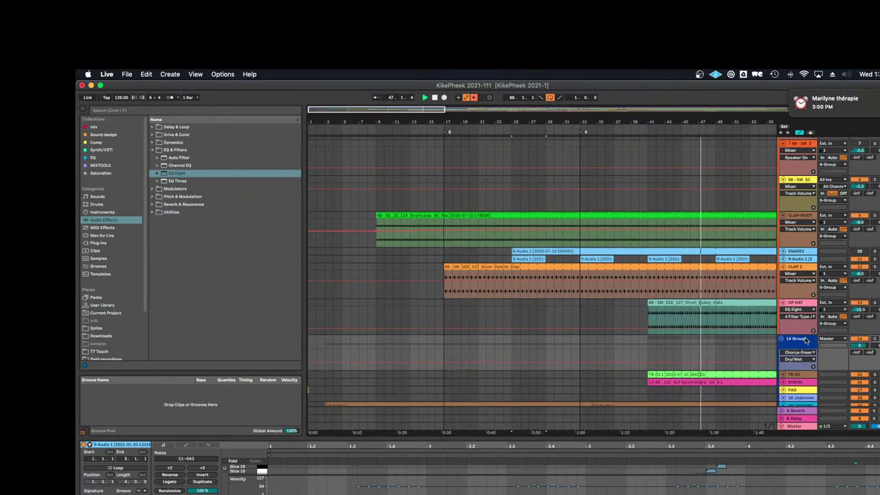
pyautogui.click(796, 343)
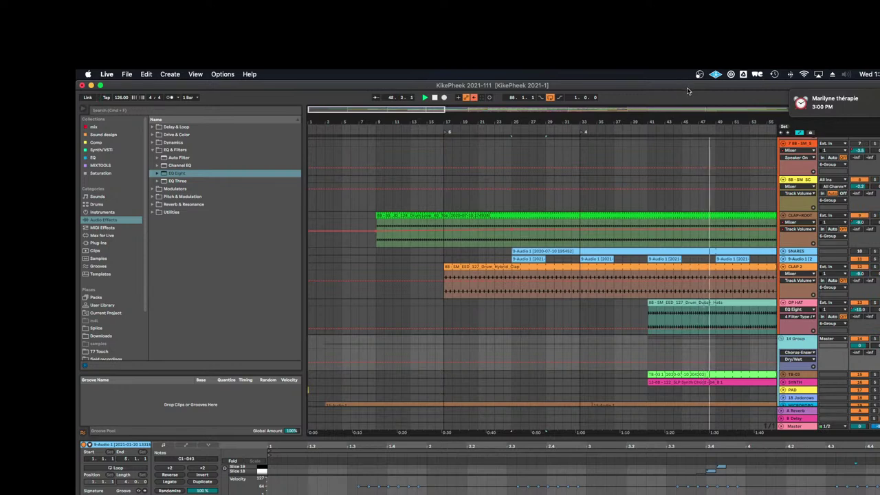
# Show the sliced SNARES track's drum rack and display the Controls page of its Slice 1 sampler
pyautogui.moveTo(689, 111); pyautogui.dragTo(786, 282)
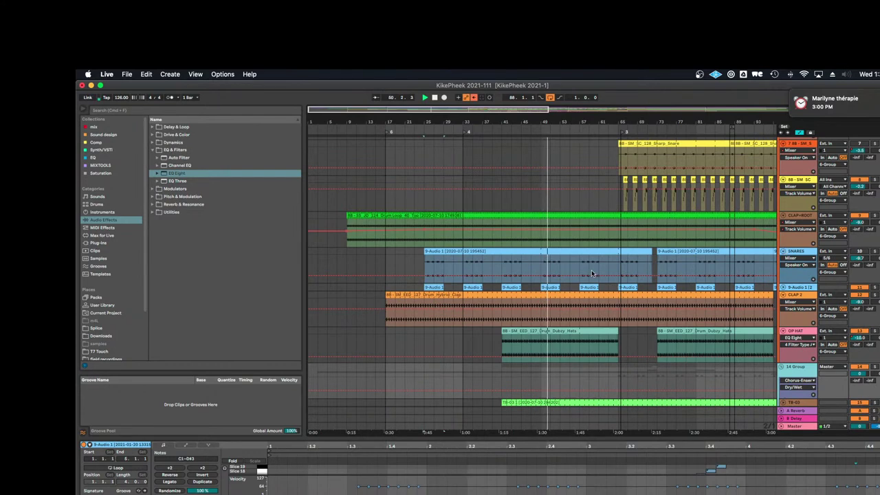
pyautogui.click(798, 287)
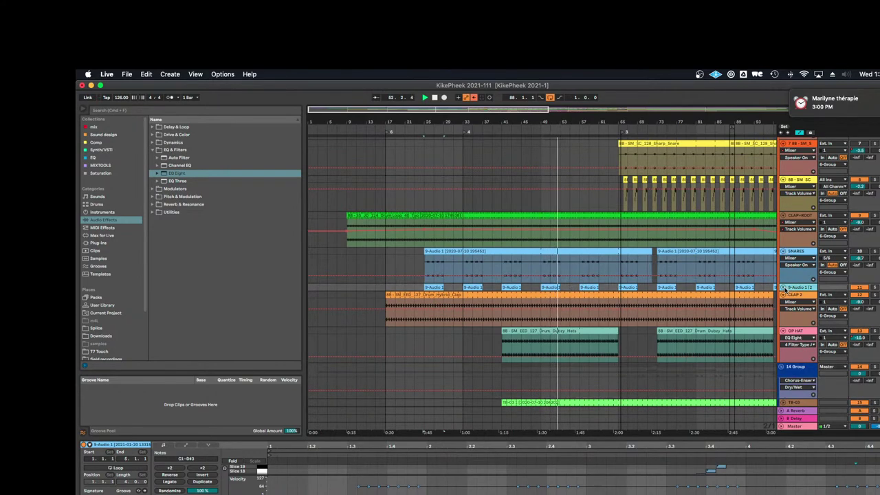
pyautogui.doubleClick(793, 287)
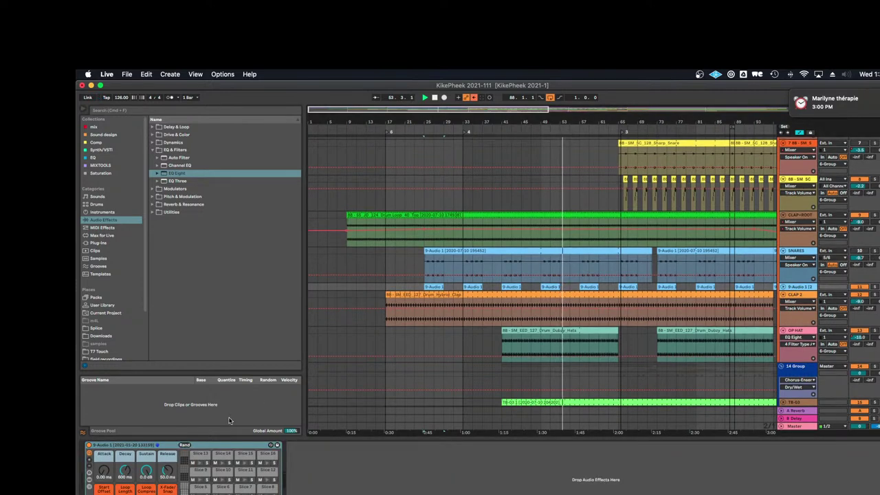
pyautogui.doubleClick(201, 494)
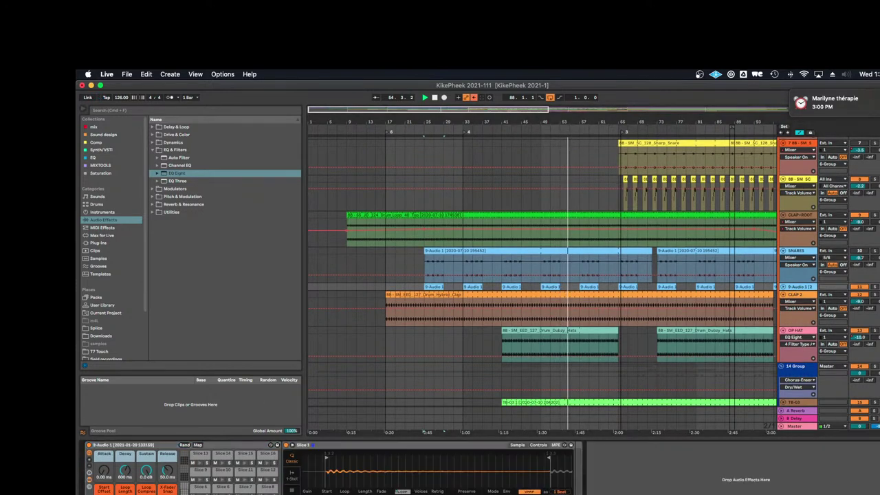
pyautogui.click(538, 446)
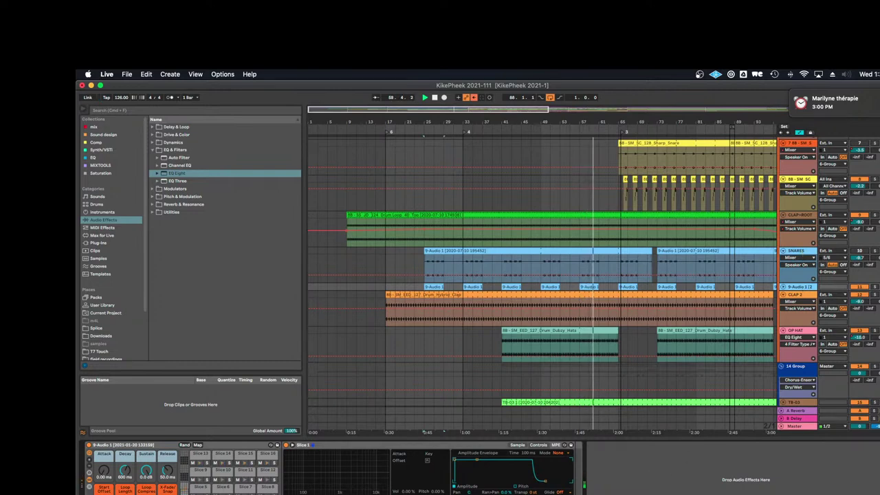
# Turn on Slice 1's LFO and copy that setting to all sibling slices
pyautogui.click(427, 461)
pyautogui.rightClick(427, 461)
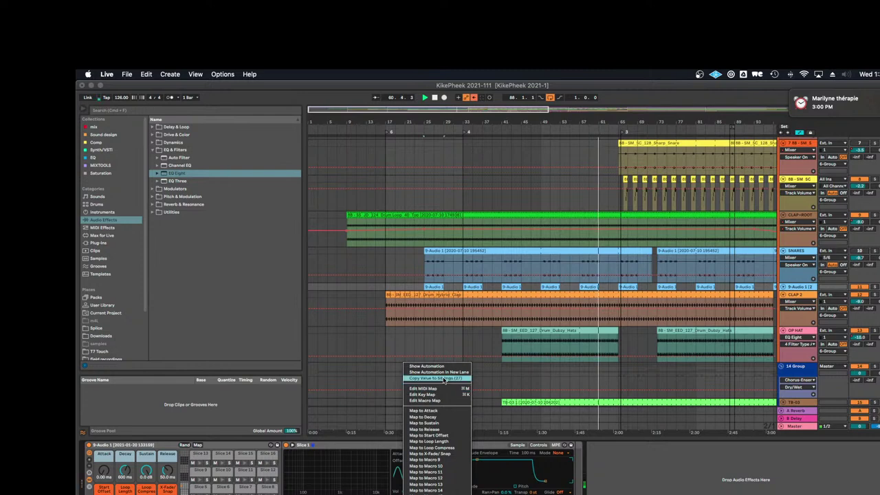
pyautogui.click(444, 379)
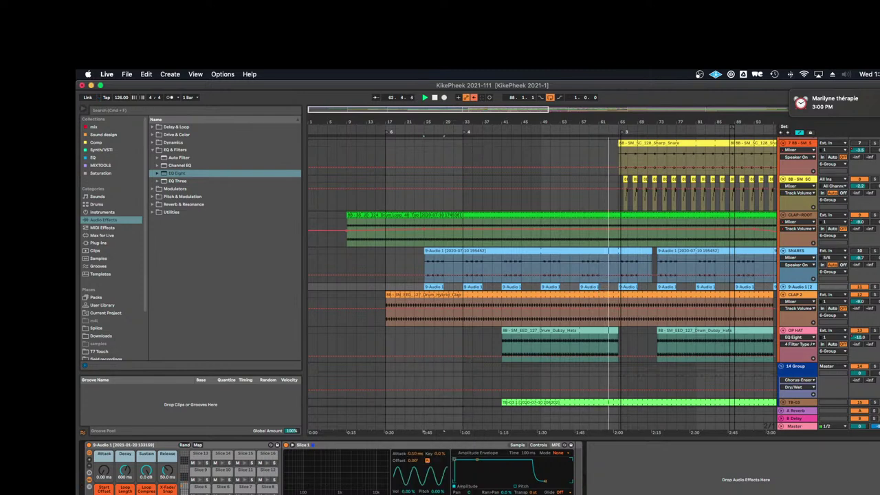
# Give Slice 1's LFO a stepped waveform with pan modulation and copy these LFO settings to all sibling slices
pyautogui.rightClick(409, 491)
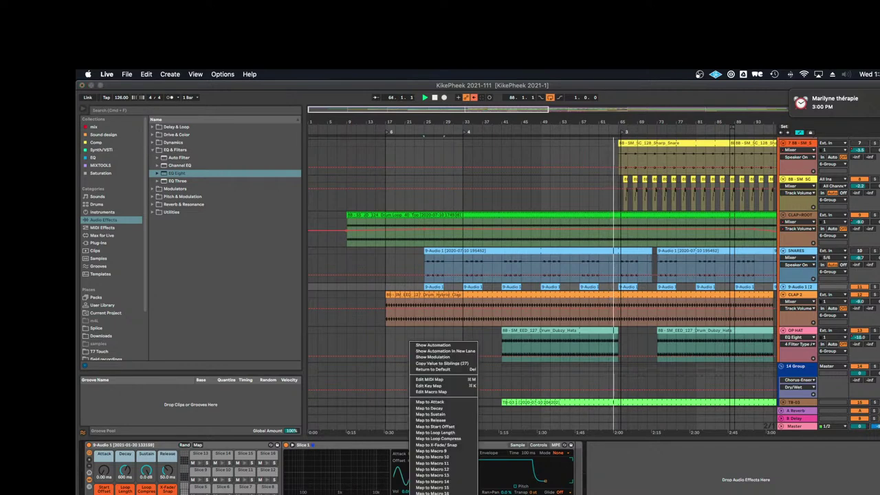
pyautogui.click(451, 369)
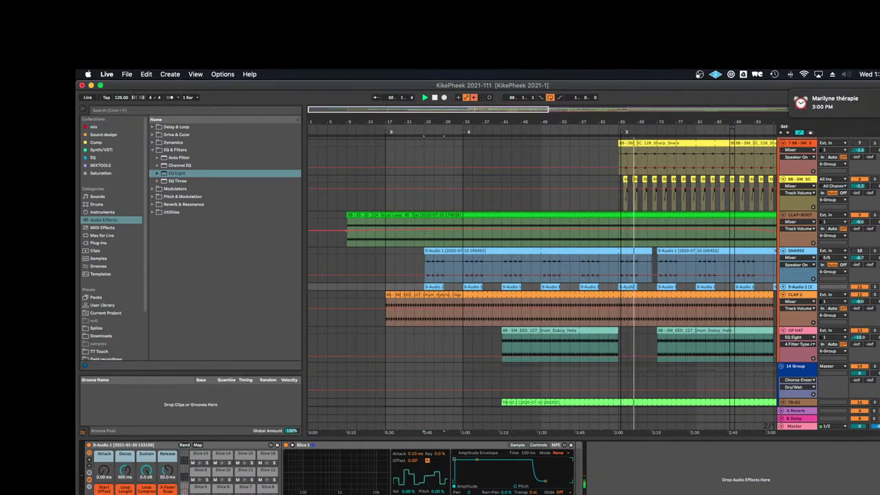
pyautogui.rightClick(410, 492)
pyautogui.click(464, 363)
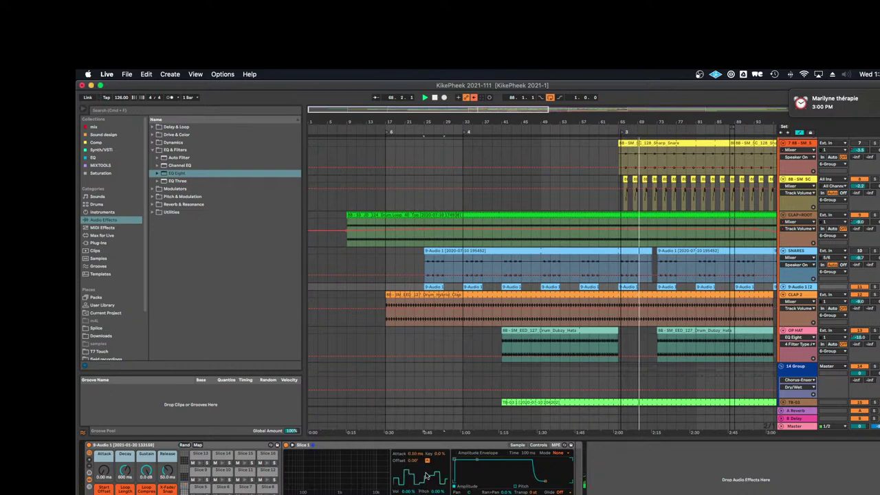
pyautogui.rightClick(411, 490)
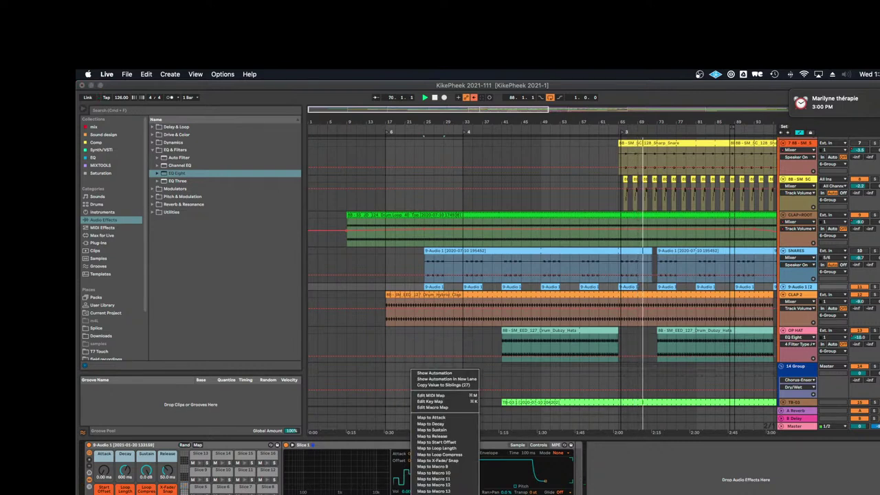
pyautogui.click(438, 385)
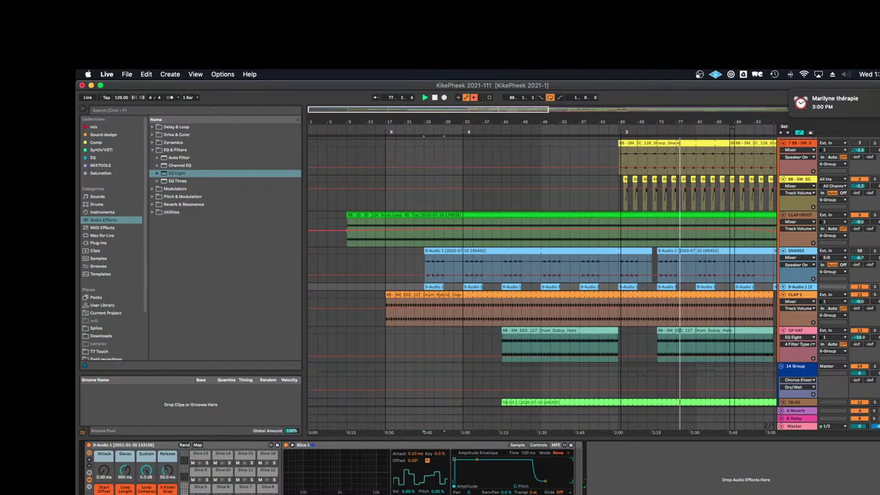
pyautogui.rightClick(411, 492)
pyautogui.click(438, 365)
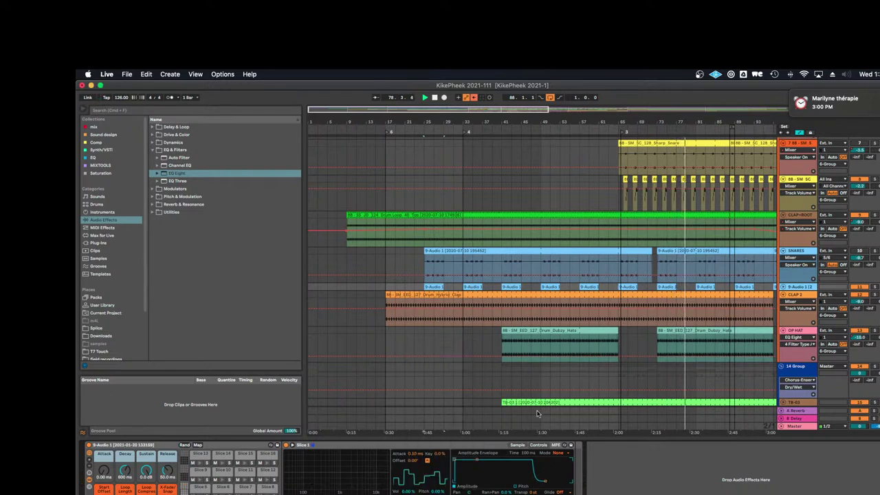
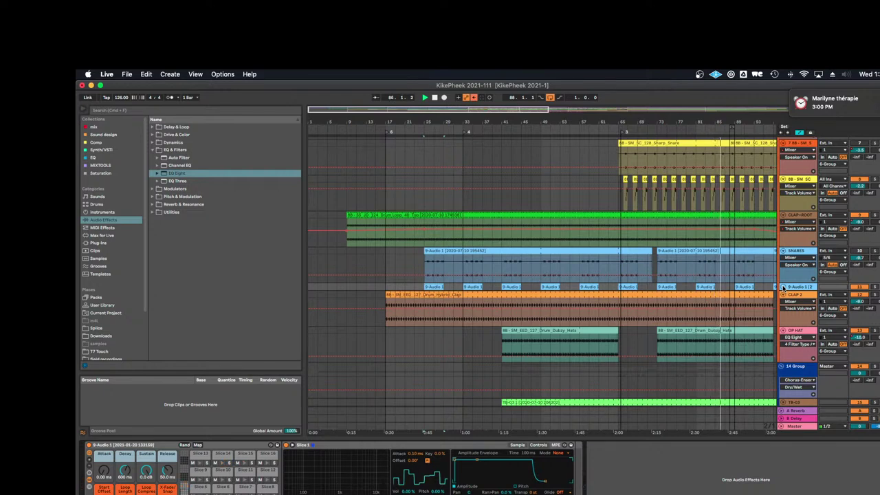
# Show the whole arrangement and fold the Sharp Snare audio track and its sliced MIDI track
pyautogui.scroll(3, 719, 299)
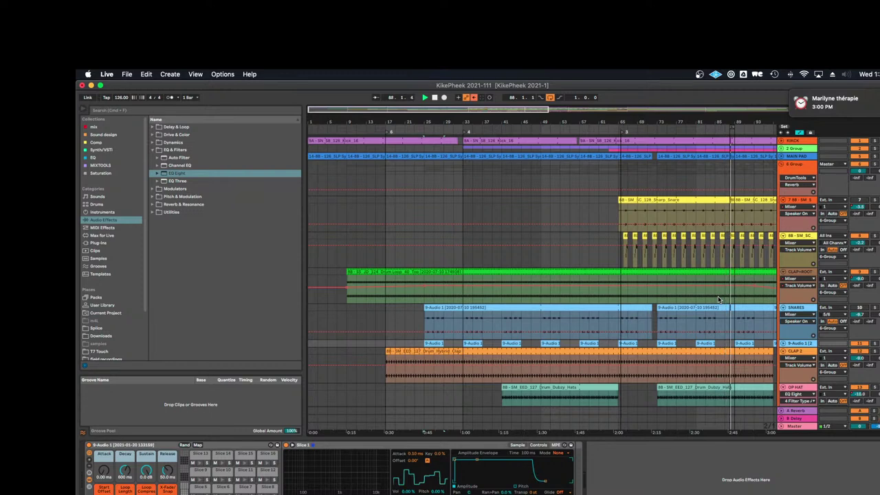
pyautogui.moveTo(673, 122); pyautogui.dragTo(673, 90)
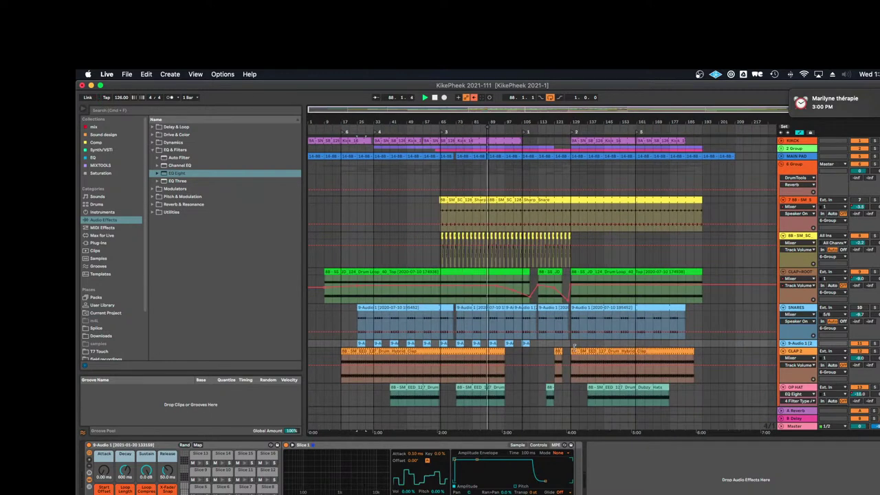
pyautogui.click(783, 236)
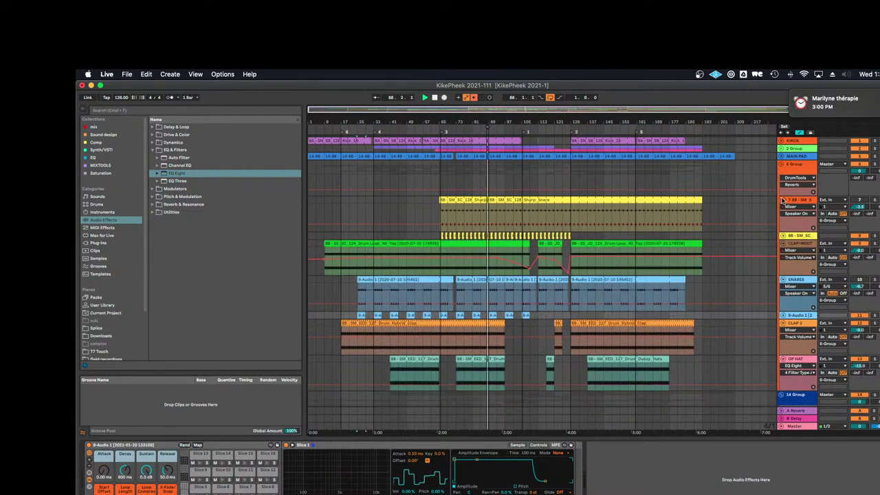
pyautogui.click(783, 200)
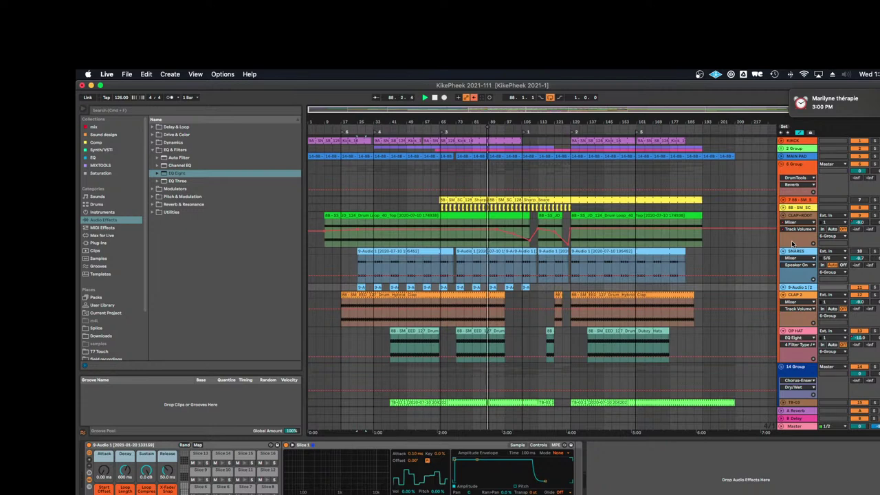
# Unfold the sliced SNARES track and the sliced Sharp Snare MIDI track
pyautogui.scroll(-3, 653, 283)
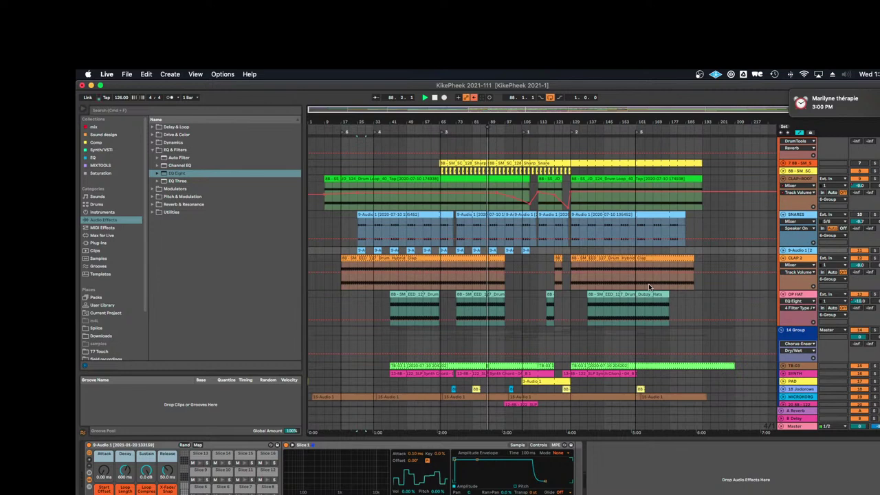
pyautogui.click(783, 252)
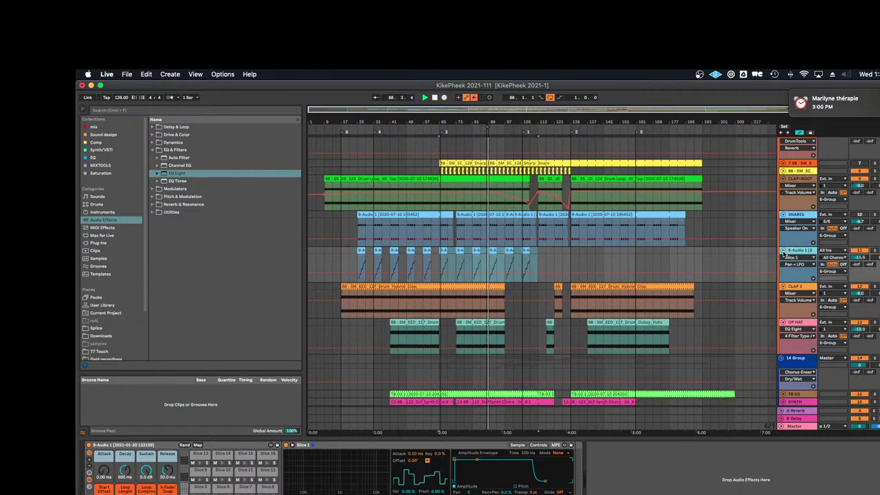
pyautogui.scroll(2, 642, 286)
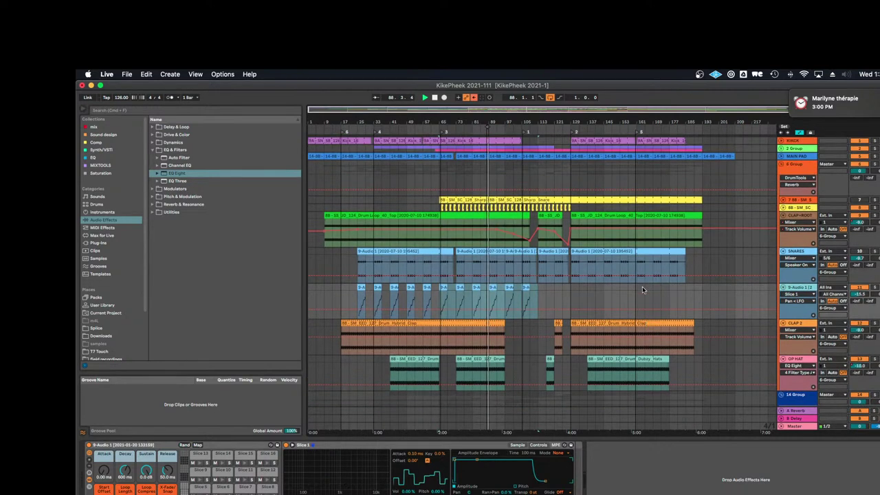
pyautogui.click(806, 208)
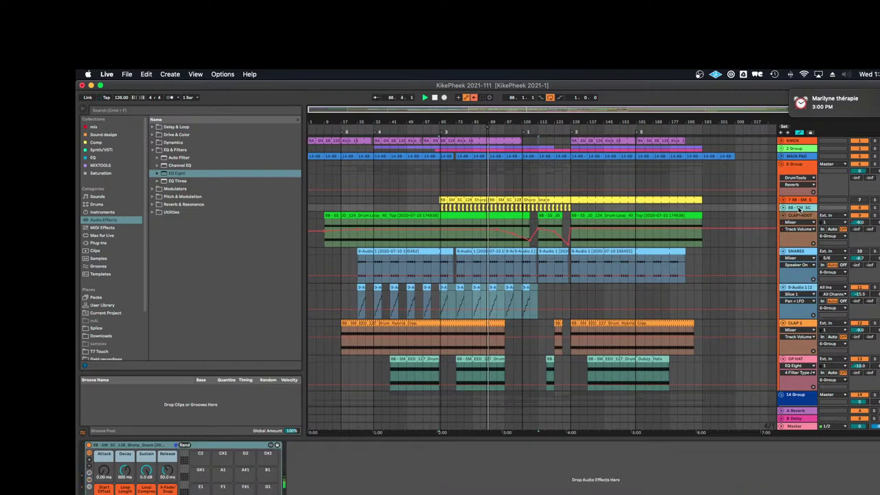
pyautogui.click(783, 208)
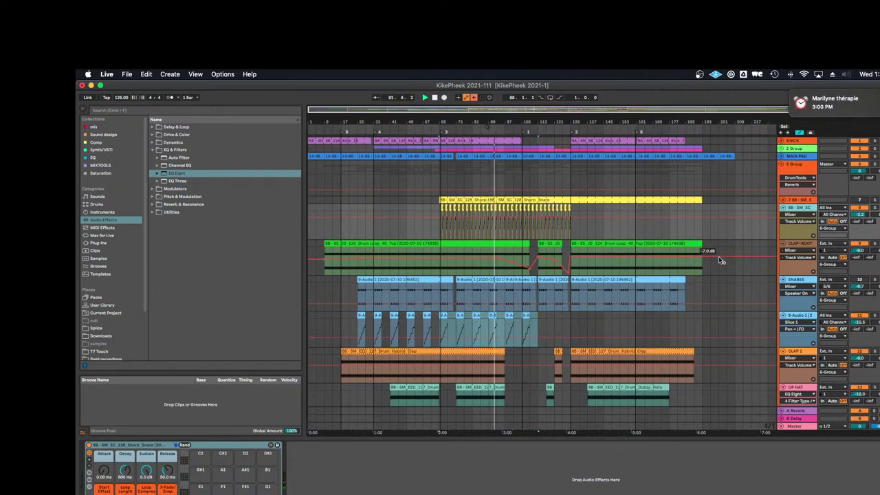
# Fold the CLAP 2 track and raise the sliced SNARES track to about -10.9 dB
pyautogui.click(789, 315)
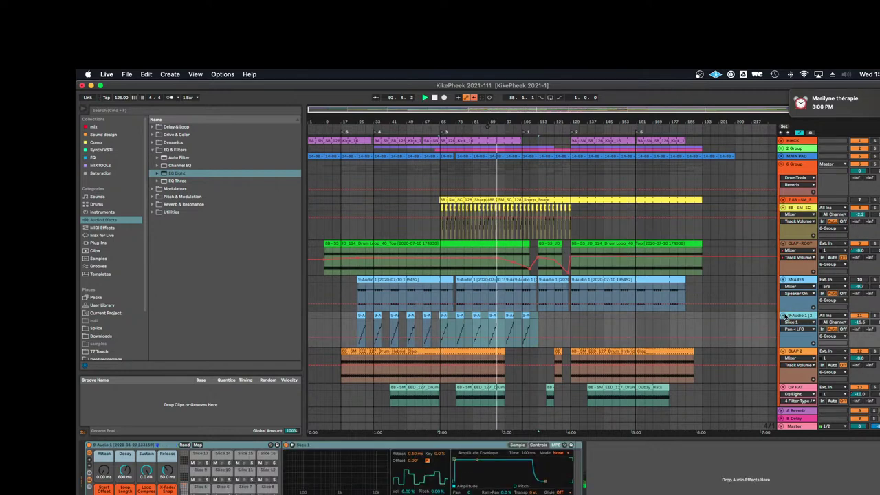
pyautogui.scroll(-3, 786, 315)
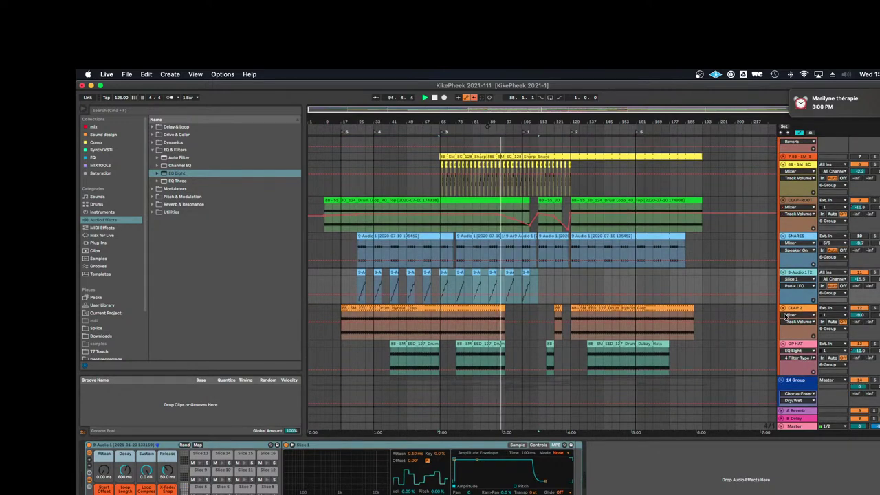
pyautogui.click(793, 309)
pyautogui.click(783, 310)
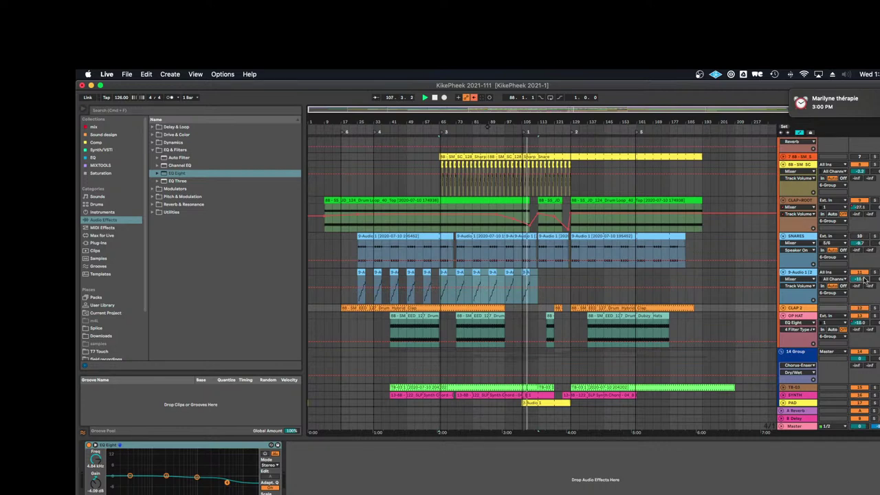
# Add LFO volume modulation to Slice 1 of the sliced SNARES rack and copy the amount to all sibling slices
pyautogui.click(801, 274)
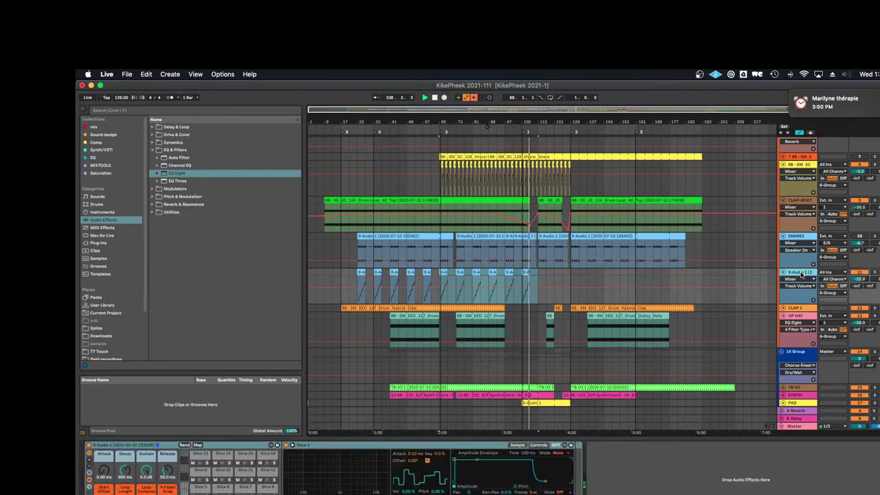
pyautogui.click(406, 491)
pyautogui.moveTo(406, 491); pyautogui.dragTo(407, 488)
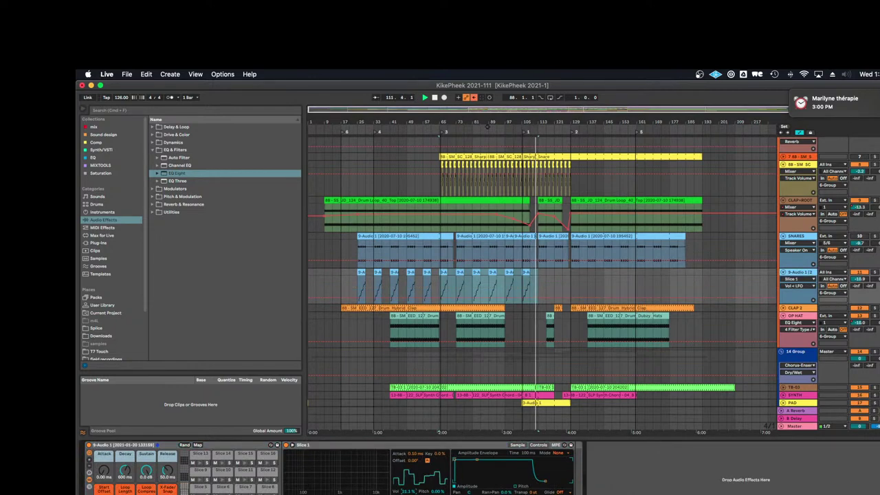
pyautogui.rightClick(406, 489)
pyautogui.click(437, 356)
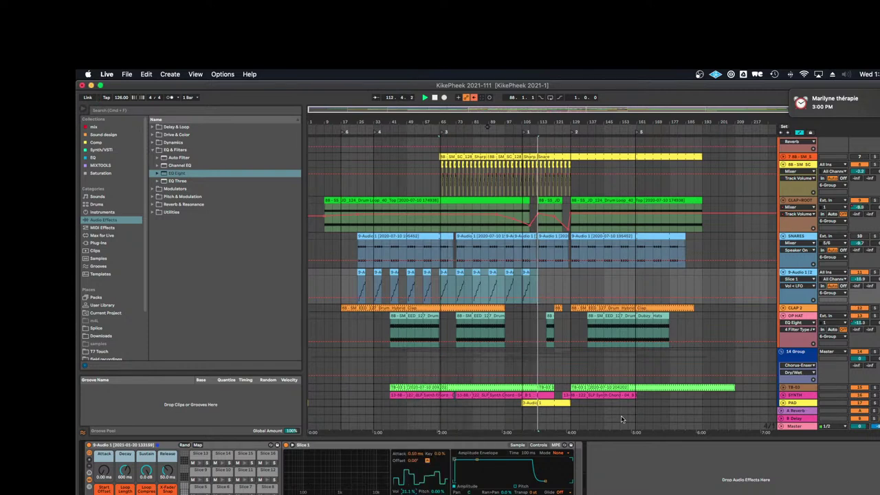
# Duplicate the sliced SNARES clips of bars 73 to 113 so they repeat from bar 113, and select the OP HAT track
pyautogui.click(526, 272)
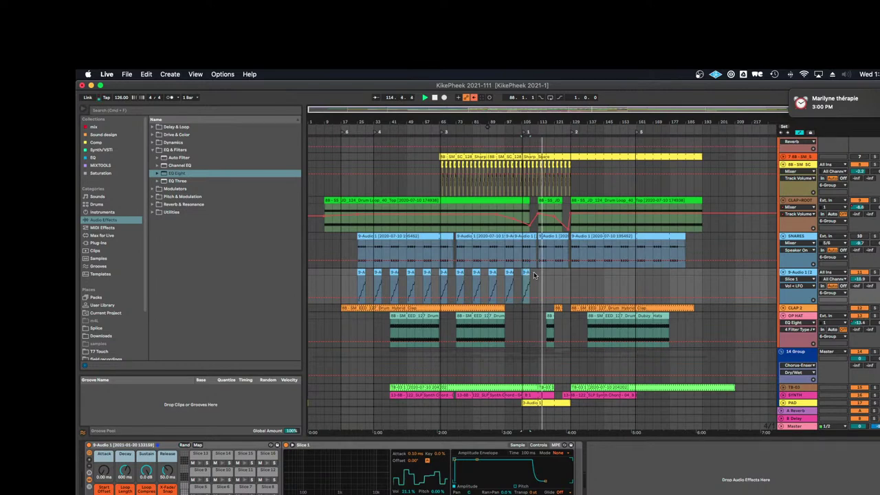
pyautogui.moveTo(537, 272); pyautogui.dragTo(452, 273)
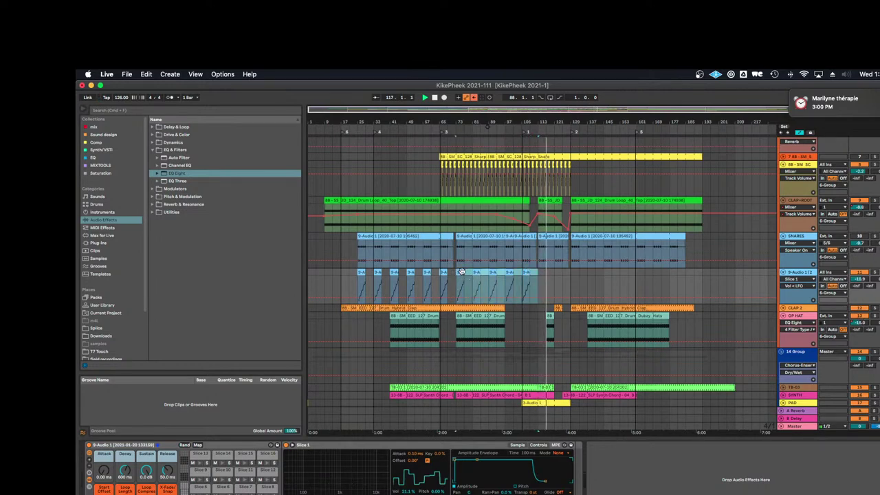
pyautogui.press('super+d')
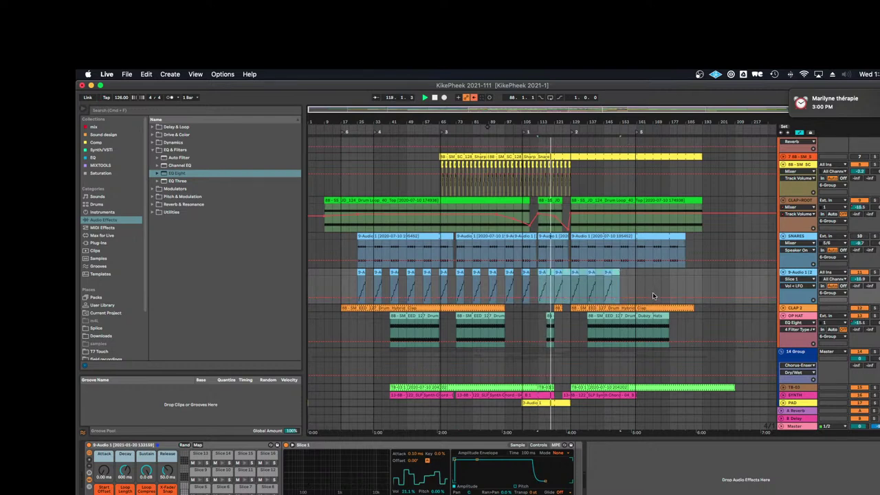
pyautogui.click(807, 317)
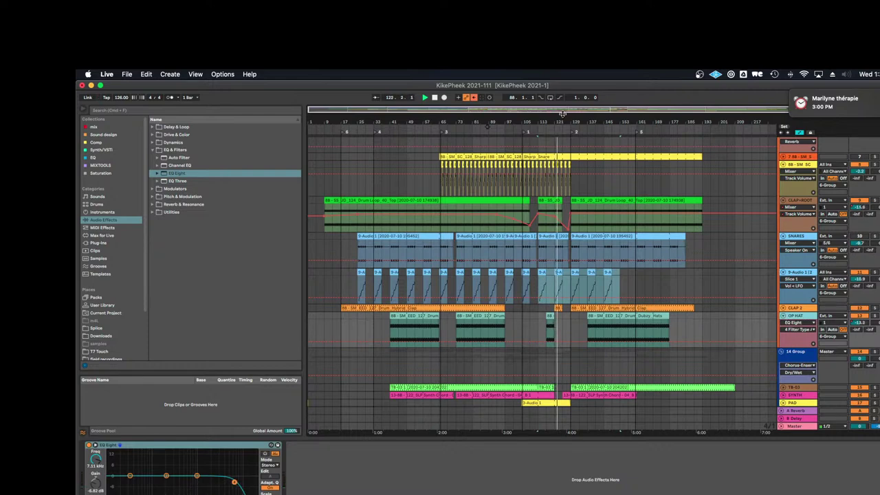
# Duplicate the sliced Sharp Snare clips of bars 105 to 129 twice, extending the pattern to about bar 177
pyautogui.moveTo(572, 167); pyautogui.dragTo(523, 169)
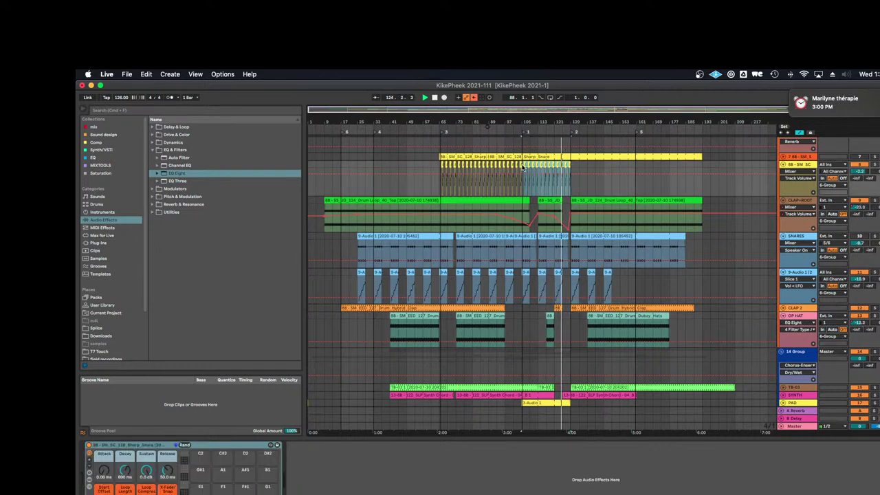
pyautogui.press('super+d')
pyautogui.press('super+d')
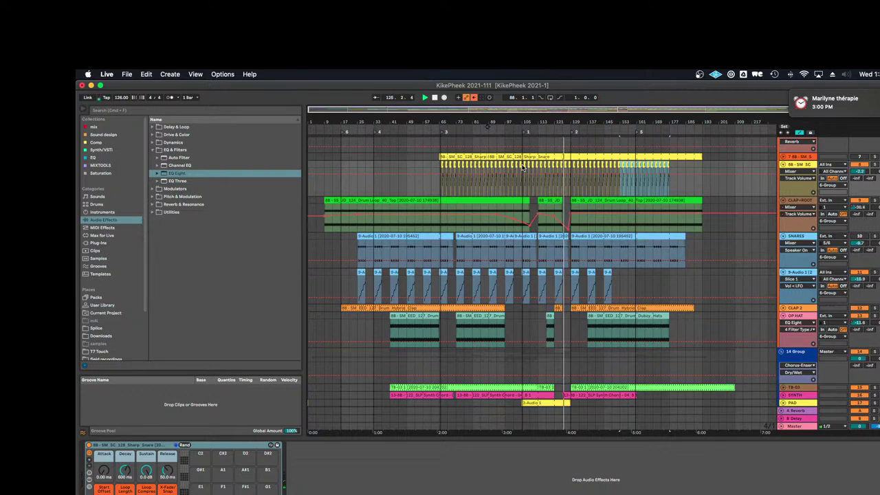
pyautogui.click(783, 156)
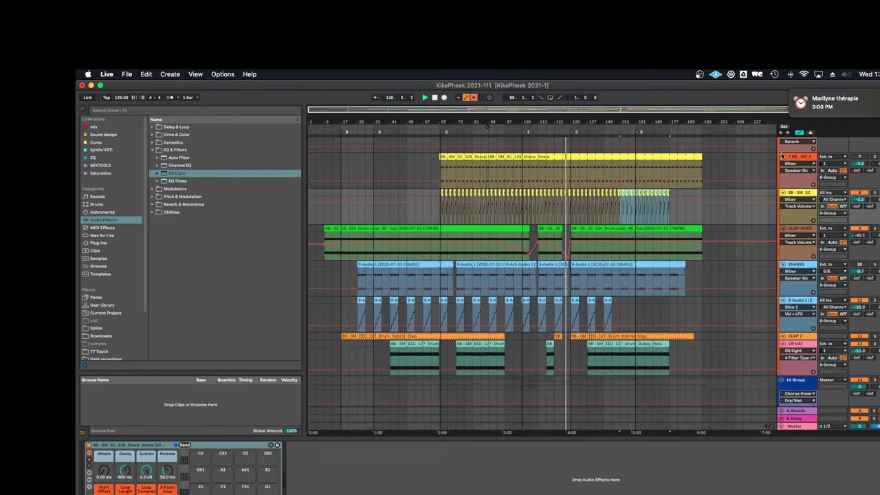
pyautogui.click(783, 157)
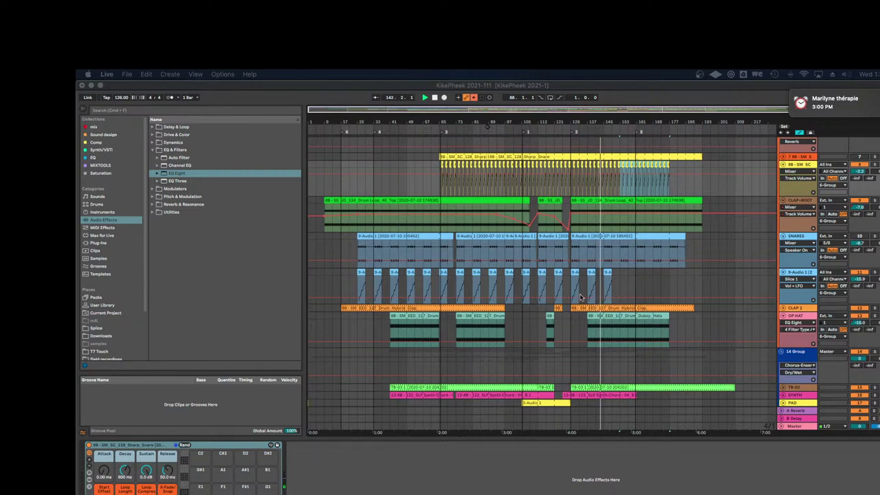
# Duplicate the last three sliced SNARES clips, at bars 129, 137 and 145, so the pattern continues from bar 153
pyautogui.click(608, 274)
pyautogui.click(608, 271)
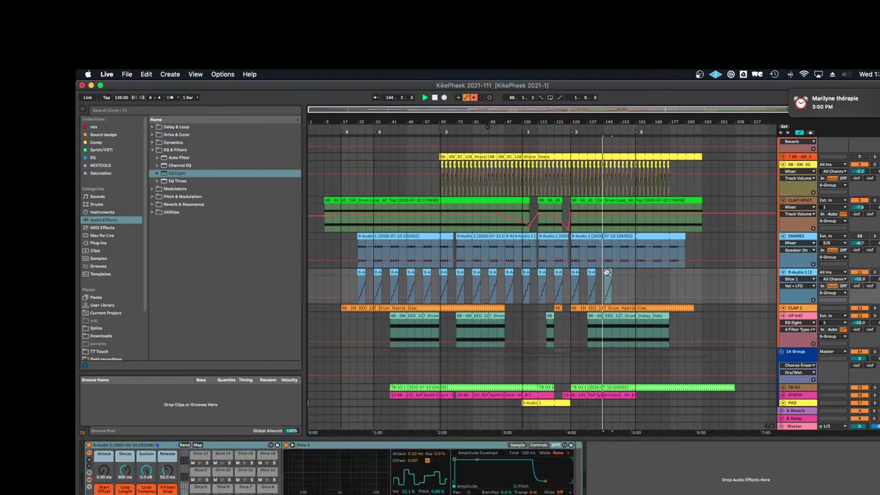
pyautogui.keyDown('shift'); pyautogui.click(576, 273); pyautogui.keyUp('shift')
pyautogui.press('super+d')
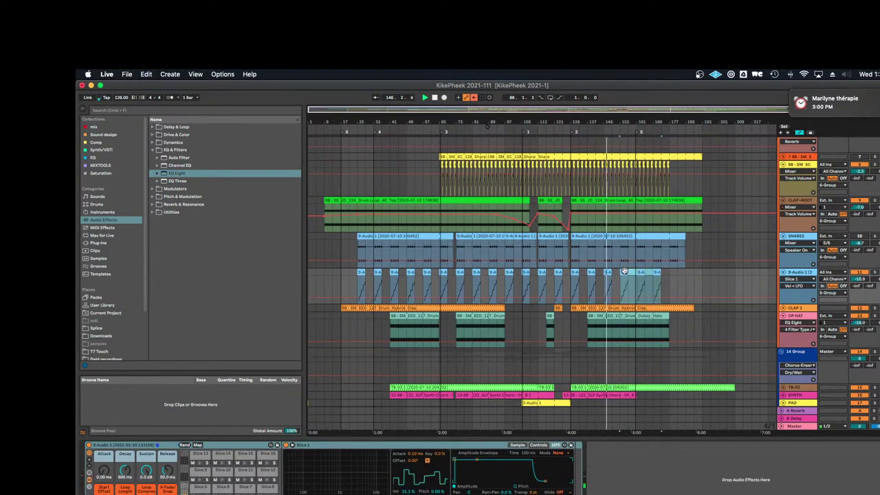
pyautogui.click(696, 277)
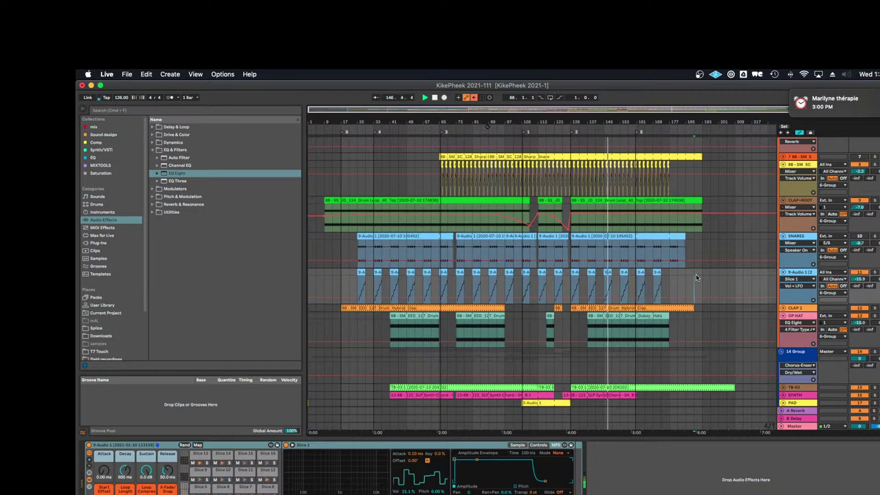
# Fold the SNARES and sliced SNARES tracks, and select and solo the 14 Group
pyautogui.click(783, 236)
pyautogui.click(784, 244)
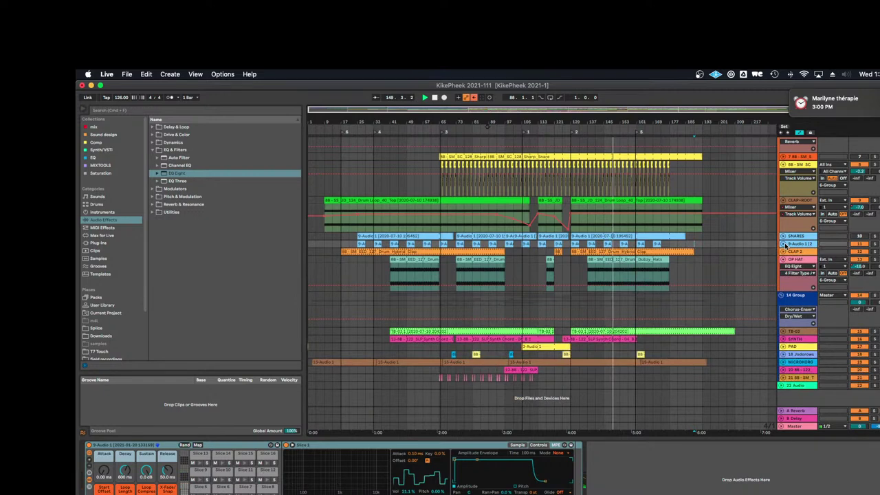
pyautogui.click(794, 307)
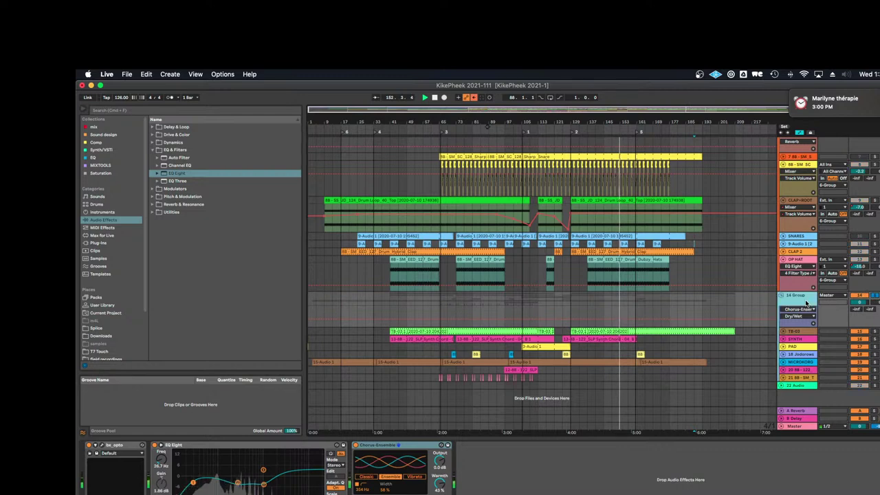
# Solo individual tracks inside the 14 Group, ending with the MICROKORG track soloed and selected
pyautogui.scroll(-1, 802, 321)
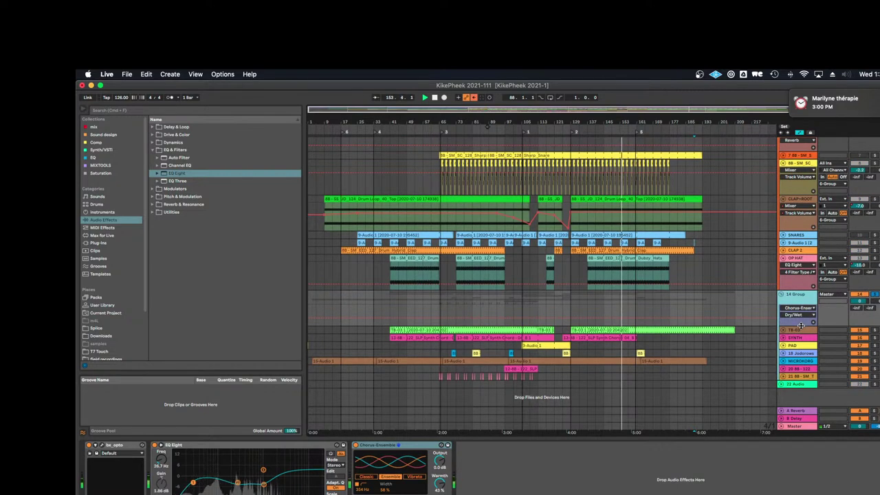
pyautogui.click(864, 331)
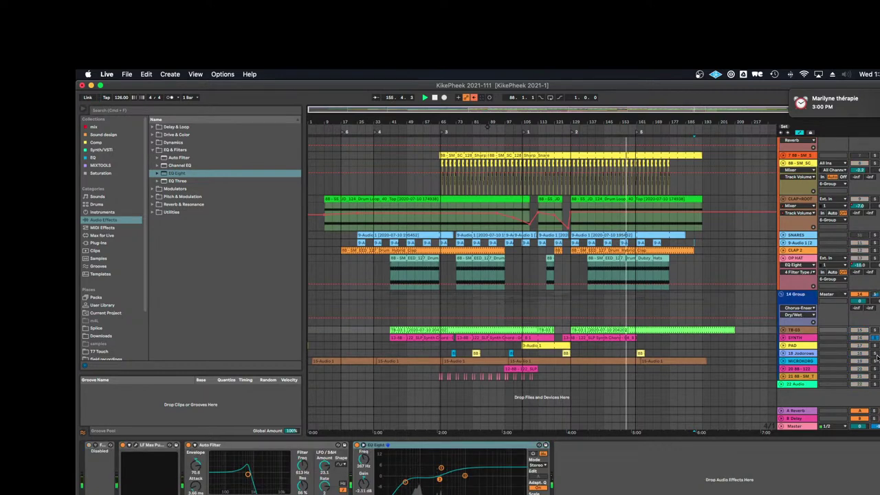
pyautogui.click(802, 361)
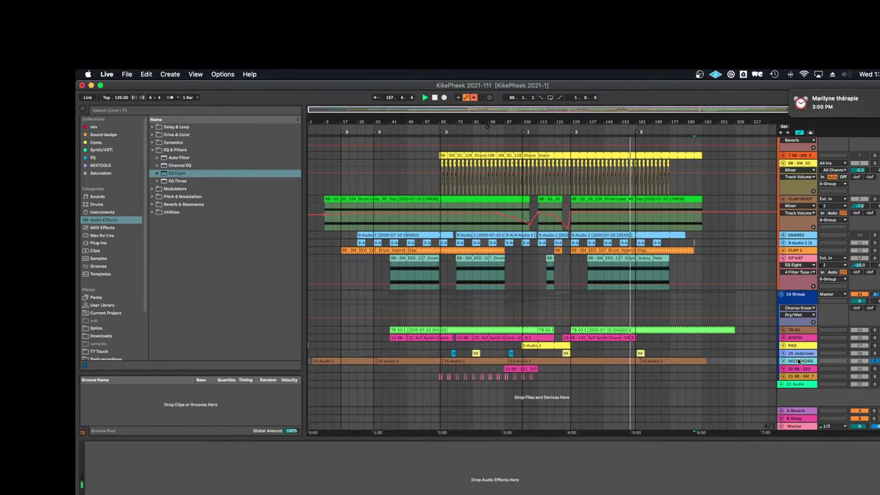
pyautogui.click(784, 361)
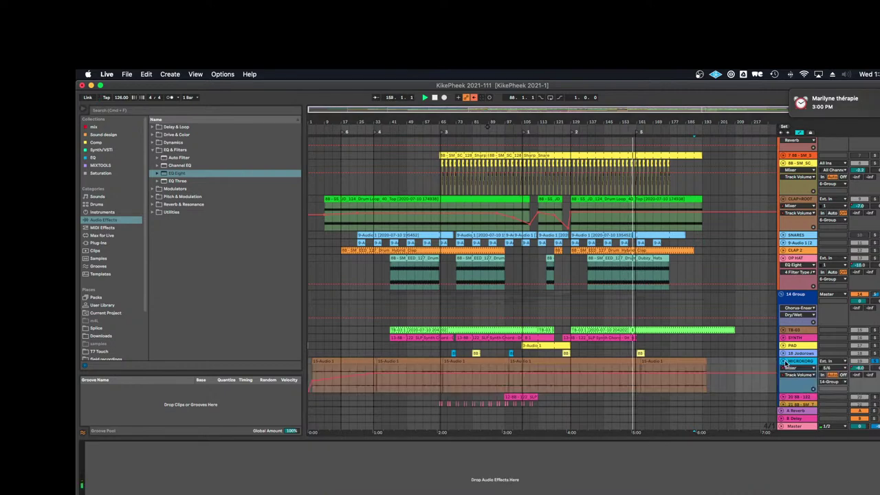
pyautogui.click(784, 362)
# Search the plug-ins for "mau" and add MeldaProduction's MAutopanMB VST to the MICROKORG track
pyautogui.click(242, 112)
pyautogui.write('may')
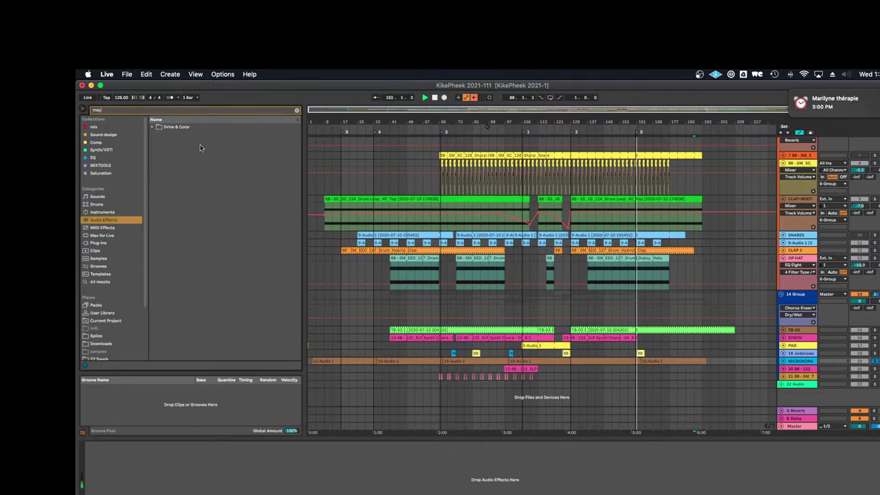
pyautogui.press('BackSpace')
pyautogui.write('u')
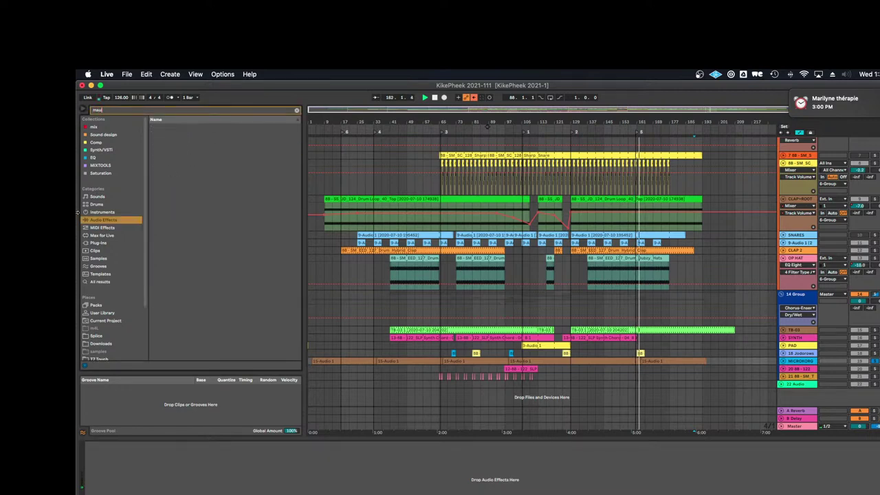
pyautogui.click(95, 243)
pyautogui.click(156, 142)
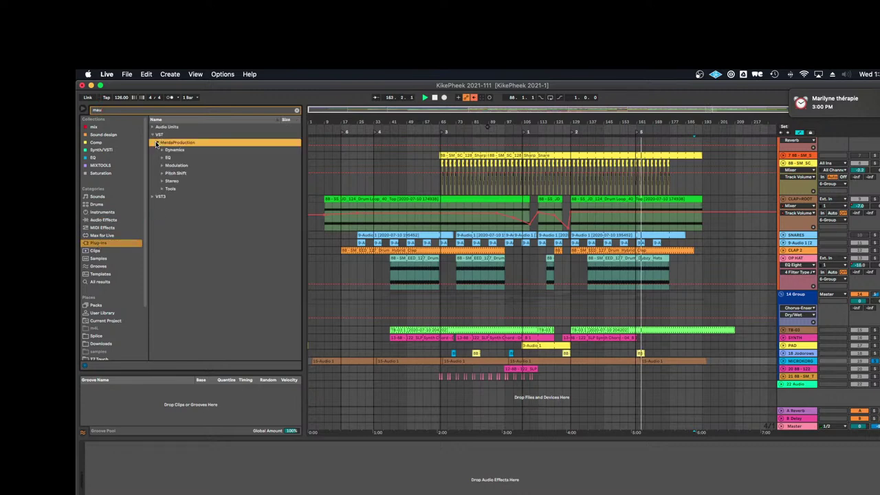
pyautogui.click(167, 181)
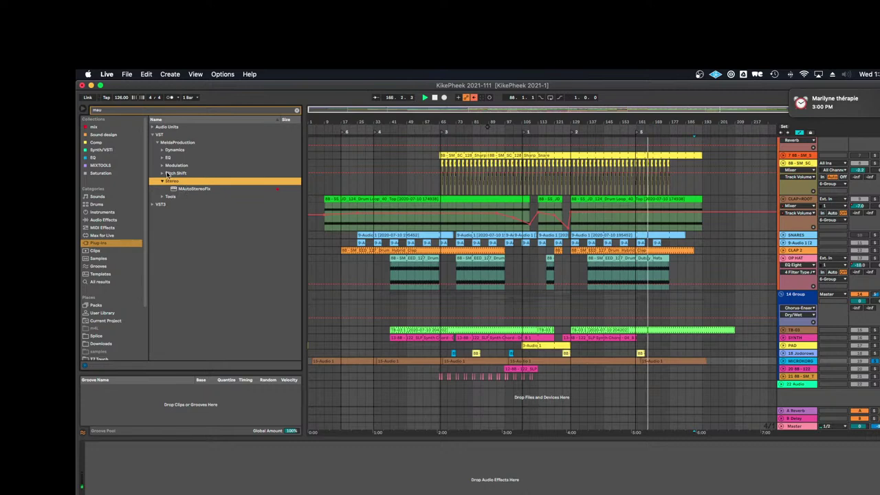
pyautogui.click(163, 167)
pyautogui.moveTo(186, 182); pyautogui.dragTo(204, 192)
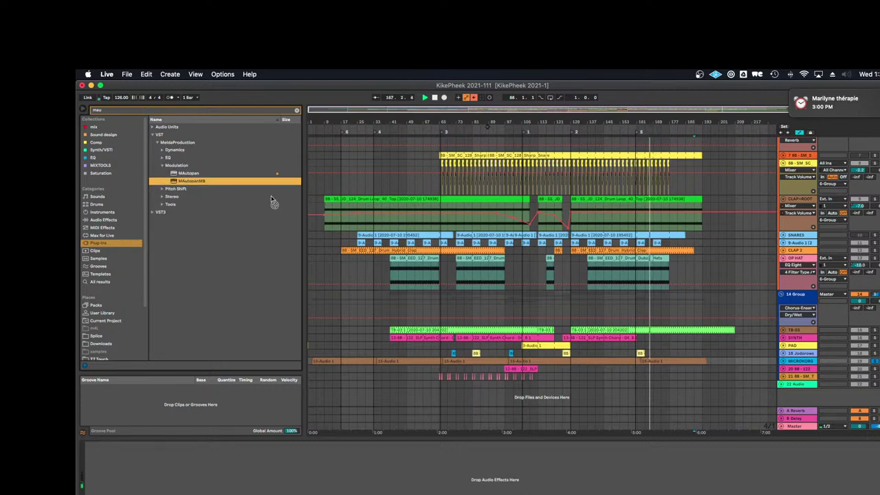
pyautogui.moveTo(828, 354); pyautogui.dragTo(802, 366)
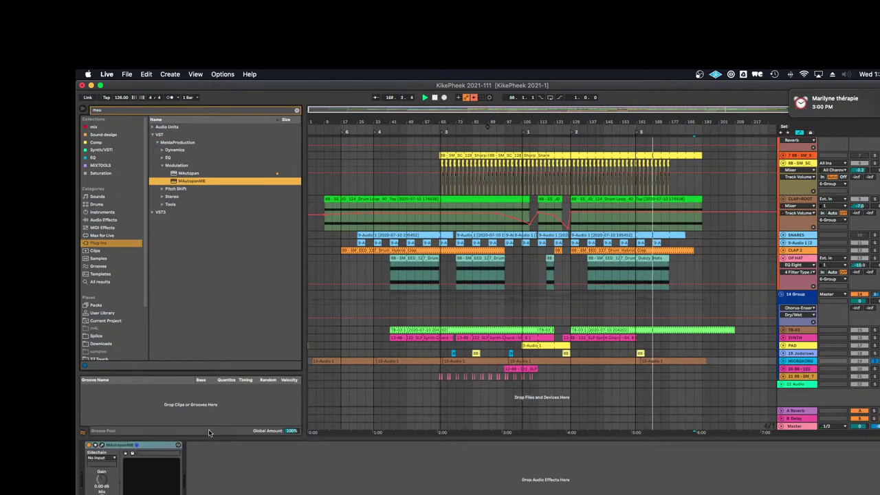
# Open the MAutopanMB window, restart playback from locator 3, and load the E-motions device
pyautogui.click(102, 446)
pyautogui.moveTo(472, 205); pyautogui.dragTo(431, 243)
pyautogui.click(434, 188)
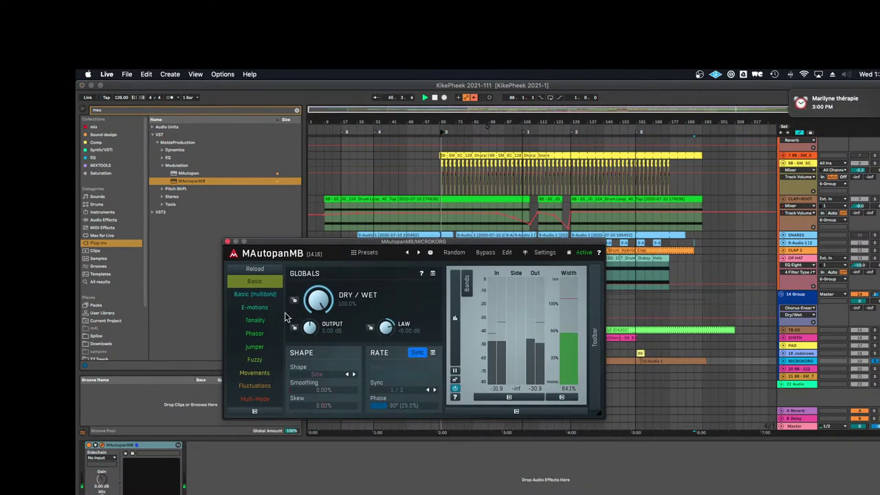
pyautogui.click(255, 307)
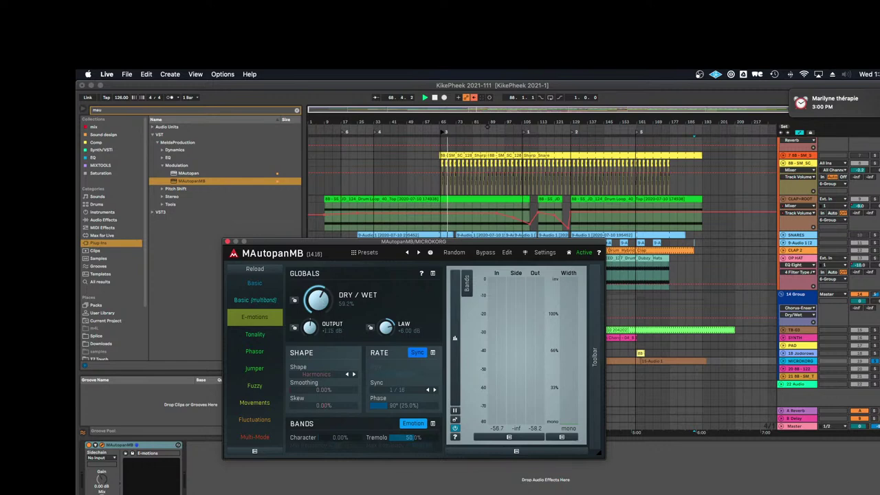
# Set MAutopanMB's output to +1.73 dB, smoothing to about 48%, skew to -35.2%, character to 12.0% and tremolo to 29.6%
pyautogui.moveTo(310, 327); pyautogui.dragTo(310, 322)
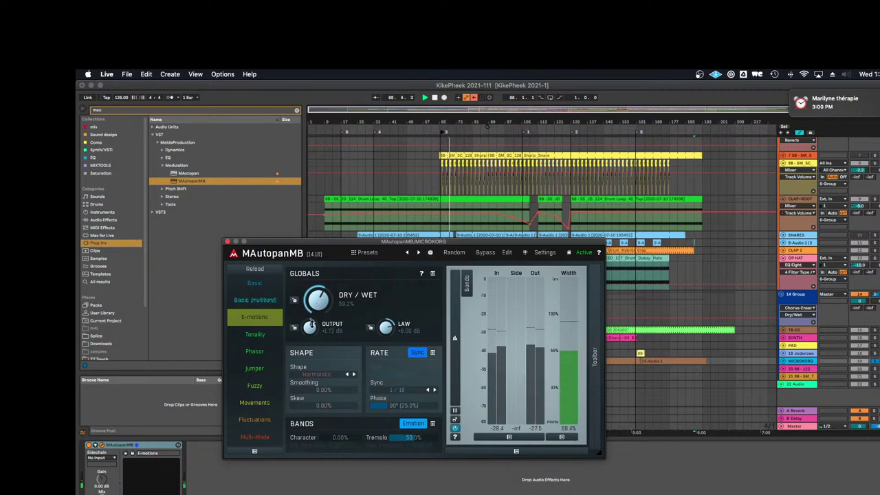
pyautogui.moveTo(322, 390)
pyautogui.mouseDown()
pyautogui.moveTo(355, 389)
pyautogui.moveTo(315, 405)
pyautogui.mouseUp()
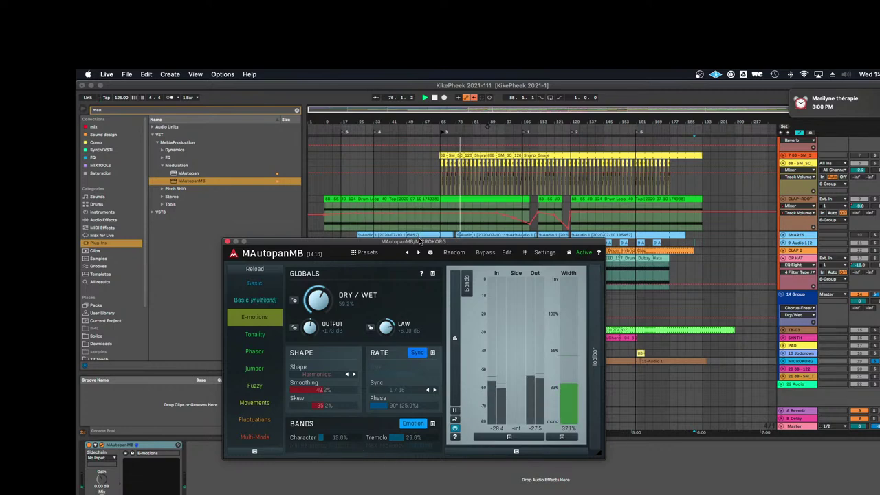
# Set the autopan shape to Sine 4-root, smoothing to 24.0%, sync rate to 1 and dry/wet to 52.8%
pyautogui.moveTo(420, 245); pyautogui.dragTo(300, 252)
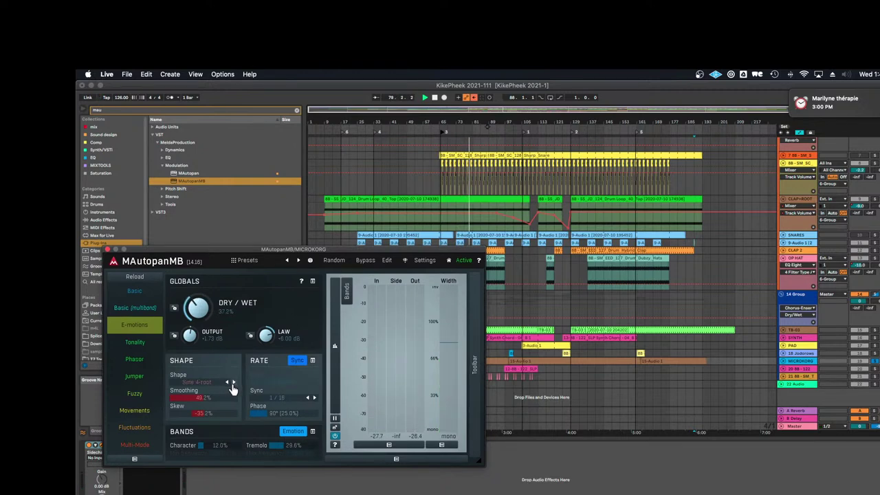
pyautogui.moveTo(209, 401); pyautogui.dragTo(209, 416)
pyautogui.click(314, 399)
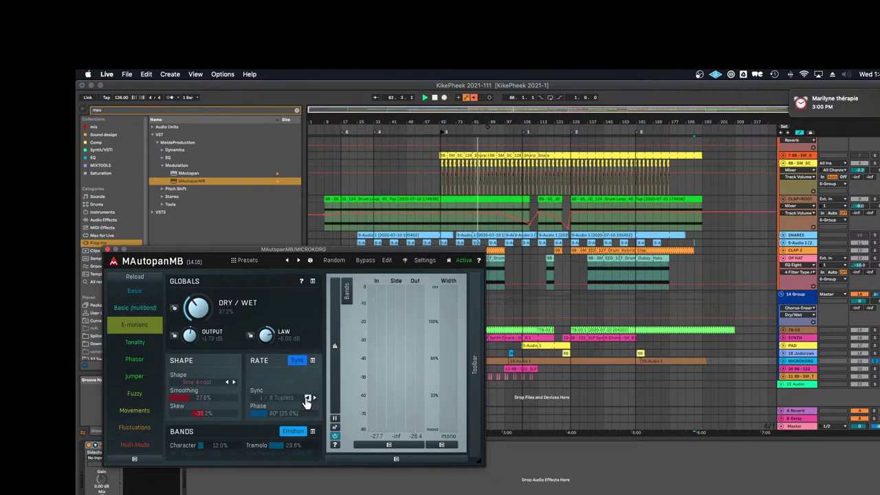
pyautogui.click(291, 401)
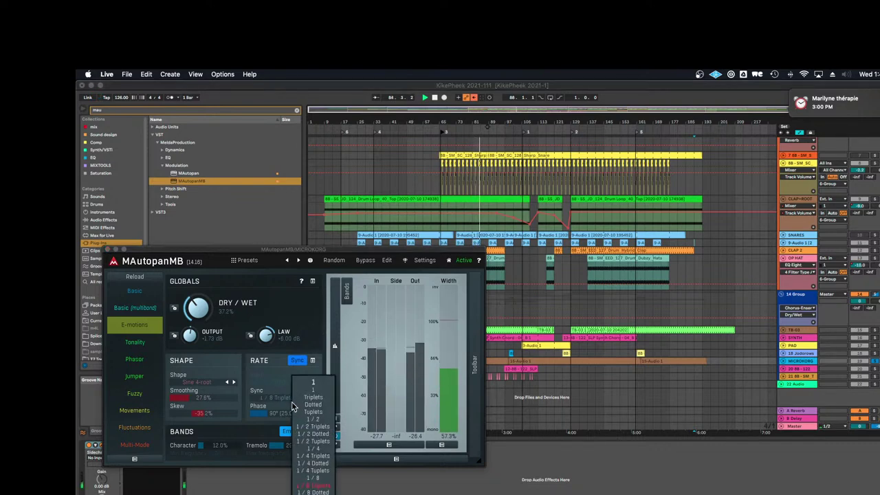
pyautogui.click(313, 394)
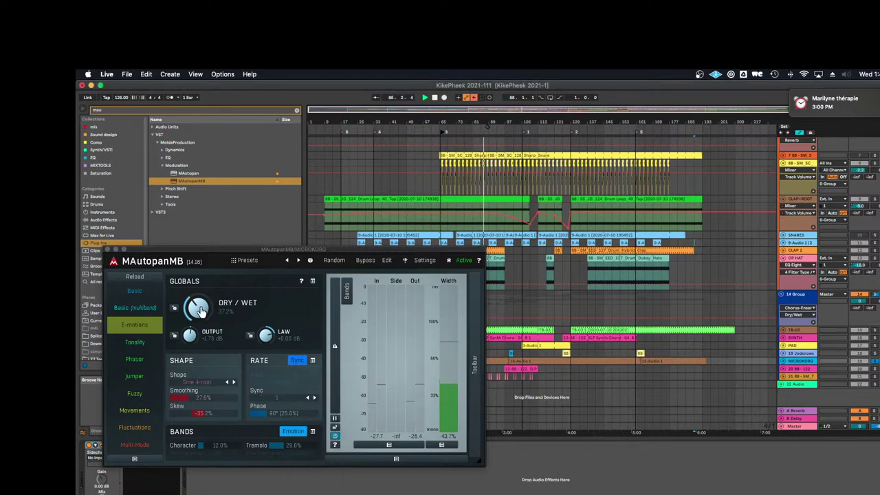
pyautogui.moveTo(200, 309); pyautogui.dragTo(200, 298)
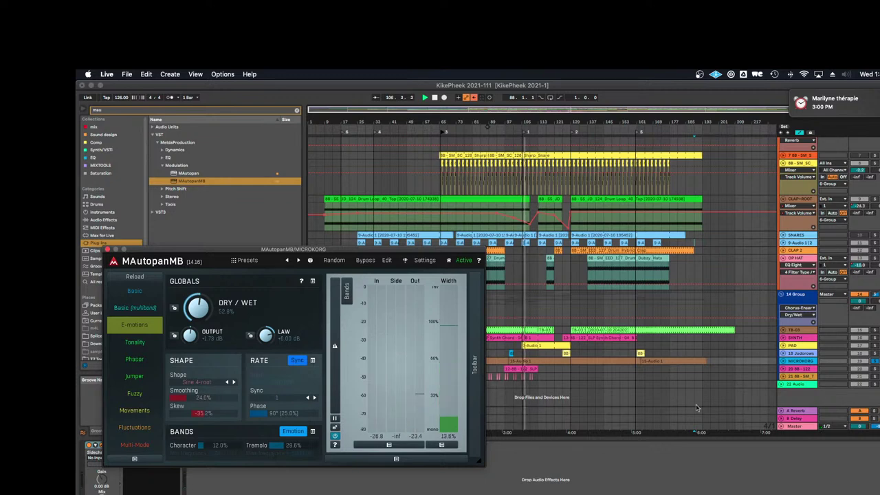
# Unsolo the MICROKORG track and close the MAutopanMB window
pyautogui.click(874, 362)
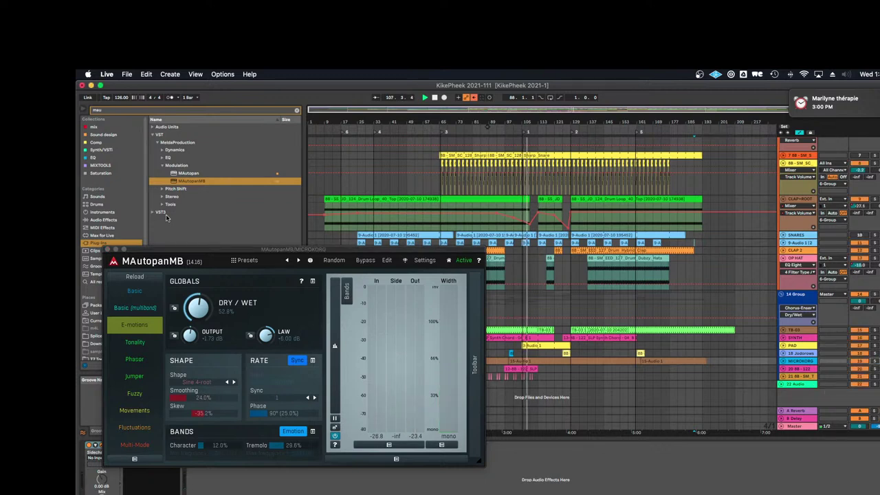
pyautogui.click(108, 249)
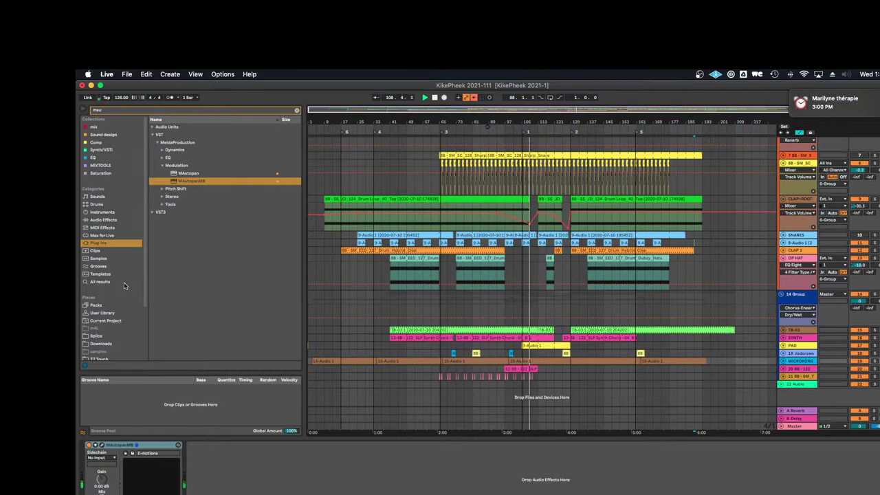
# Examine the device chains of tracks 21 and 20 in the 14 Group
pyautogui.click(805, 377)
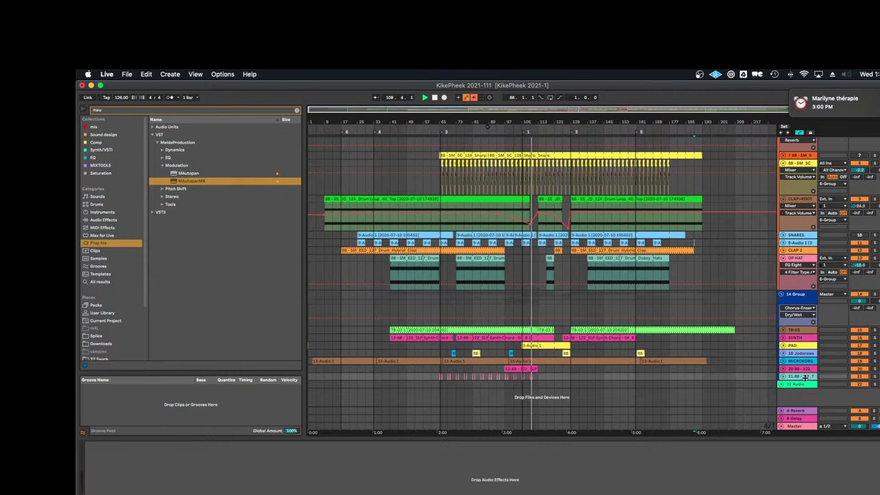
pyautogui.click(797, 370)
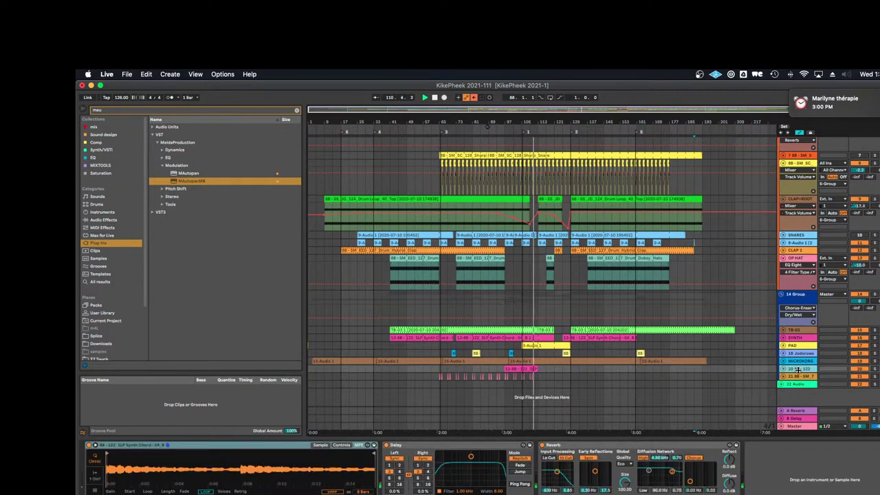
pyautogui.scroll(3, 806, 268)
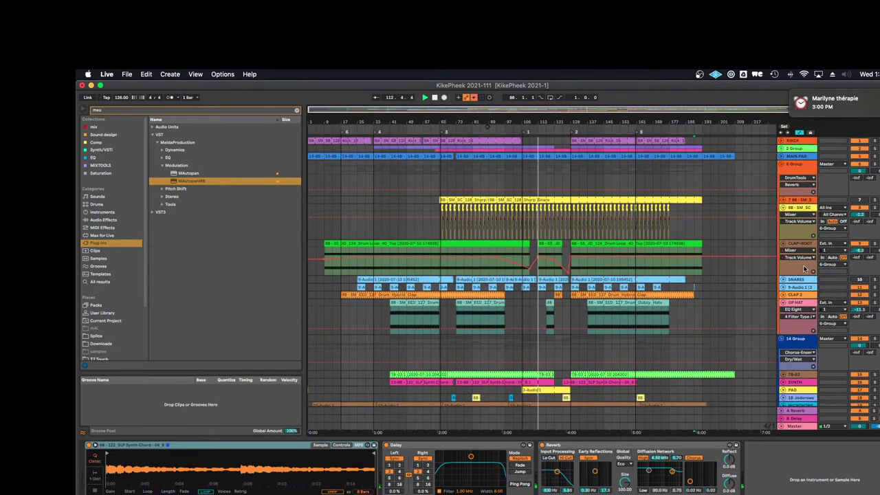
pyautogui.scroll(-1, 805, 269)
pyautogui.scroll(1, 804, 207)
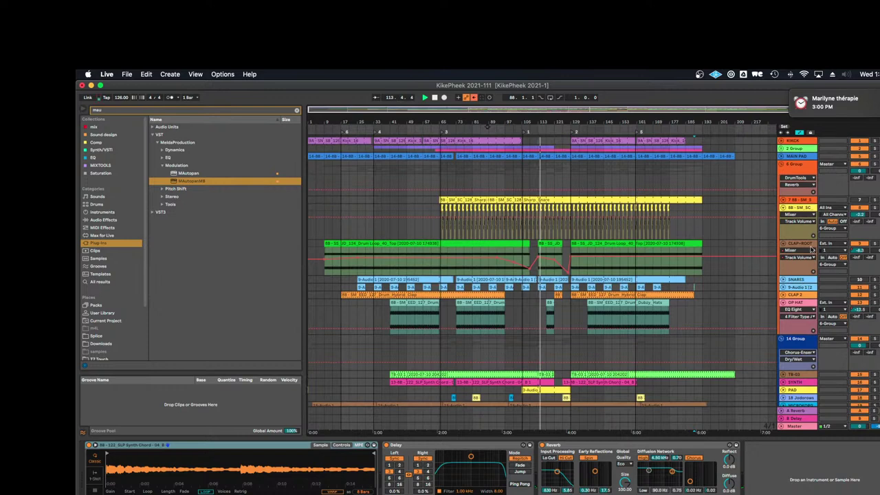
# Unfold the KIKCK track and insert a new audio track directly below it
pyautogui.click(801, 140)
pyautogui.click(783, 141)
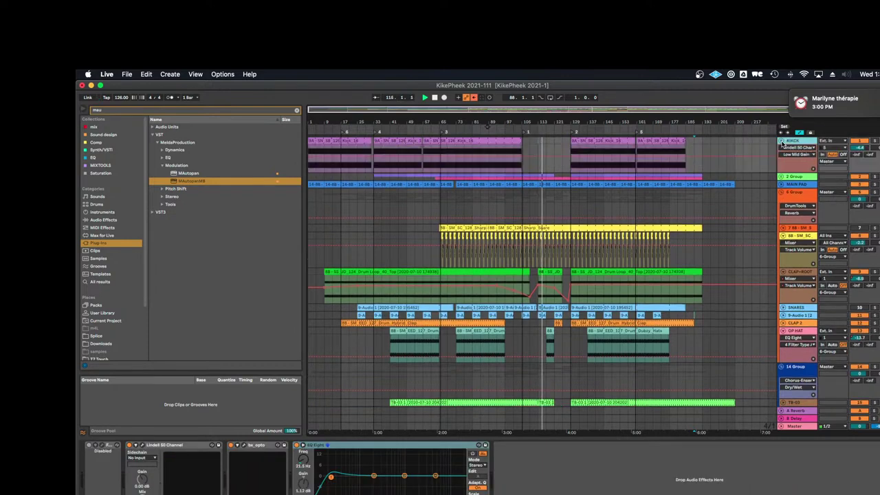
pyautogui.doubleClick(799, 141)
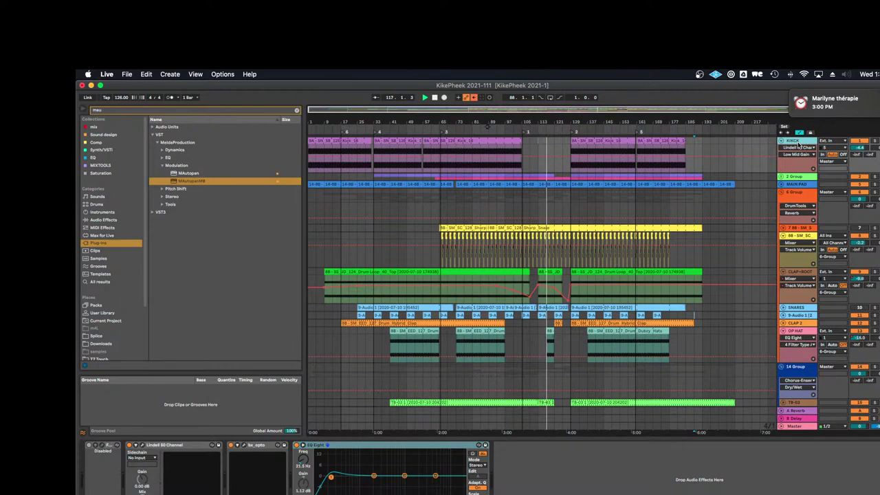
pyautogui.rightClick(797, 146)
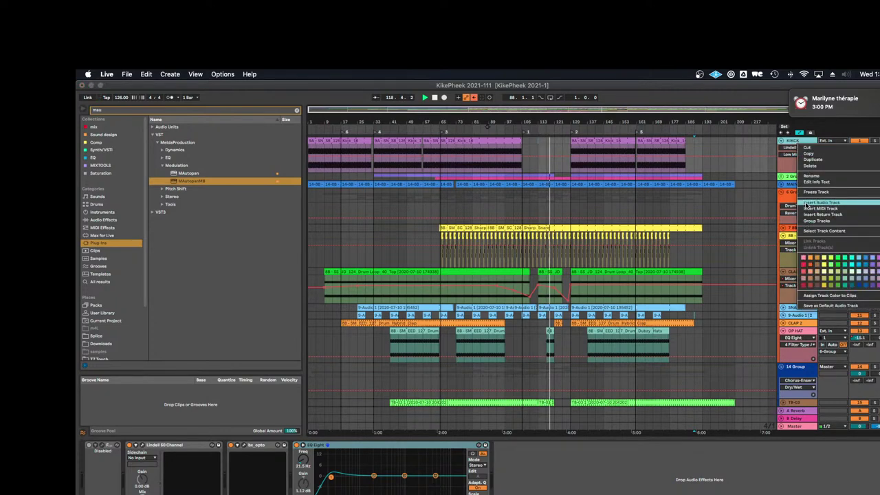
pyautogui.click(806, 203)
# Duplicate all the kick clips from the KIKCK track onto the new audio track at the same timeline positions
pyautogui.click(671, 141)
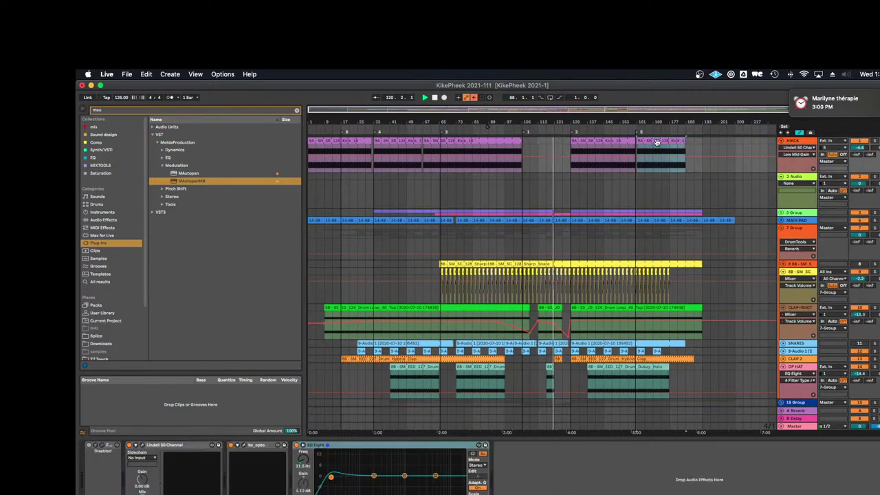
pyautogui.keyDown('shift'); pyautogui.click(320, 141); pyautogui.keyUp('shift')
pyautogui.moveTo(319, 140); pyautogui.dragTo(320, 183)
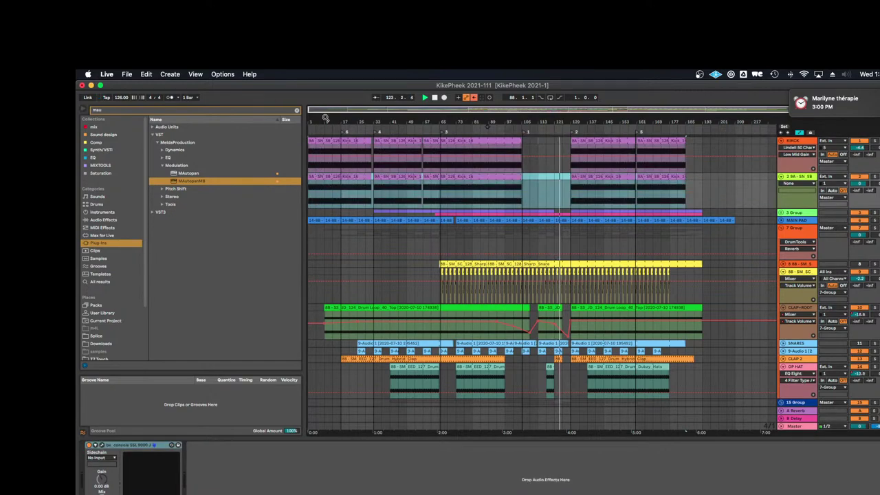
pyautogui.moveTo(315, 122); pyautogui.dragTo(315, 162)
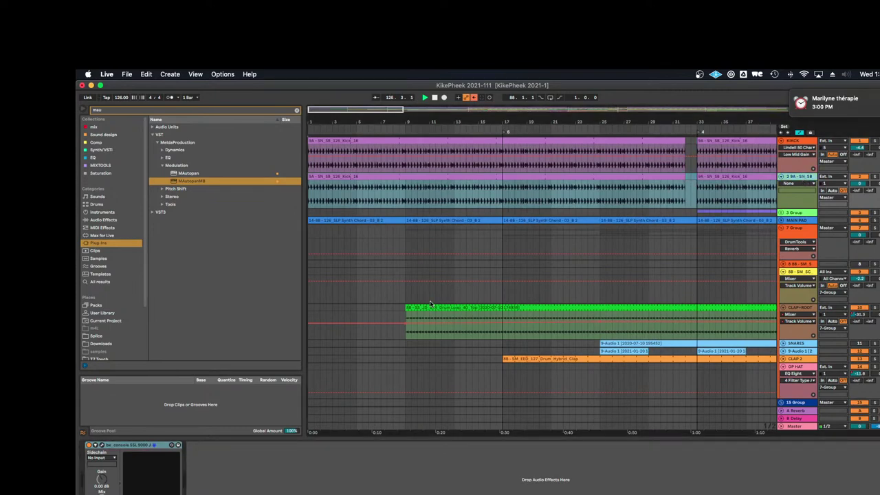
pyautogui.moveTo(463, 124); pyautogui.dragTo(462, 83)
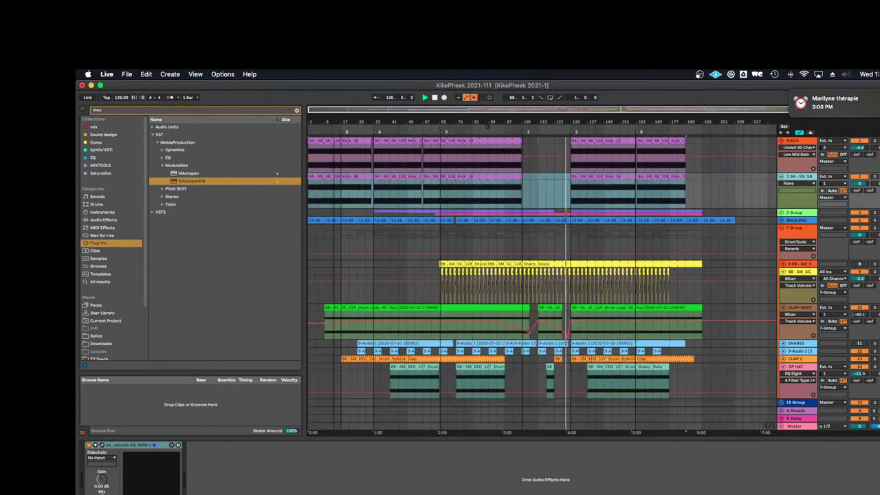
# Select all the duplicated kick clips and set their warp transient envelope to 21
pyautogui.keyDown('shift'); pyautogui.click(675, 179); pyautogui.keyUp('shift')
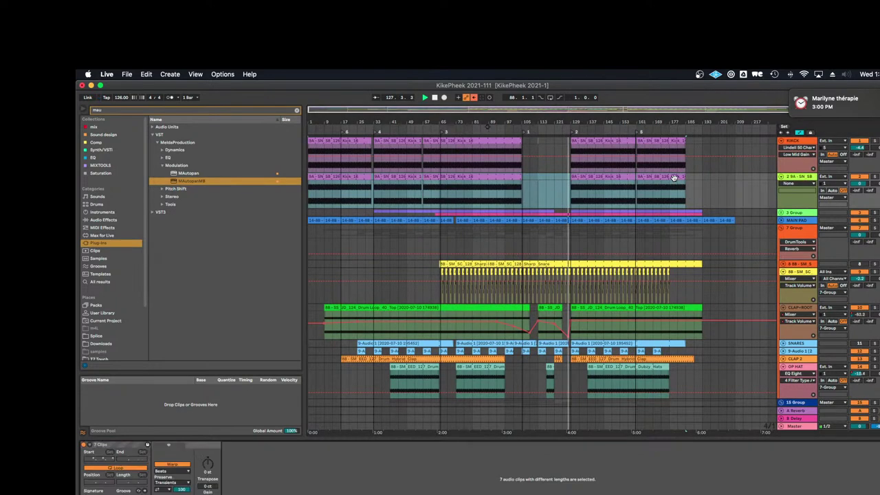
pyautogui.click(323, 178)
pyautogui.keyDown('shift'); pyautogui.click(678, 178); pyautogui.keyUp('shift')
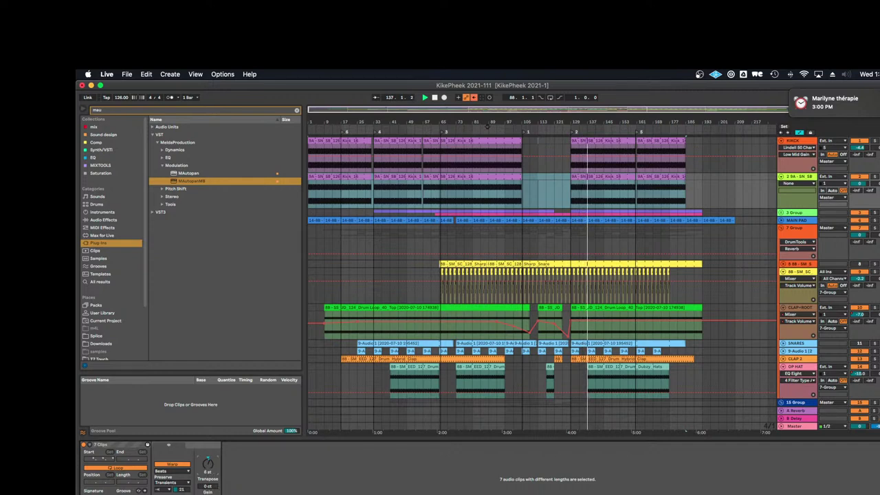
# Lower the duplicated kick track's volume to about -1.2 dB and fold the track
pyautogui.click(859, 183)
pyautogui.moveTo(858, 184); pyautogui.dragTo(859, 187)
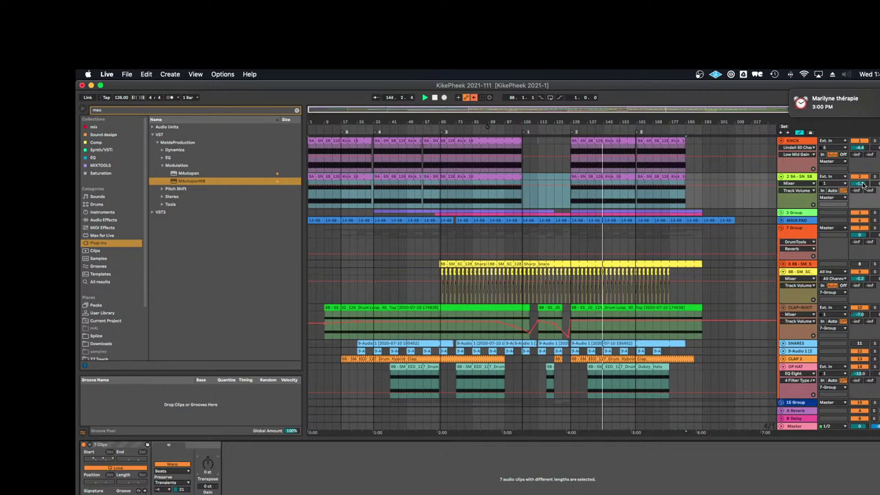
pyautogui.click(806, 177)
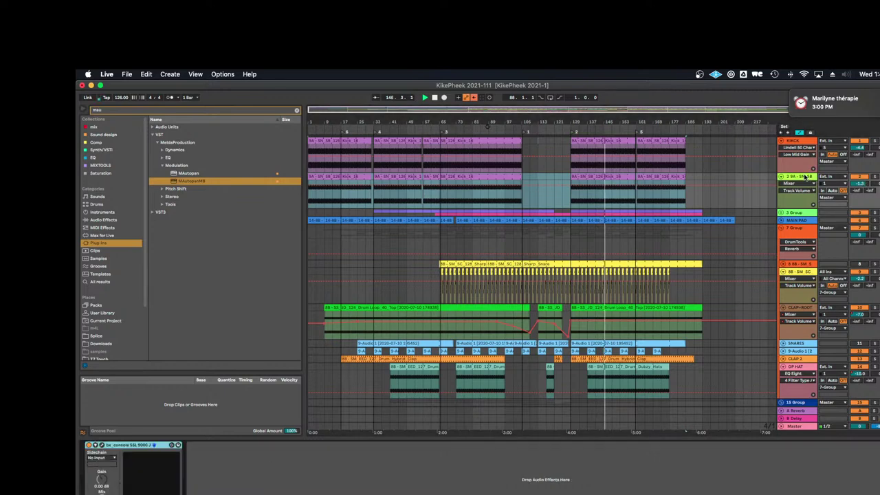
pyautogui.click(781, 177)
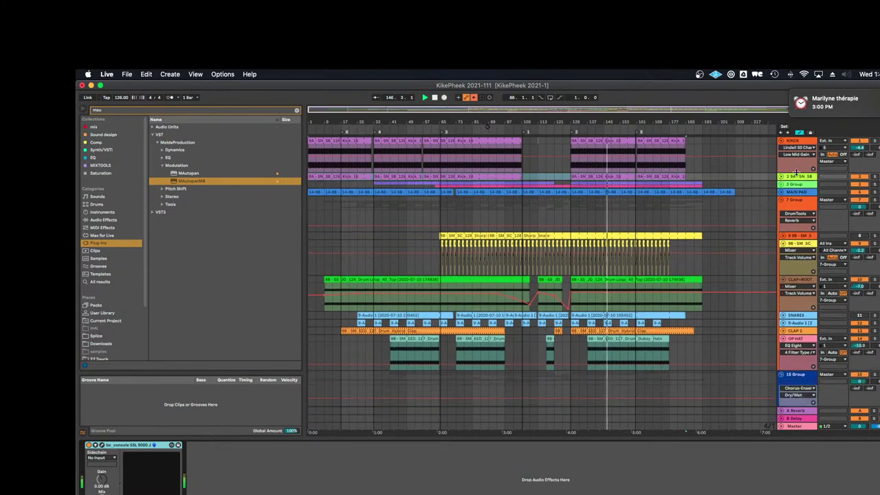
# Group the KIKCK track with its duplicate, colour the group red and fold it
pyautogui.click(800, 143)
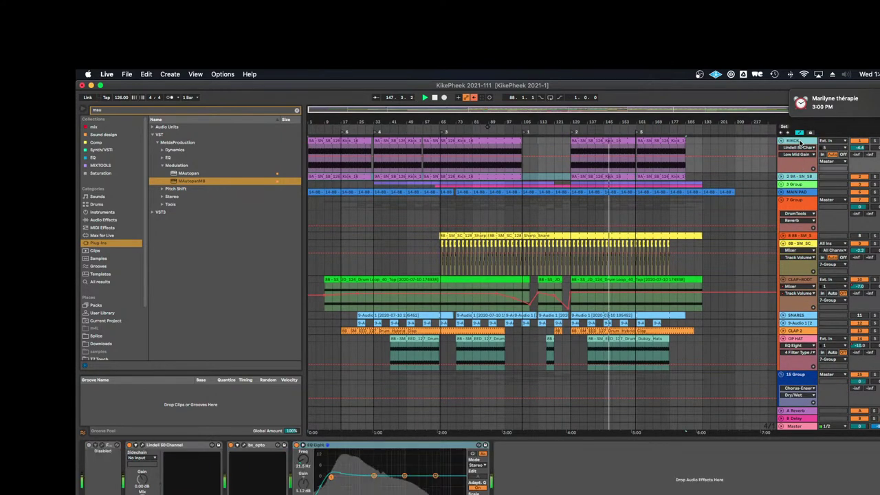
pyautogui.press('super+g')
pyautogui.rightClick(799, 143)
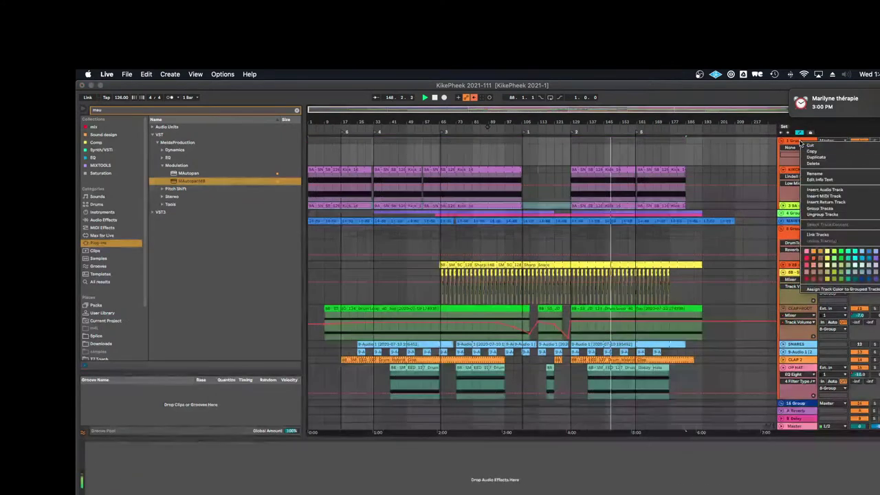
pyautogui.click(807, 258)
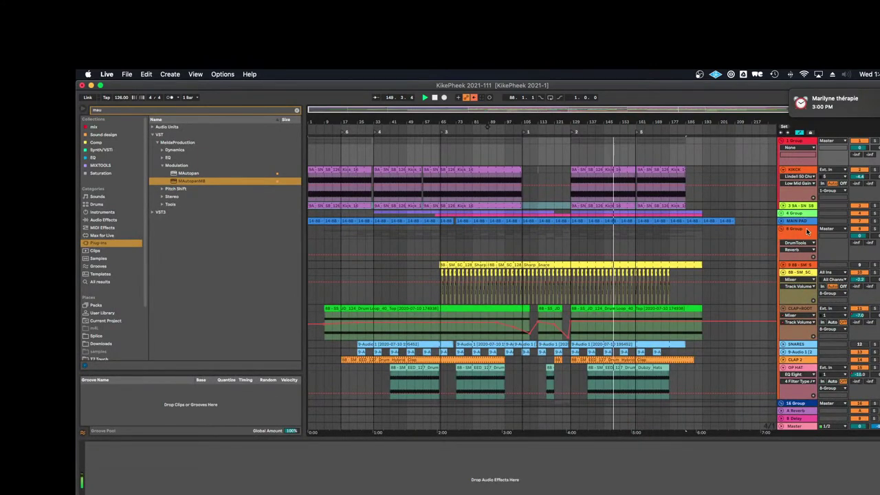
pyautogui.click(782, 141)
# Check the devices on MAIN PAD and the 8 Group, and fold the 8B - SM_SC and OP HAT tracks
pyautogui.click(799, 156)
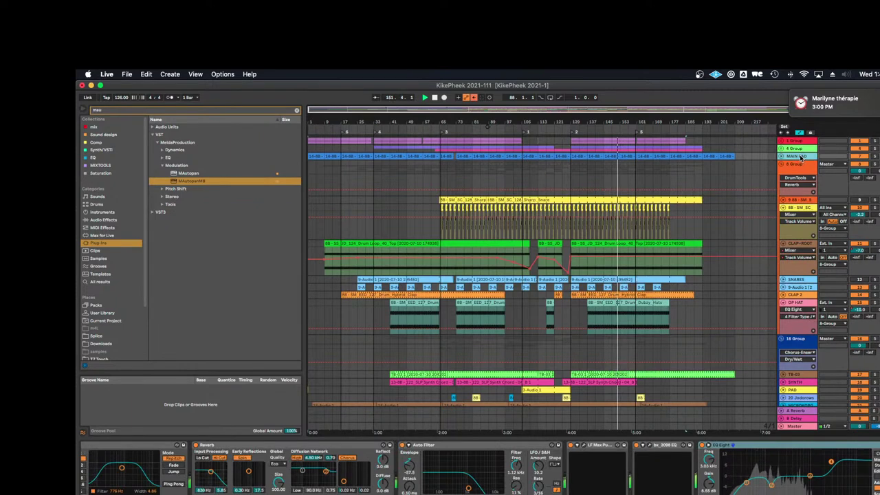
pyautogui.click(798, 165)
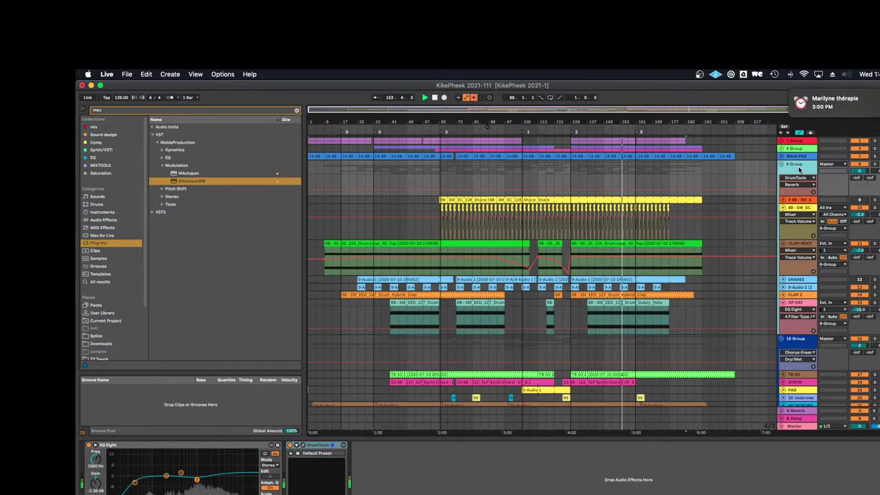
pyautogui.click(791, 208)
pyautogui.click(783, 209)
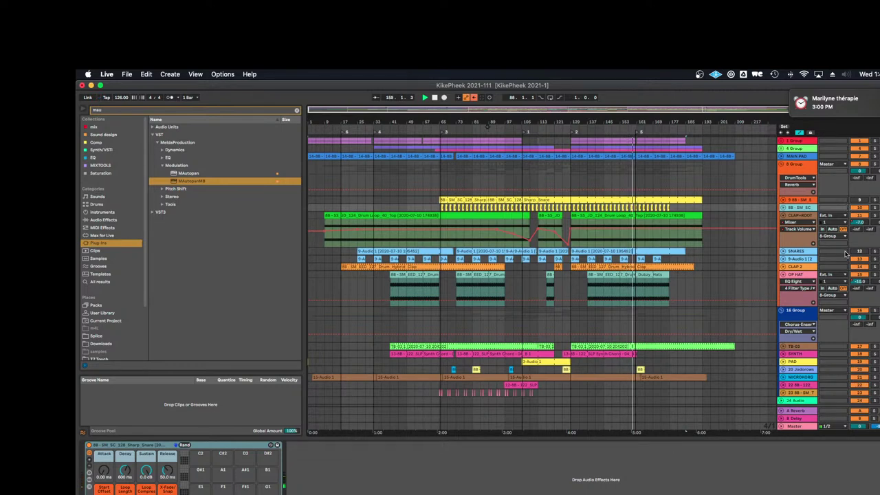
pyautogui.click(783, 278)
pyautogui.click(783, 275)
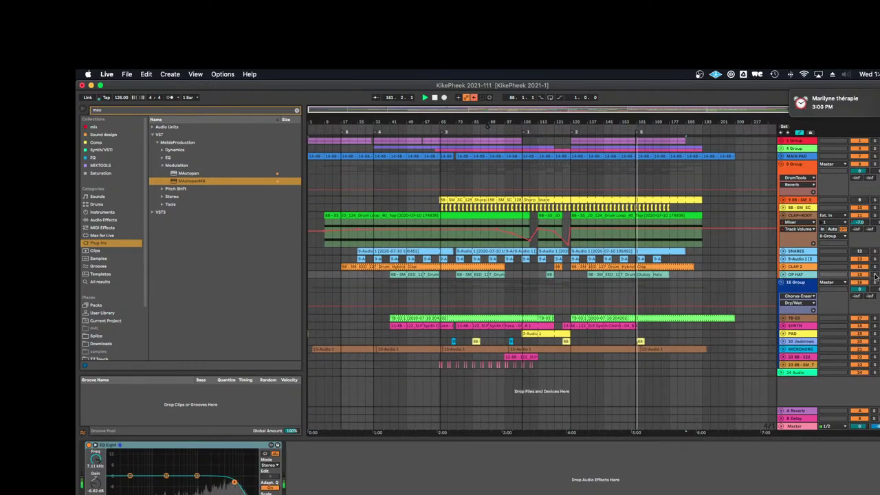
# Audition the 16 Group in solo and examine the device chains of the group, TB-03 and SYNTH
pyautogui.click(874, 289)
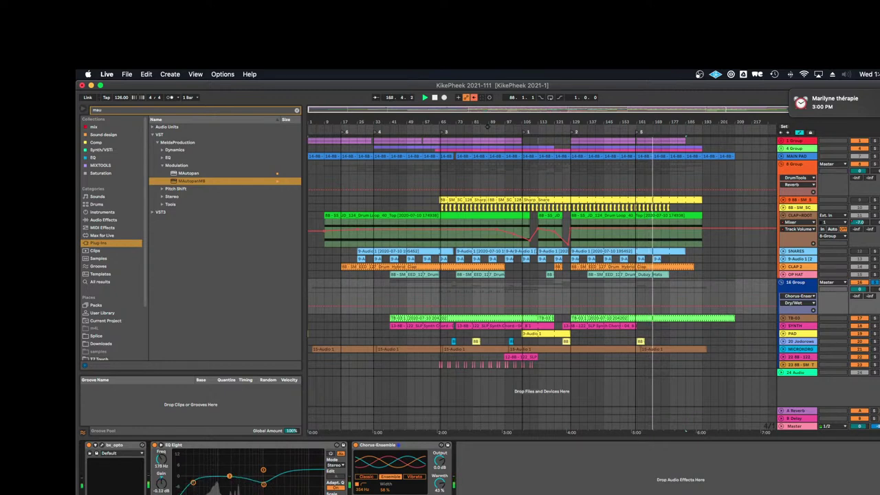
pyautogui.click(807, 318)
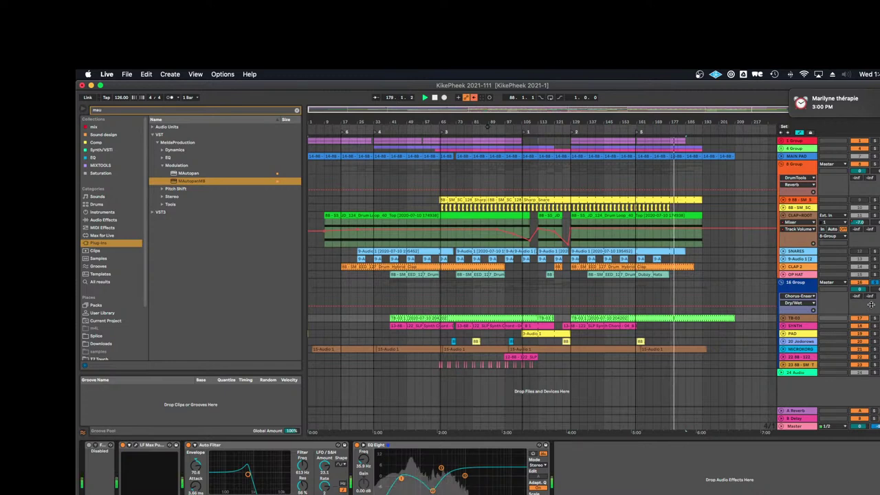
pyautogui.click(800, 284)
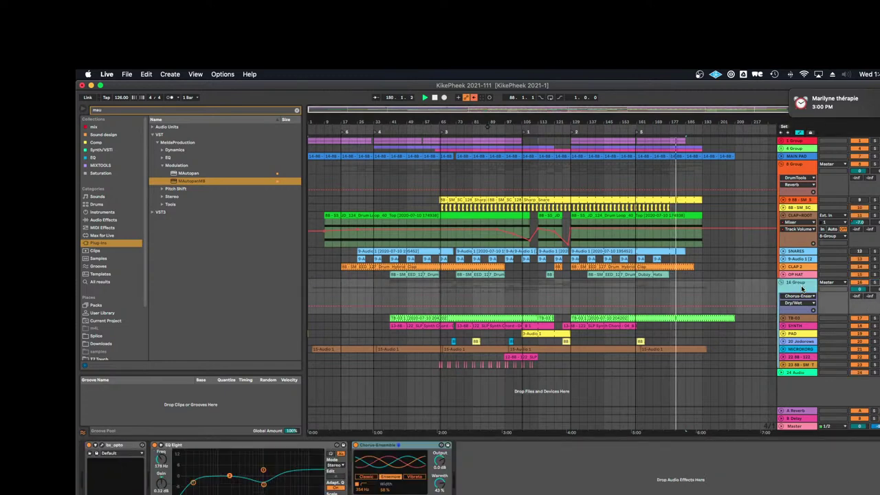
pyautogui.click(801, 321)
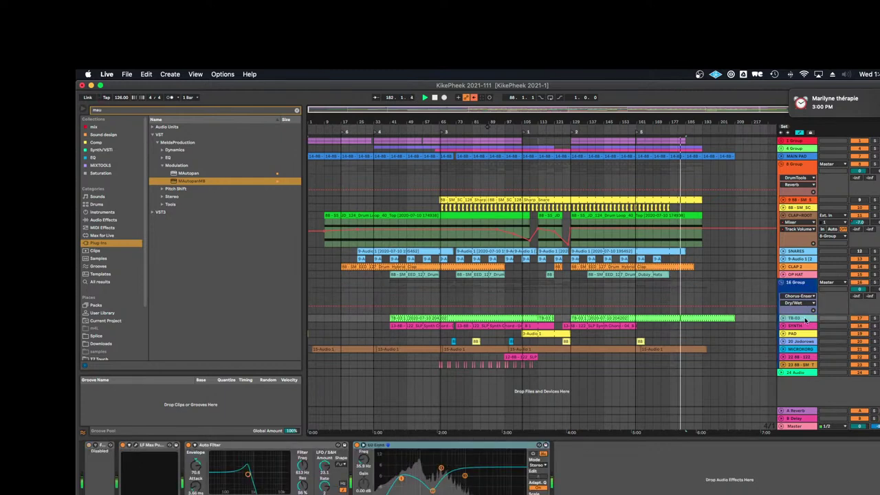
pyautogui.click(810, 326)
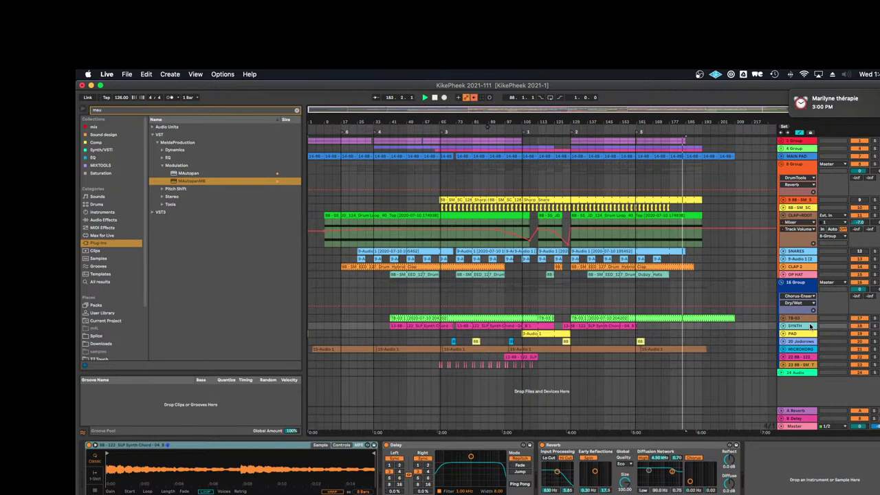
# Unfold SYNTH, play from locator 3 and add MeldaProduction's MCompressor at the end of its device chain
pyautogui.click(783, 326)
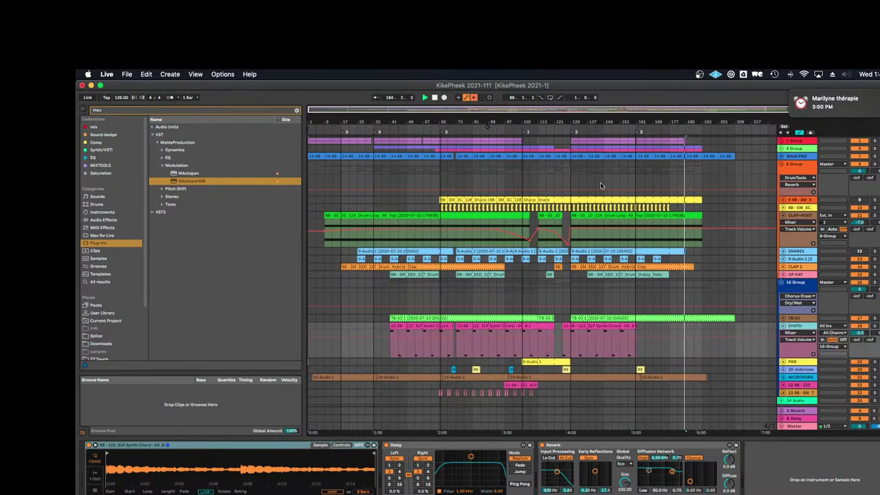
pyautogui.click(446, 135)
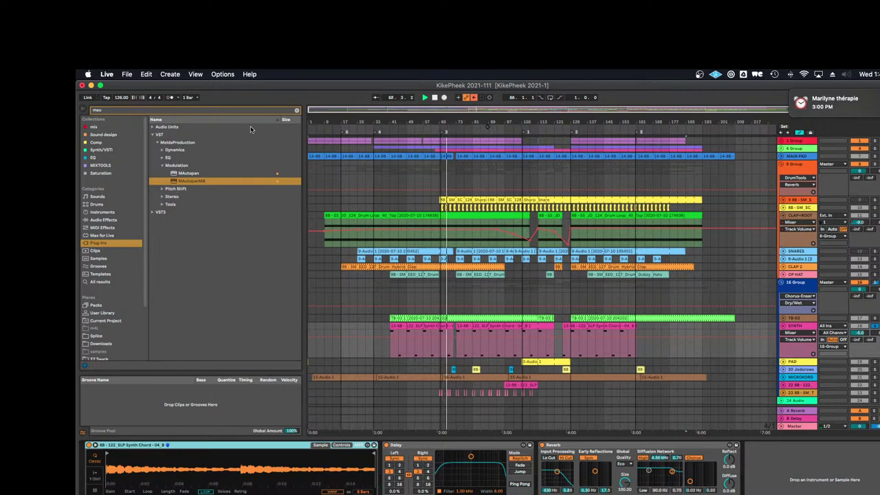
pyautogui.click(163, 150)
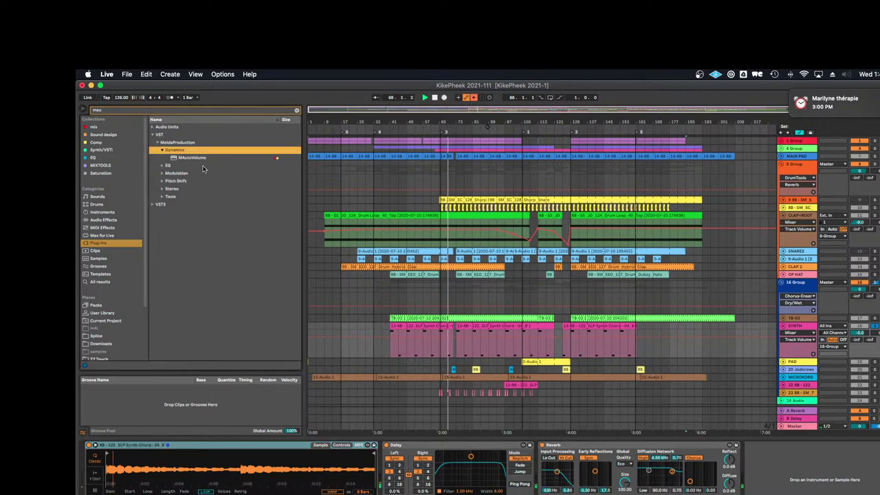
pyautogui.click(297, 110)
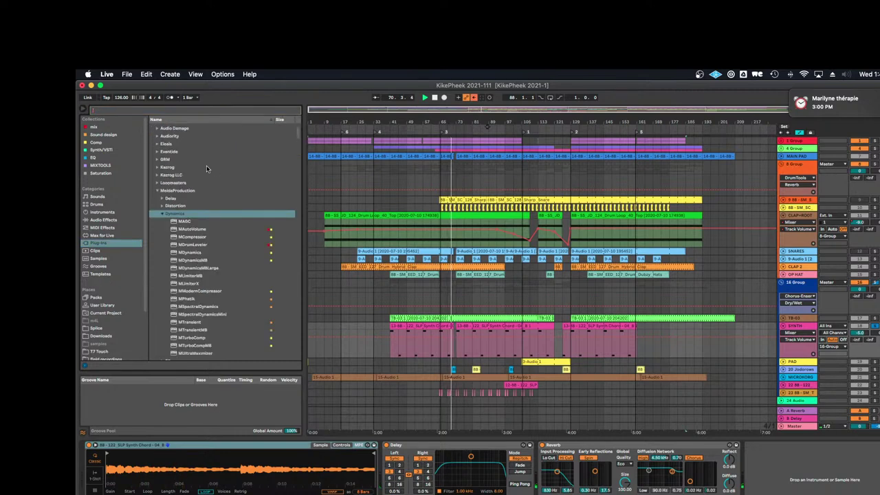
pyautogui.moveTo(192, 237); pyautogui.dragTo(761, 470)
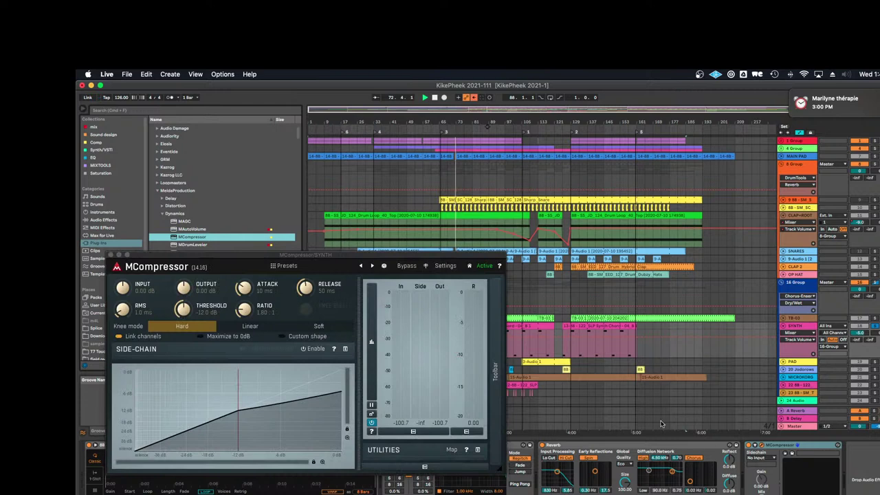
# Set MCompressor's attack to 0.73 ms, release to 108 ms and output to +6.14 dB
pyautogui.moveTo(244, 288); pyautogui.dragTo(244, 305)
pyautogui.moveTo(306, 296); pyautogui.dragTo(305, 284)
pyautogui.moveTo(183, 289); pyautogui.dragTo(184, 271)
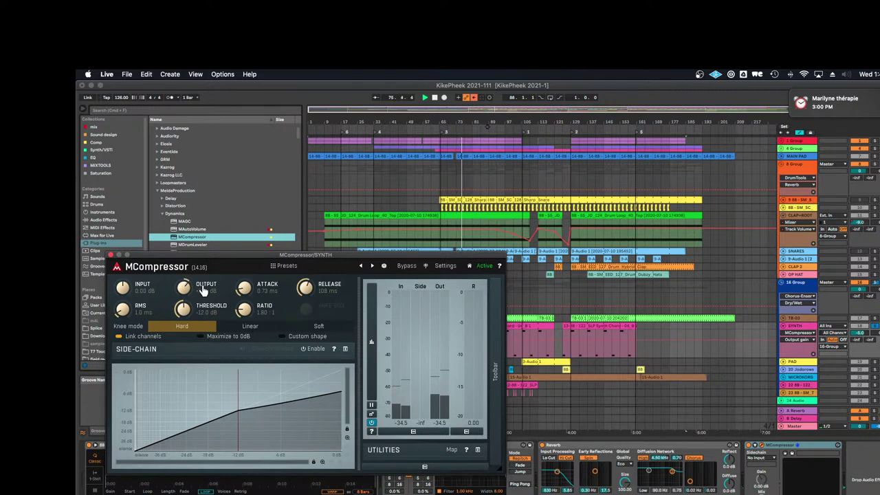
# Set MCompressor's ratio to 4.97:1 and threshold to -14.9 dB, unlink the channels and close its window
pyautogui.moveTo(244, 309); pyautogui.dragTo(243, 301)
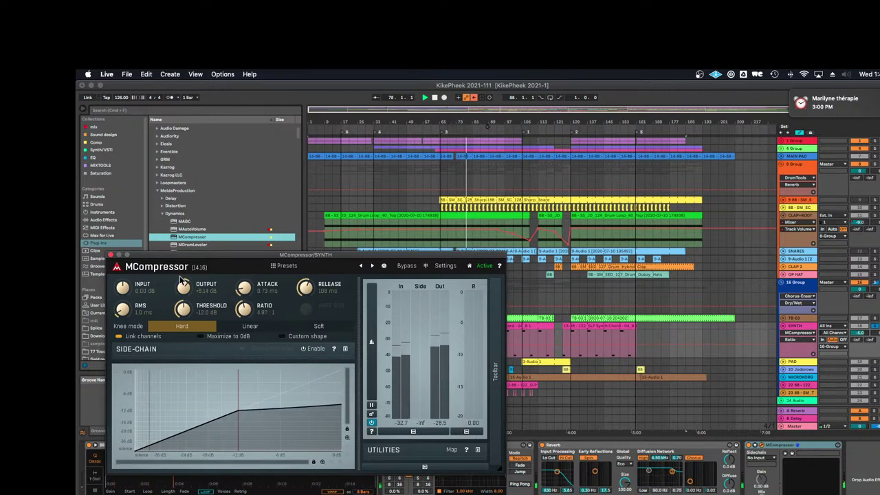
pyautogui.moveTo(183, 309); pyautogui.dragTo(184, 315)
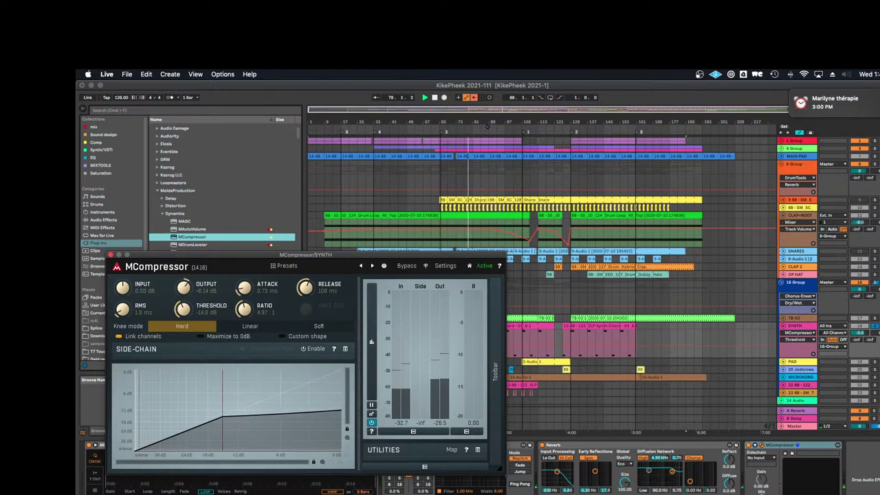
pyautogui.click(134, 336)
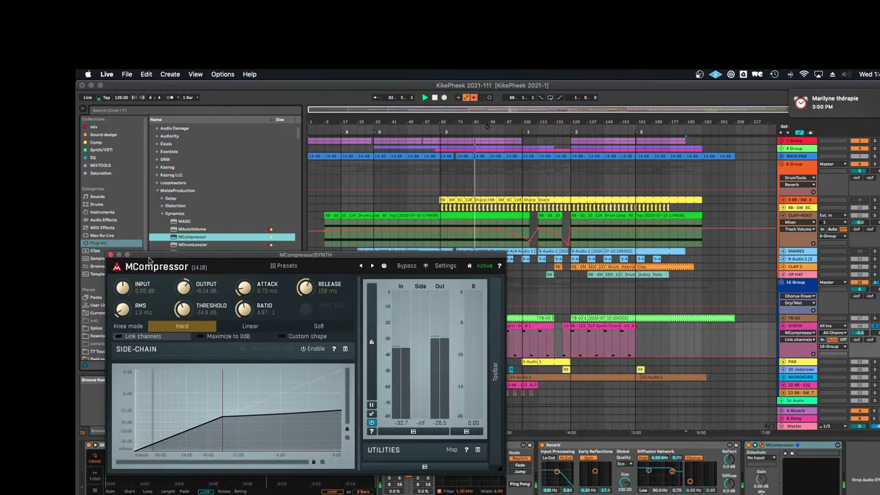
pyautogui.click(111, 255)
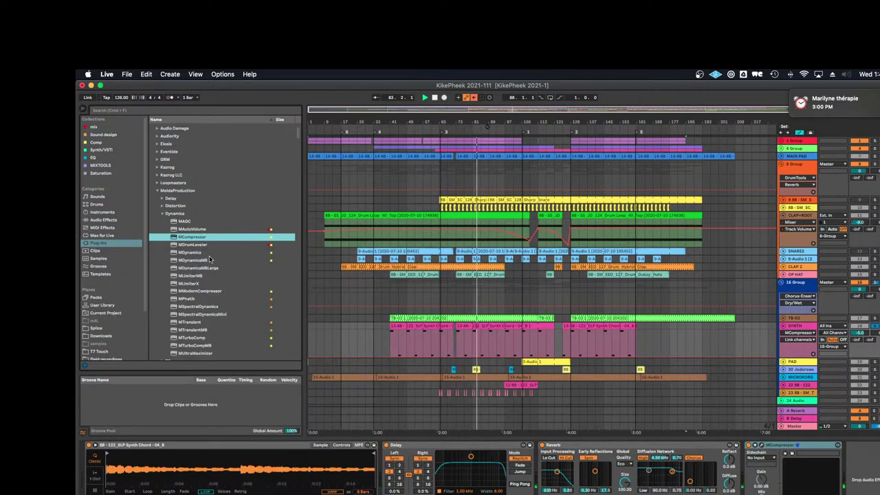
# Add an EQ Eight after MCompressor at the end of SYNTH's device chain
pyautogui.scroll(-2, 210, 259)
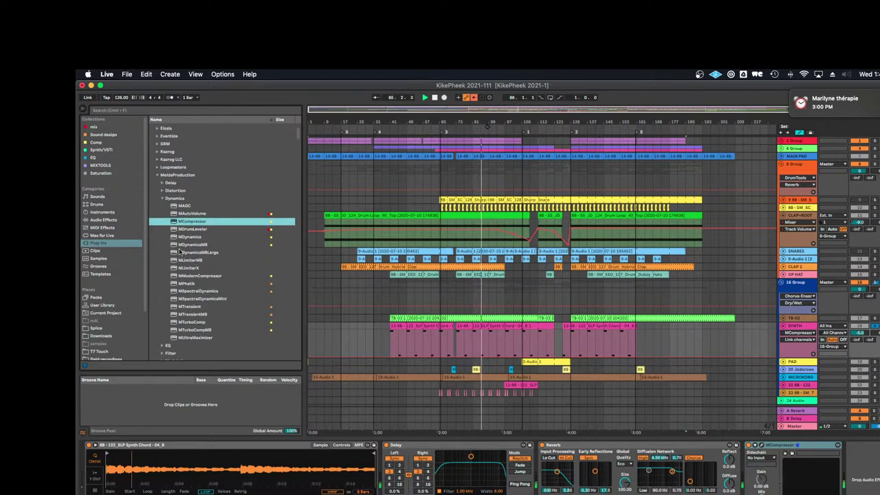
pyautogui.click(113, 220)
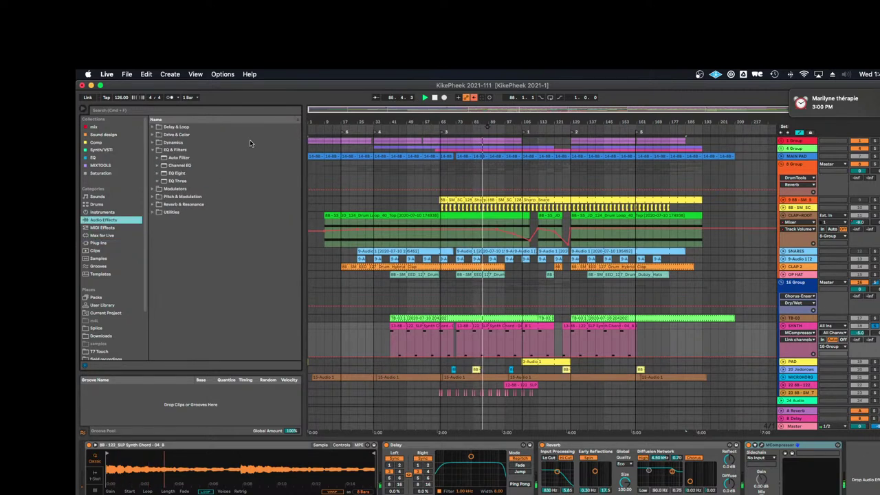
pyautogui.click(184, 174)
pyautogui.moveTo(184, 174); pyautogui.dragTo(791, 468)
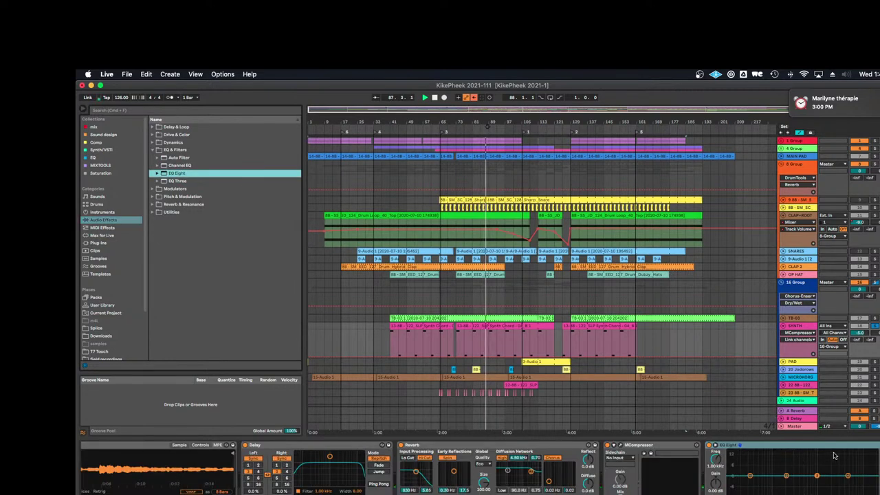
# Shape SYNTH's EQ Eight with a boost of about 2.9 dB at 170 Hz, an upper-mid dip and a high lift, and fold the track
pyautogui.click(838, 480)
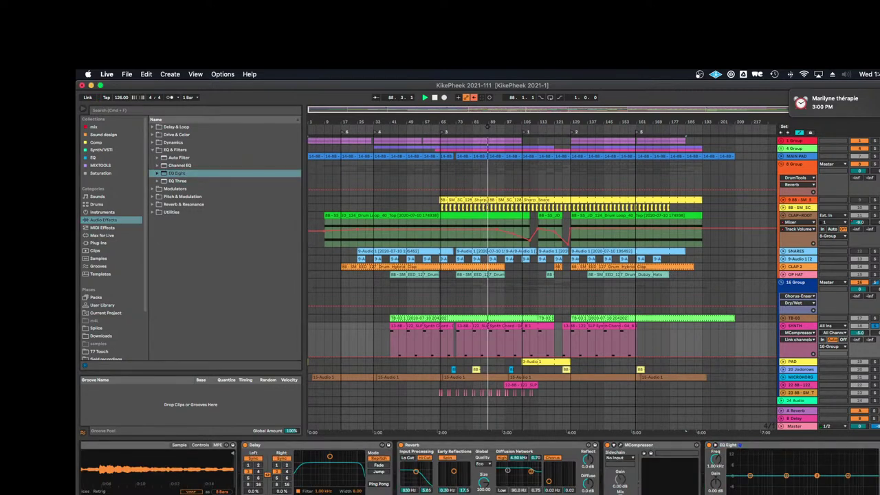
pyautogui.moveTo(816, 476); pyautogui.dragTo(783, 473)
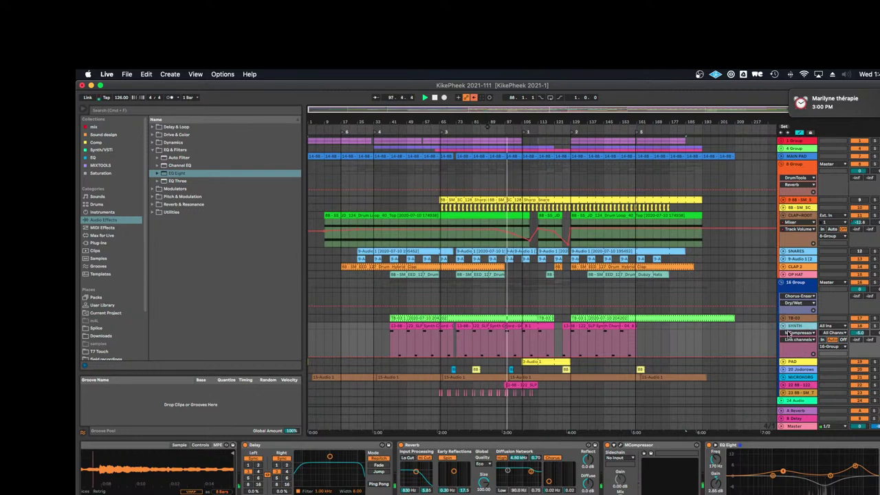
pyautogui.click(783, 325)
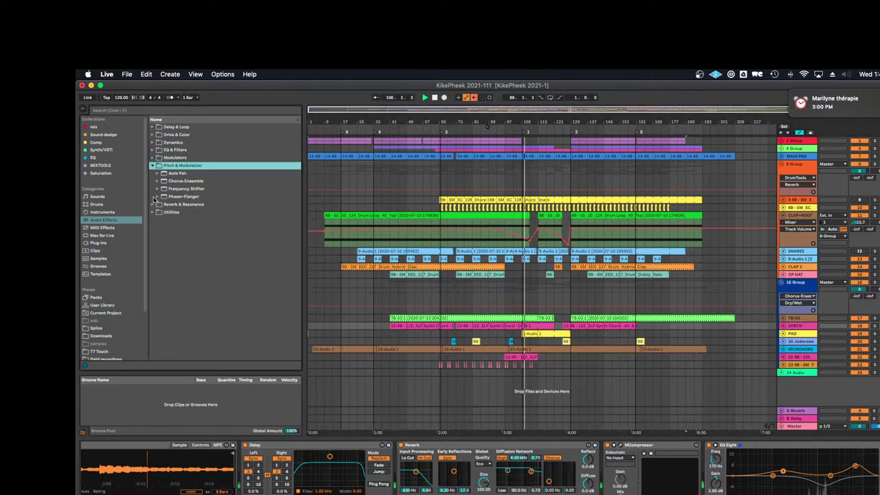
# Browse the audio effect categories, including Drive & Color and Delay & Loop, for another effect
pyautogui.click(154, 205)
pyautogui.click(154, 158)
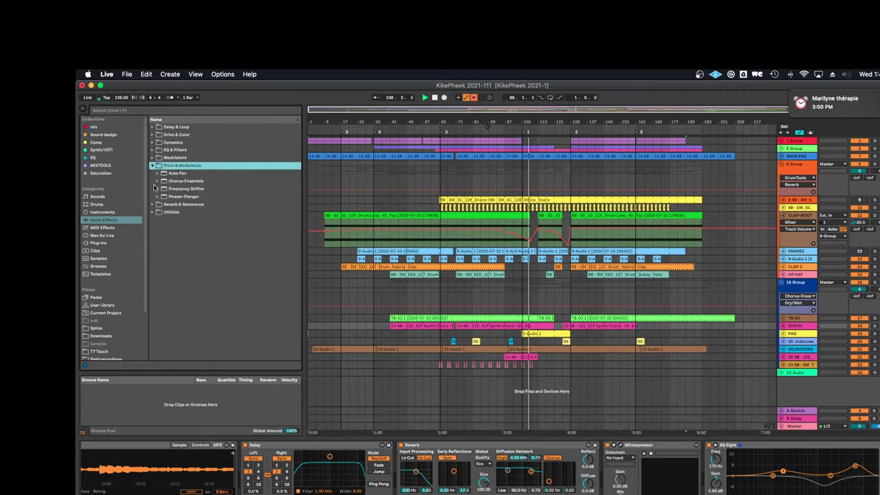
pyautogui.click(153, 142)
pyautogui.click(154, 135)
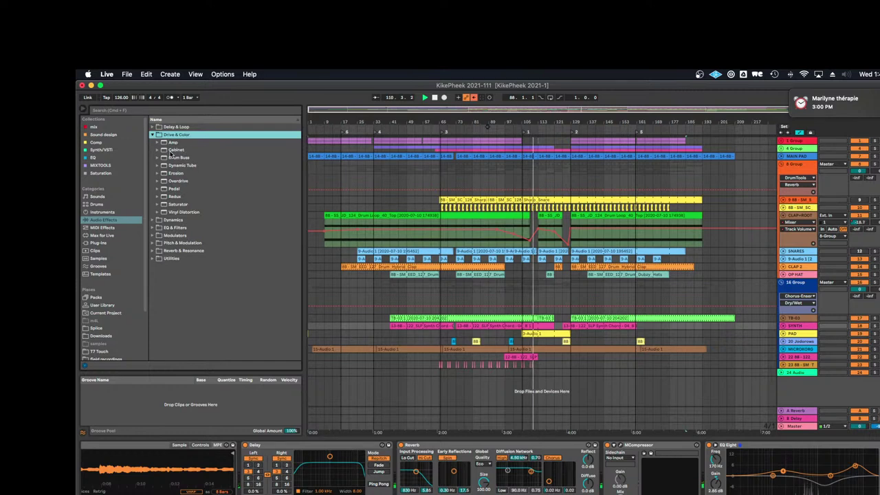
pyautogui.click(152, 128)
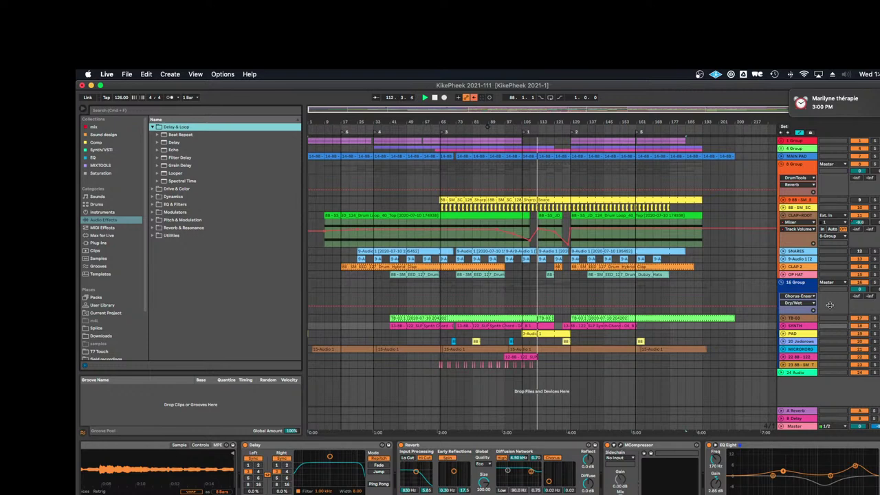
pyautogui.click(807, 292)
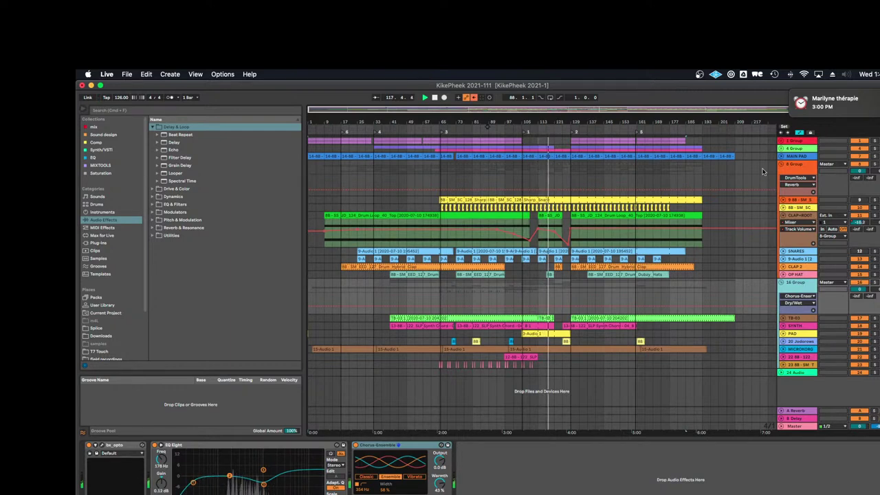
pyautogui.click(789, 216)
pyautogui.click(786, 215)
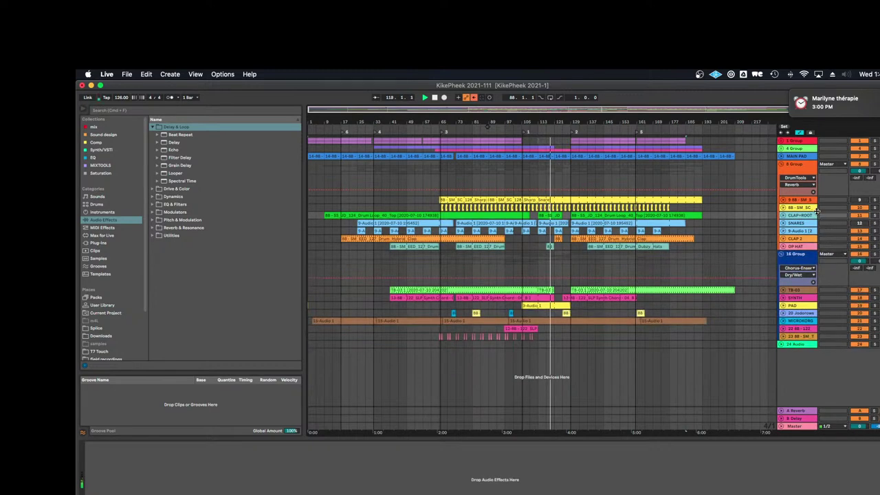